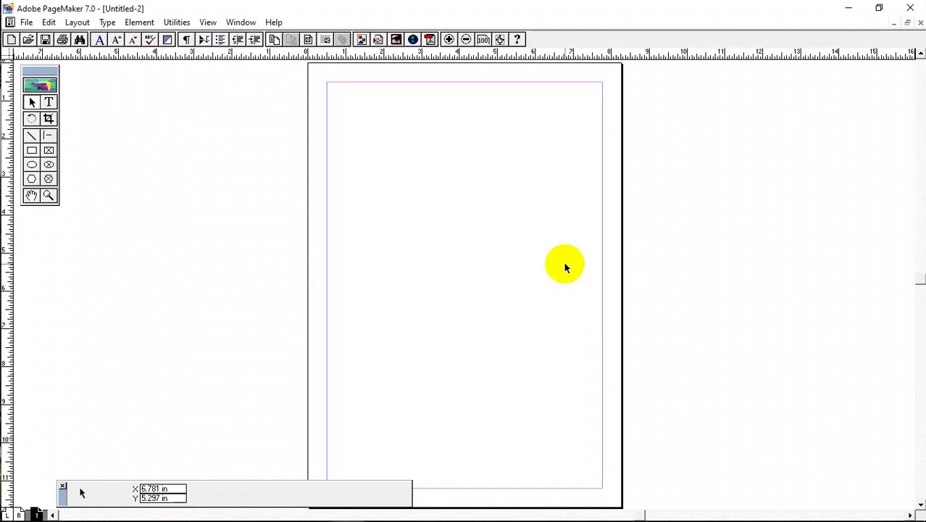
Place Cat.jpg as an independent graphic between the side margins near the page's upper edge, about 7.27 in wide and 3.44 in high
{"action": "key", "text": "ctrl+d"}
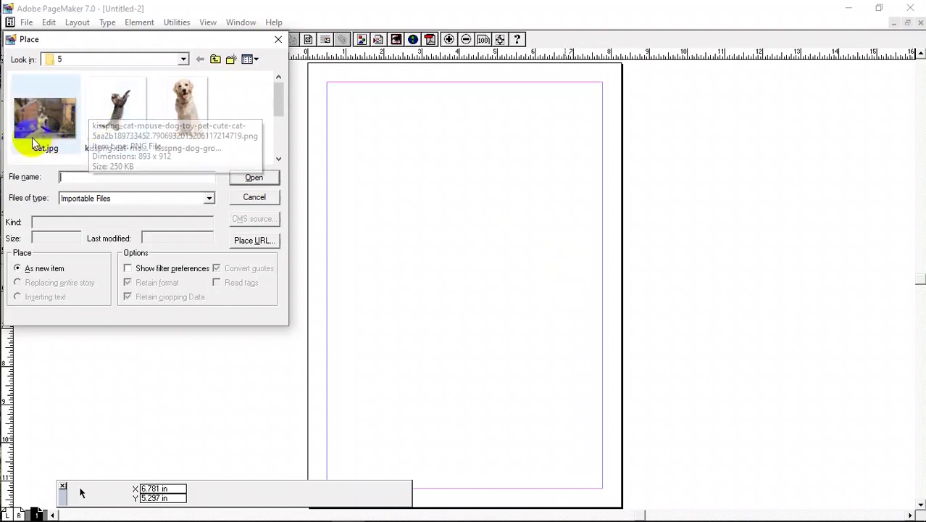
{"action": "left_click", "coordinate": [36, 116]}
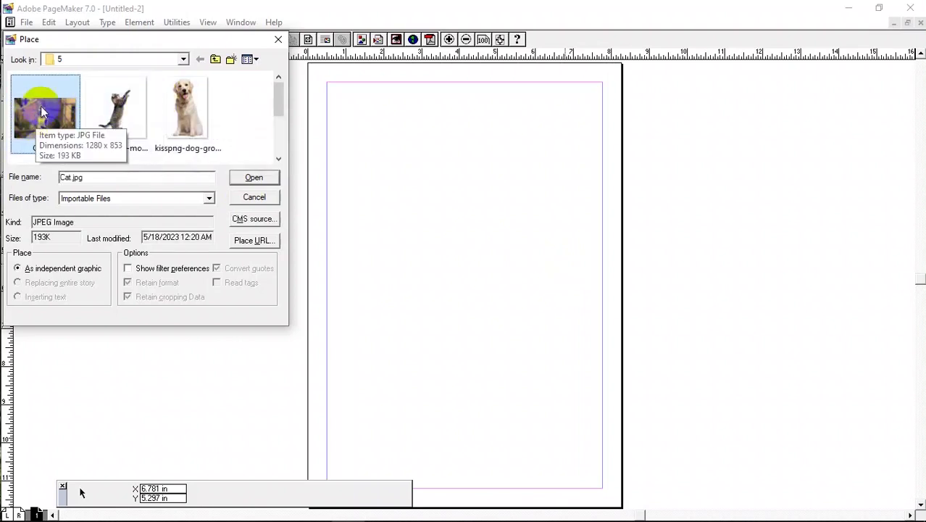
{"action": "left_click", "coordinate": [255, 179]}
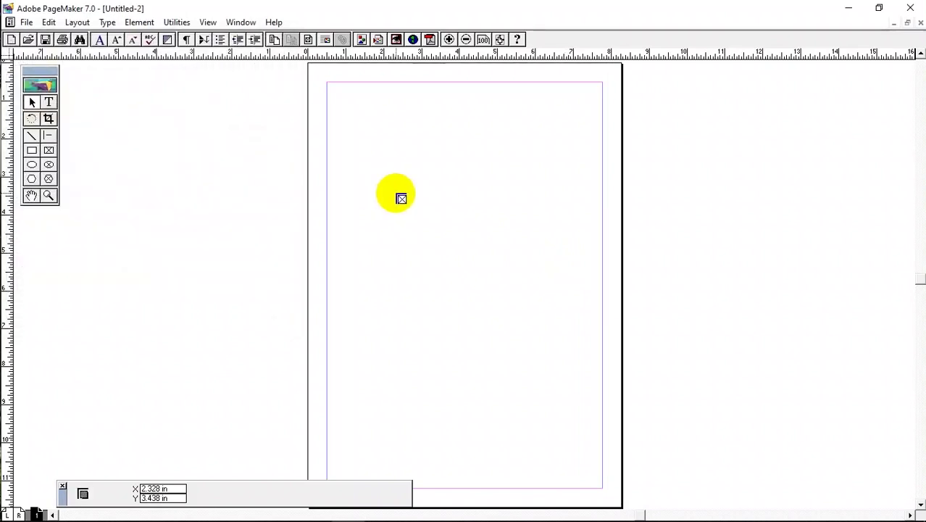
{"action": "left_click_drag", "start_coordinate": [330, 97], "coordinate": [602, 226]}
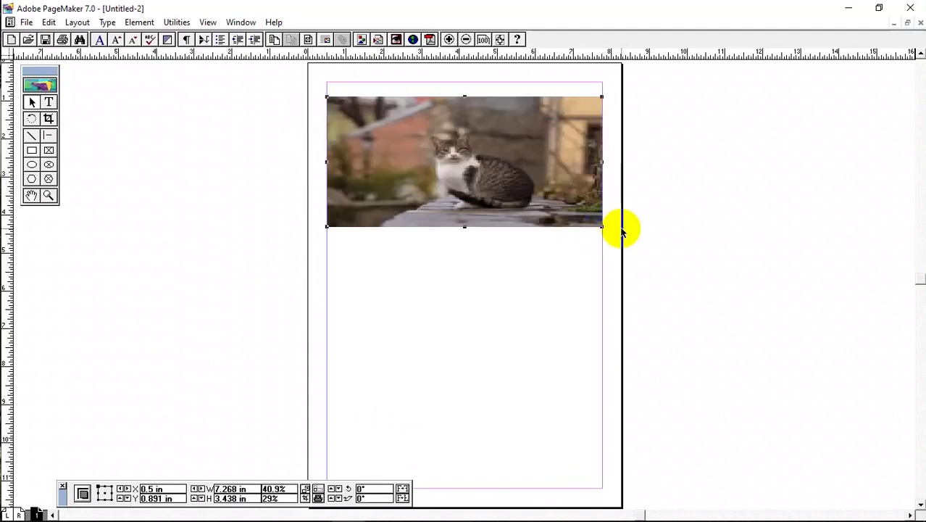
Move the cat picture off the page and back between the margins, and delete it
{"action": "left_click_drag", "start_coordinate": [496, 137], "coordinate": [482, 177]}
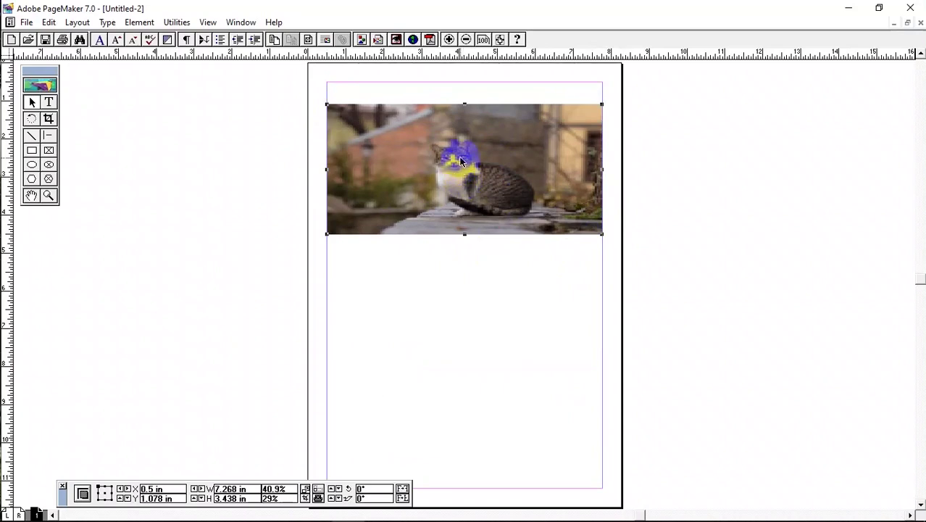
{"action": "left_click_drag", "start_coordinate": [461, 157], "coordinate": [685, 274]}
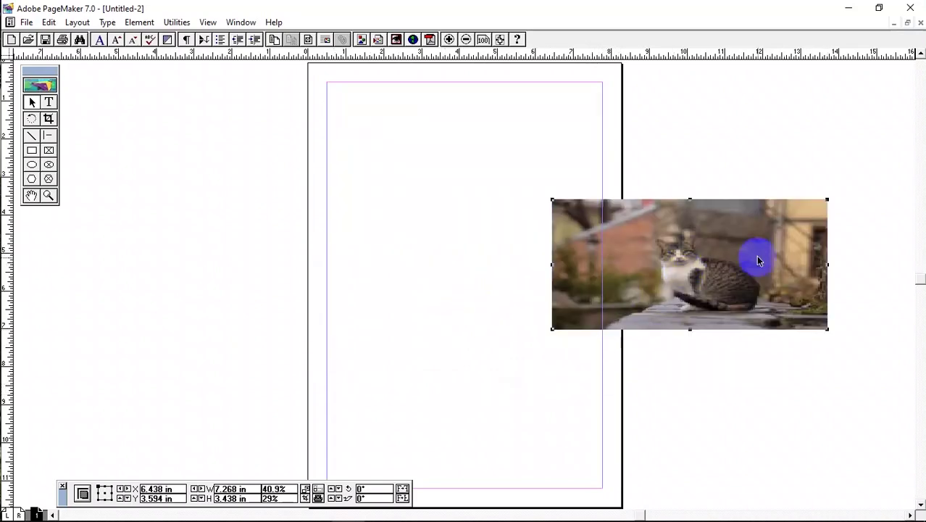
{"action": "left_click_drag", "start_coordinate": [819, 259], "coordinate": [507, 164]}
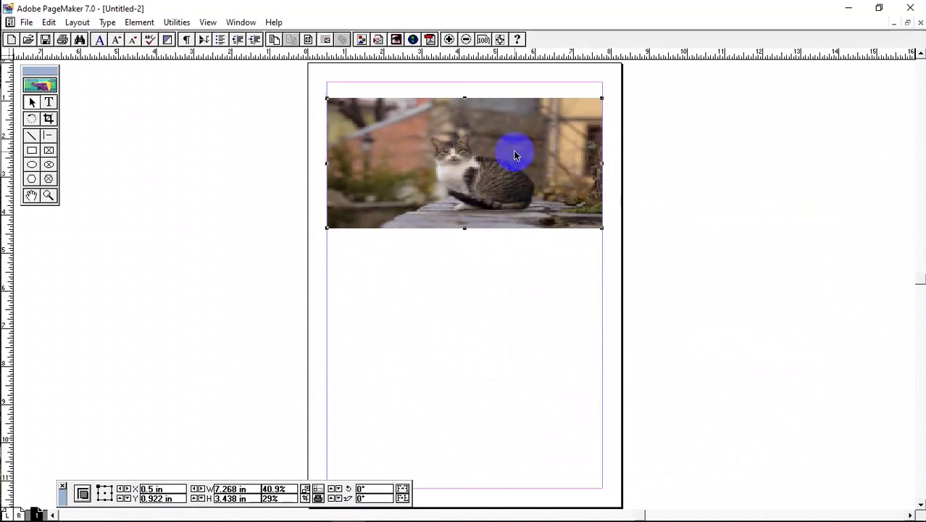
{"action": "left_click", "coordinate": [444, 155]}
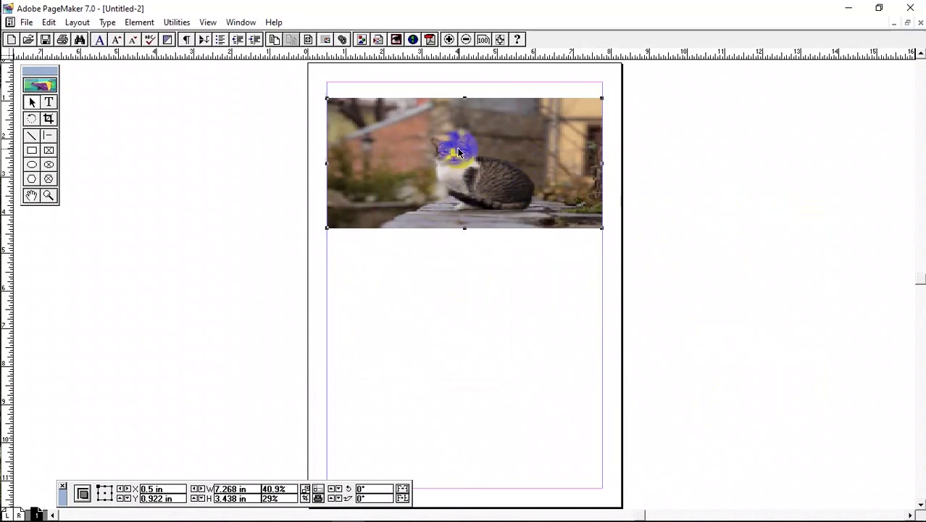
{"action": "key", "text": "Delete"}
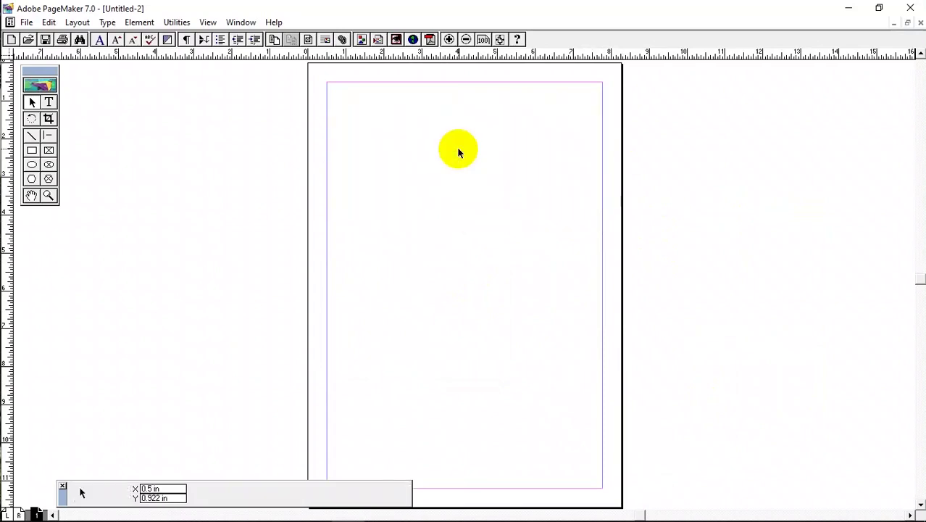
Place Cat.jpg at its original size and position it over the page
{"action": "key", "text": "ctrl+d"}
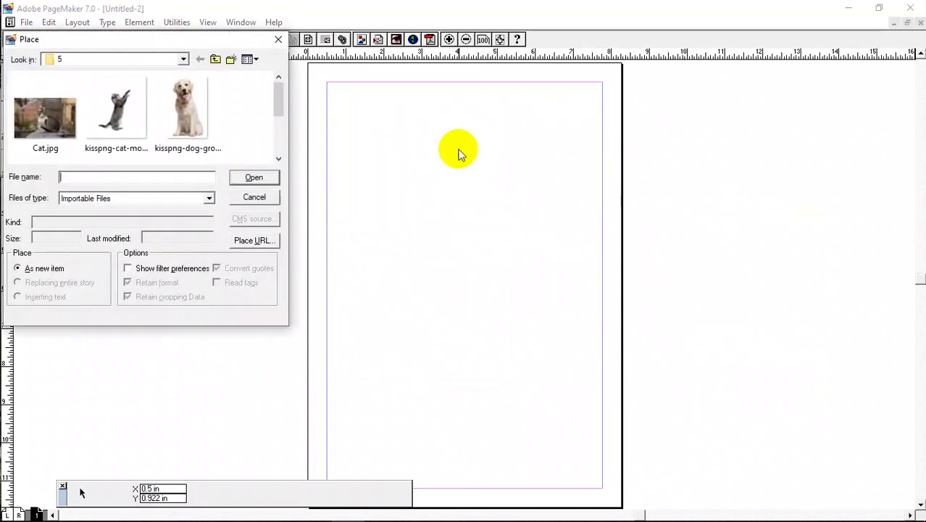
{"action": "left_click", "coordinate": [35, 122]}
{"action": "left_click", "coordinate": [250, 177]}
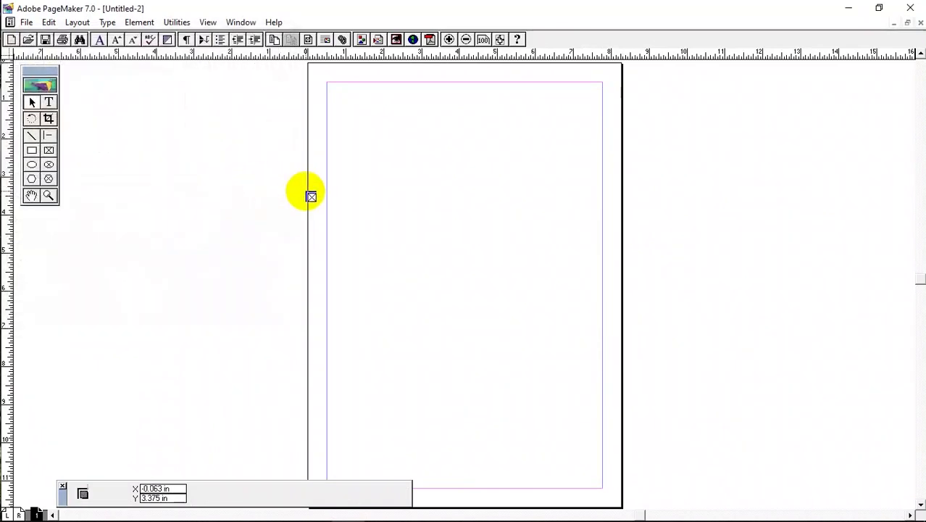
{"action": "left_click", "coordinate": [219, 125]}
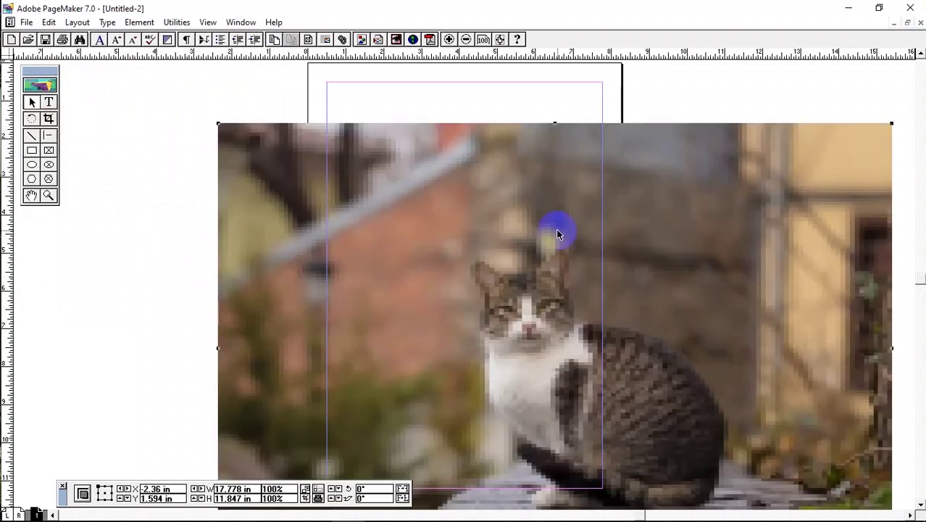
{"action": "left_click_drag", "start_coordinate": [521, 292], "coordinate": [461, 248]}
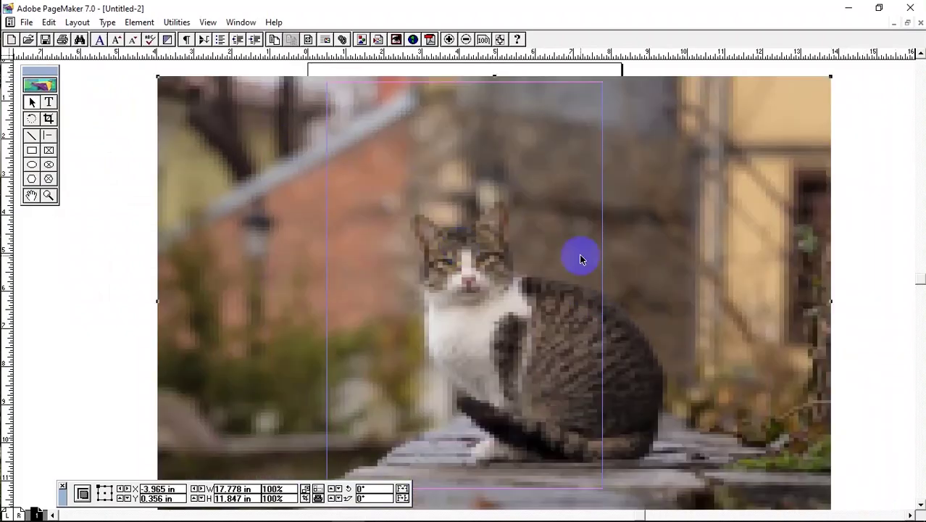
{"action": "key", "text": "ctrl+minus"}
{"action": "left_click_drag", "start_coordinate": [478, 303], "coordinate": [495, 229]}
{"action": "left_click_drag", "start_coordinate": [496, 250], "coordinate": [509, 317]}
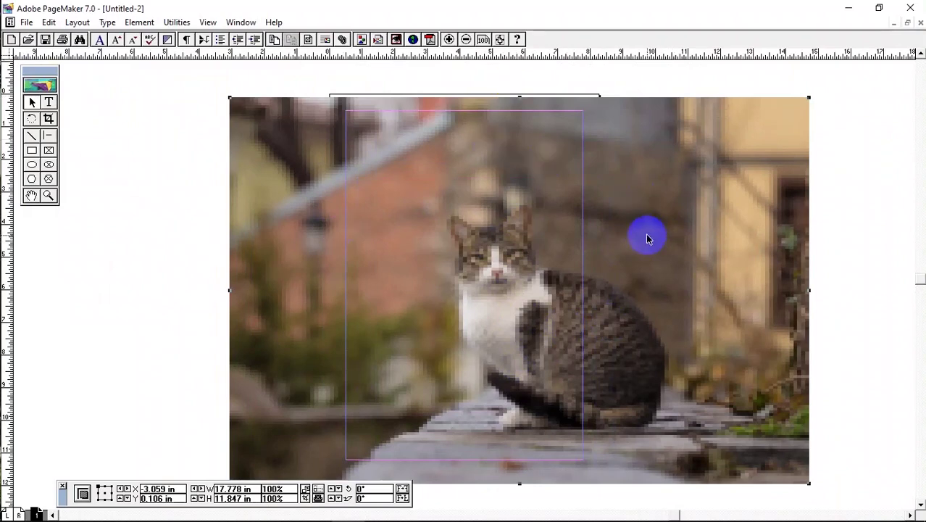
Set the graphics display preference to High resolution
{"action": "key", "text": "ctrl+k"}
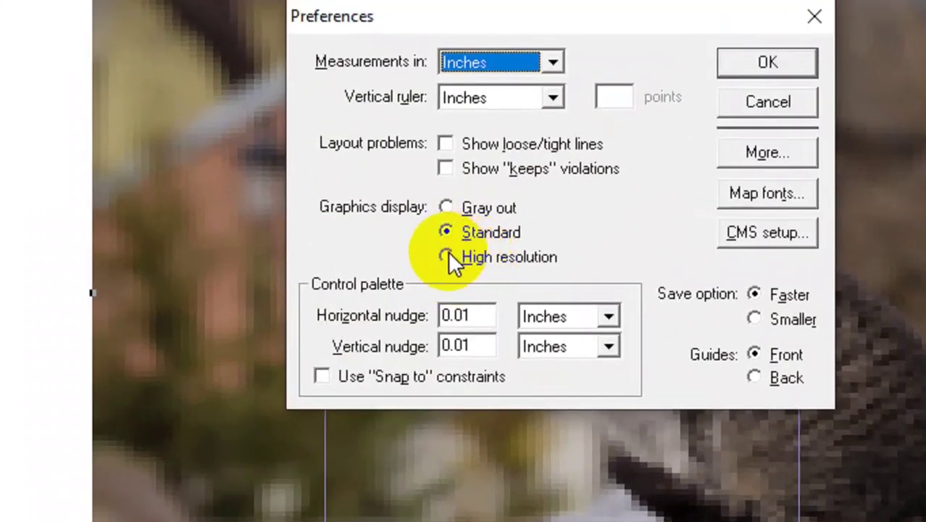
{"action": "left_click", "coordinate": [447, 257]}
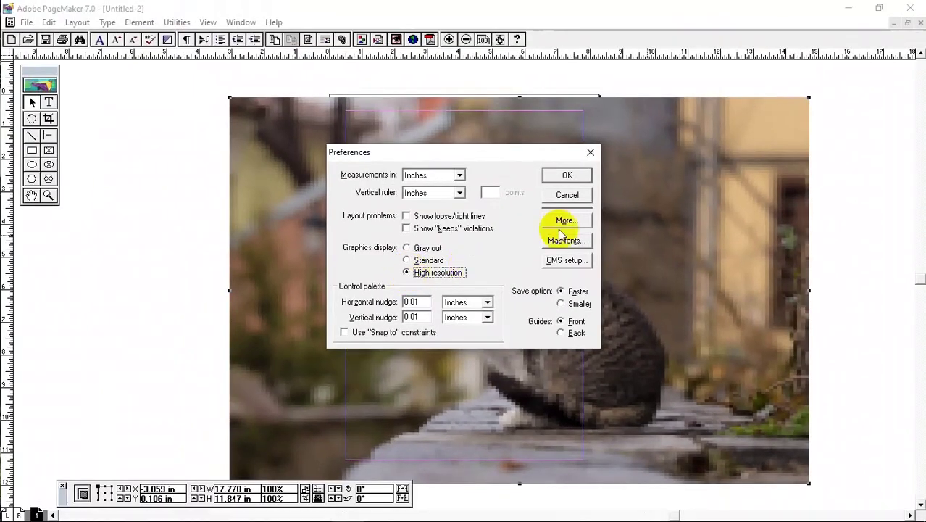
{"action": "left_click", "coordinate": [572, 178]}
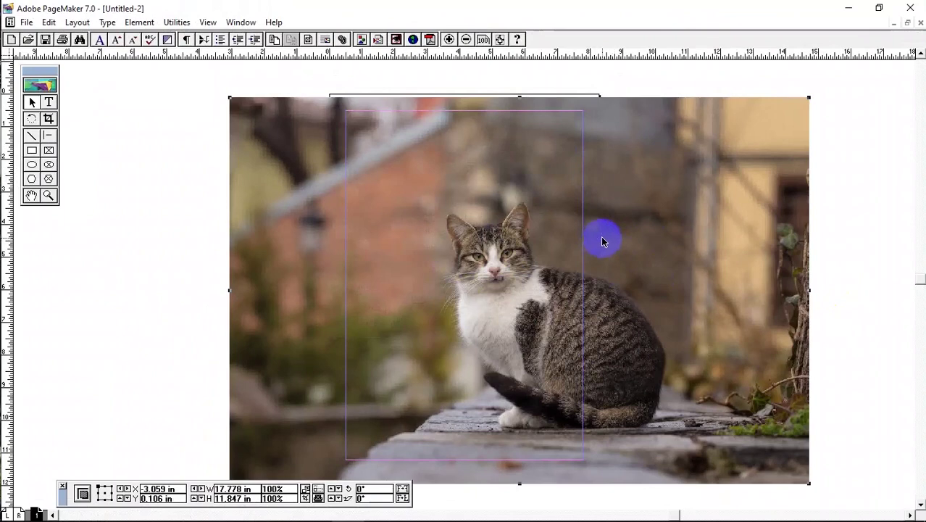
Scale the cat picture down proportionally and position it to fit between the side margins near the page's upper edge
{"action": "left_click_drag", "start_coordinate": [704, 261], "coordinate": [658, 238]}
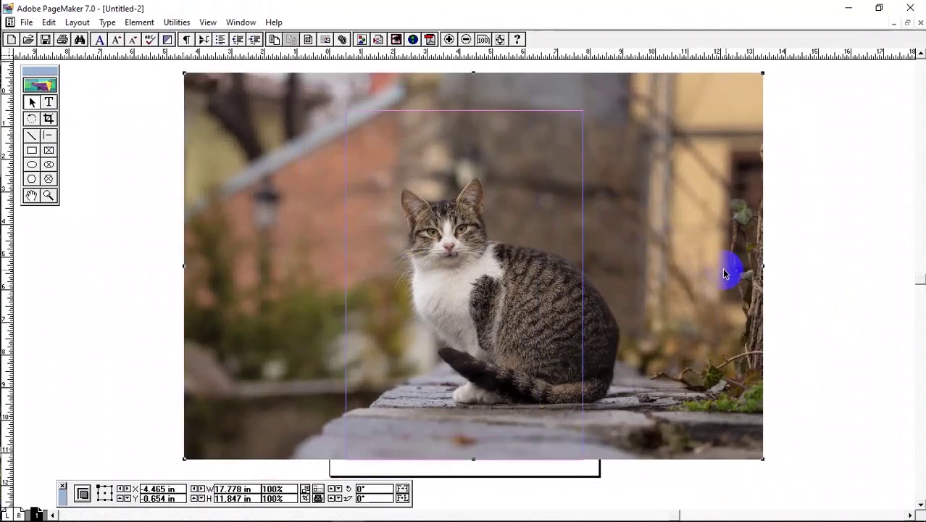
{"action": "left_click_drag", "start_coordinate": [523, 198], "coordinate": [536, 224]}
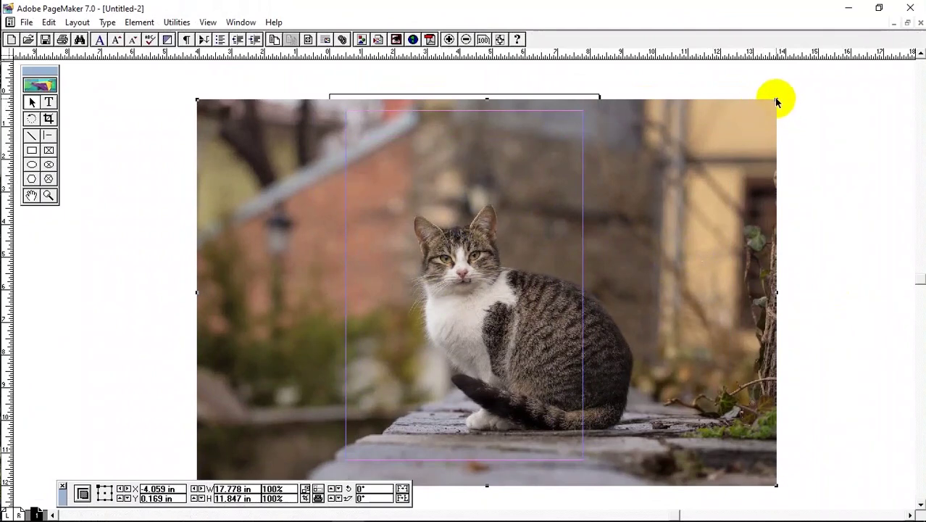
{"action": "left_click_drag", "start_coordinate": [776, 98], "coordinate": [539, 257]}
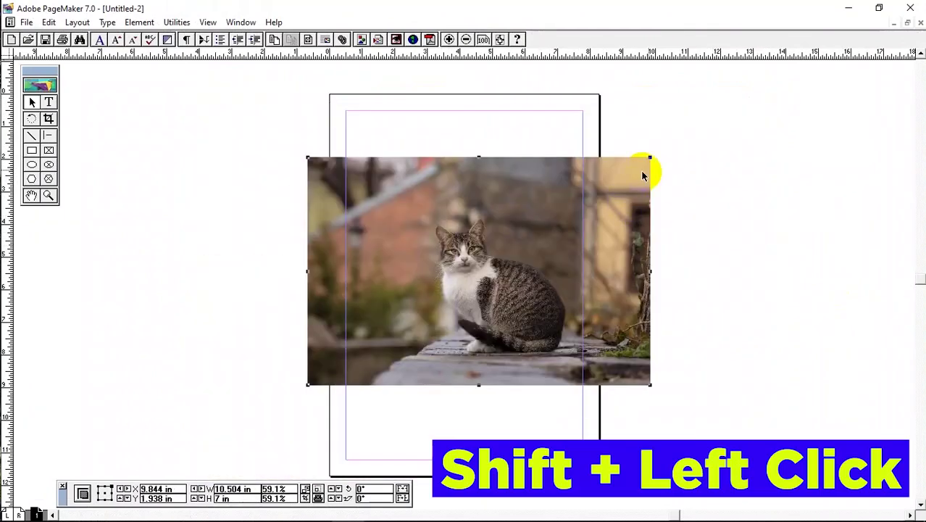
{"action": "left_click_drag", "start_coordinate": [650, 157], "coordinate": [576, 207]}
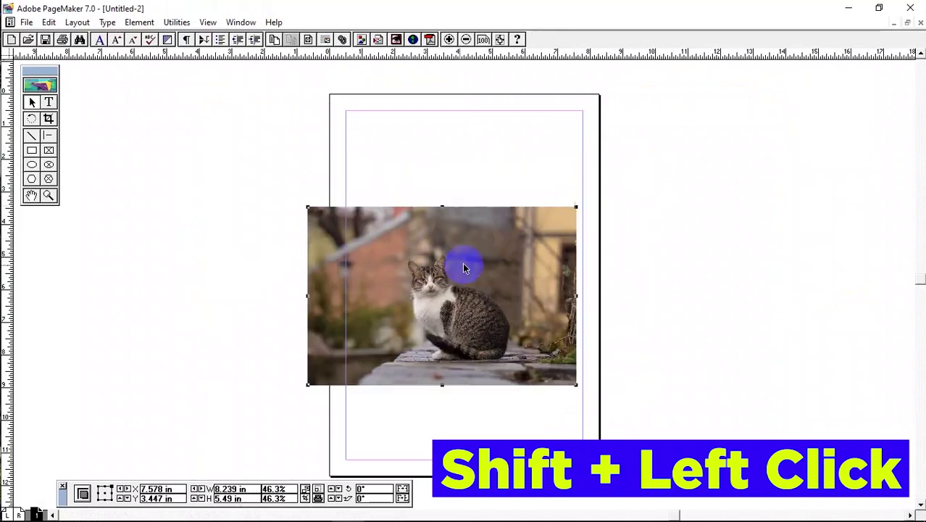
{"action": "left_click_drag", "start_coordinate": [468, 262], "coordinate": [424, 191]}
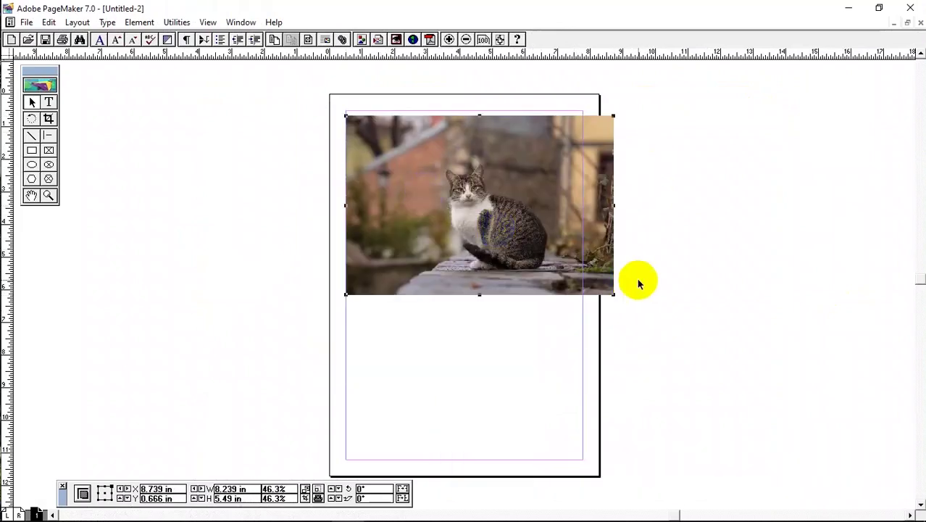
{"action": "left_click_drag", "start_coordinate": [612, 295], "coordinate": [583, 273]}
{"action": "left_click", "coordinate": [695, 218]}
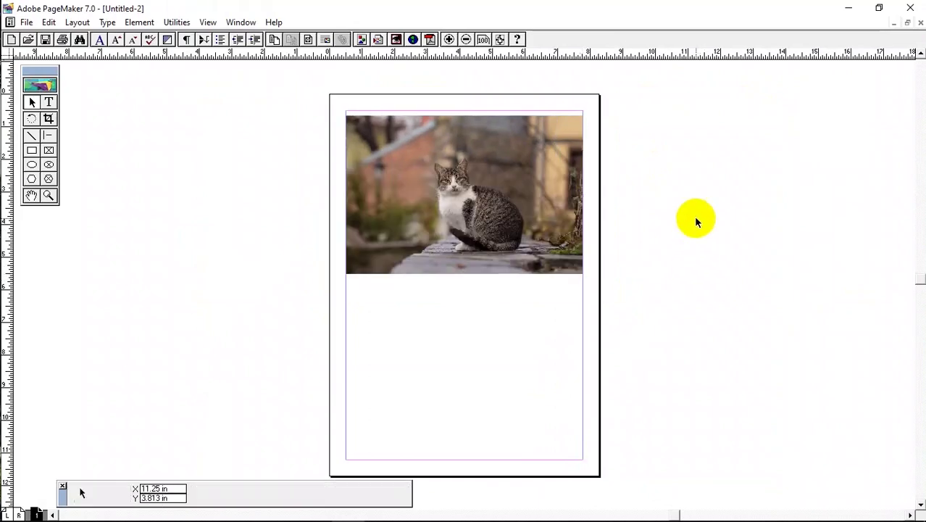
Draw a rectangle about 3.31 in wide and 3.44 in high around the cat in the picture
{"action": "key", "text": "ctrl+plus"}
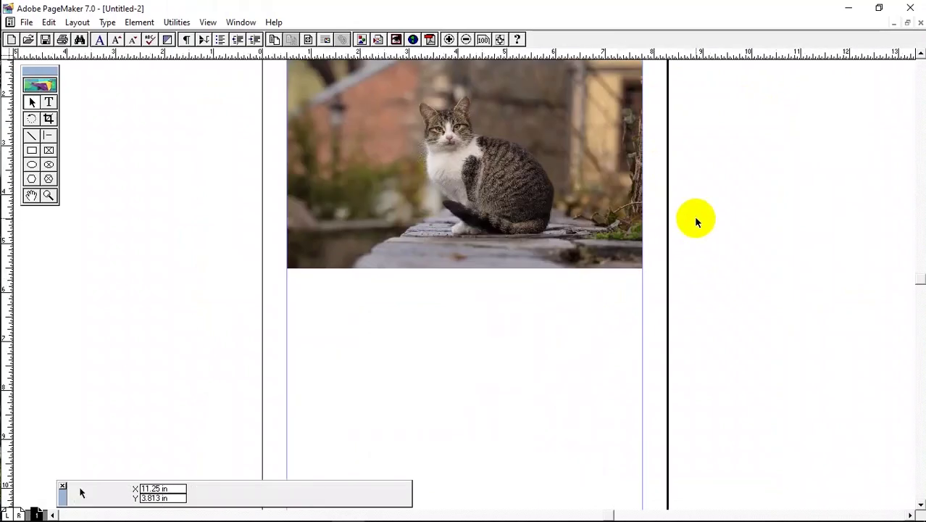
{"action": "left_click_drag", "start_coordinate": [722, 165], "coordinate": [692, 275]}
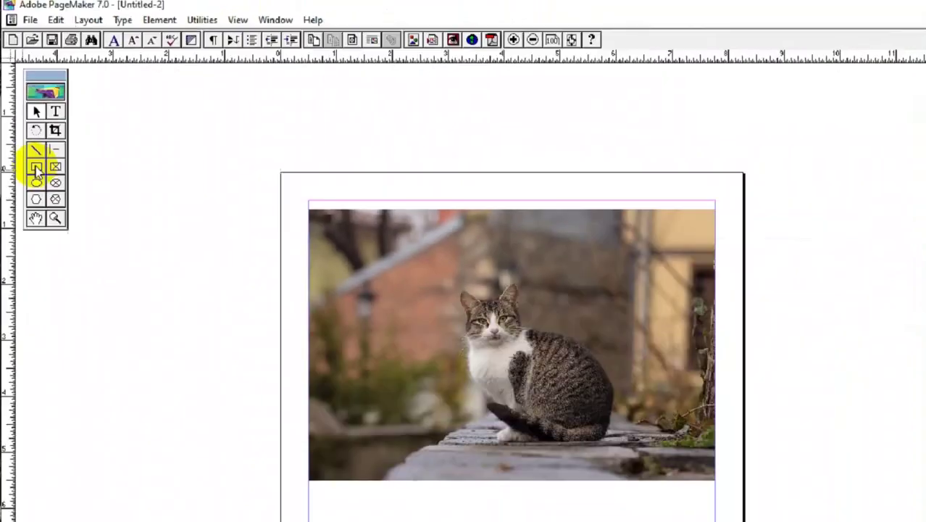
{"action": "left_click", "coordinate": [32, 151]}
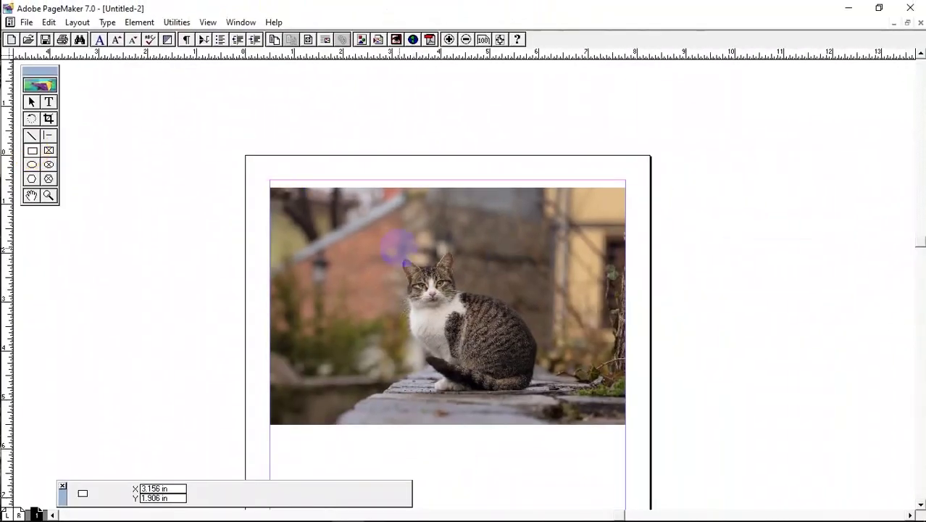
{"action": "left_click_drag", "start_coordinate": [379, 238], "coordinate": [540, 405]}
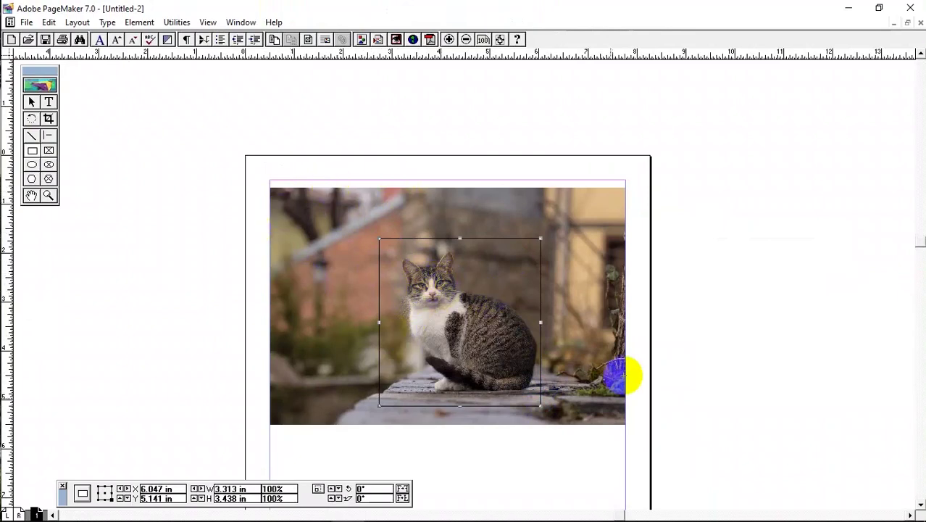
Tighten the rectangle around the cat to about 3.08 in wide and 3.17 in high, and shift it slightly to the right
{"action": "left_click", "coordinate": [31, 102]}
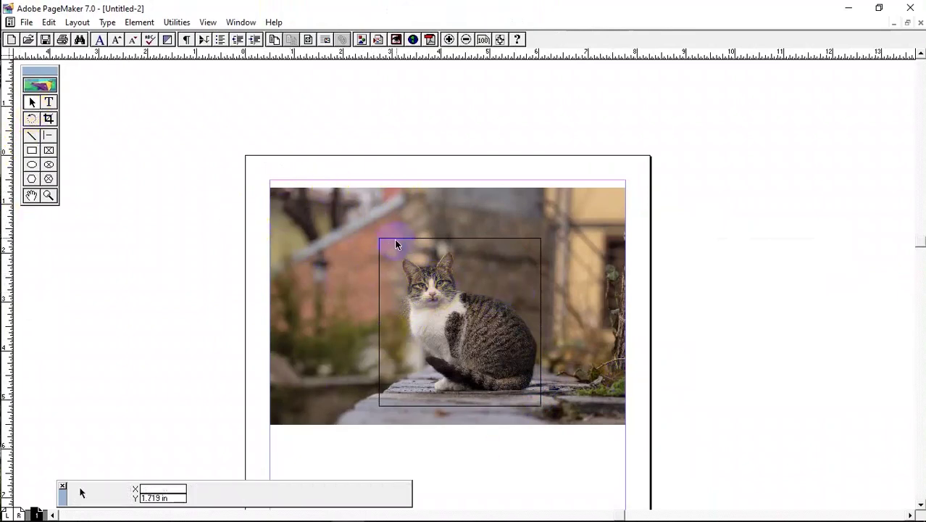
{"action": "left_click", "coordinate": [446, 247]}
{"action": "left_click", "coordinate": [450, 242]}
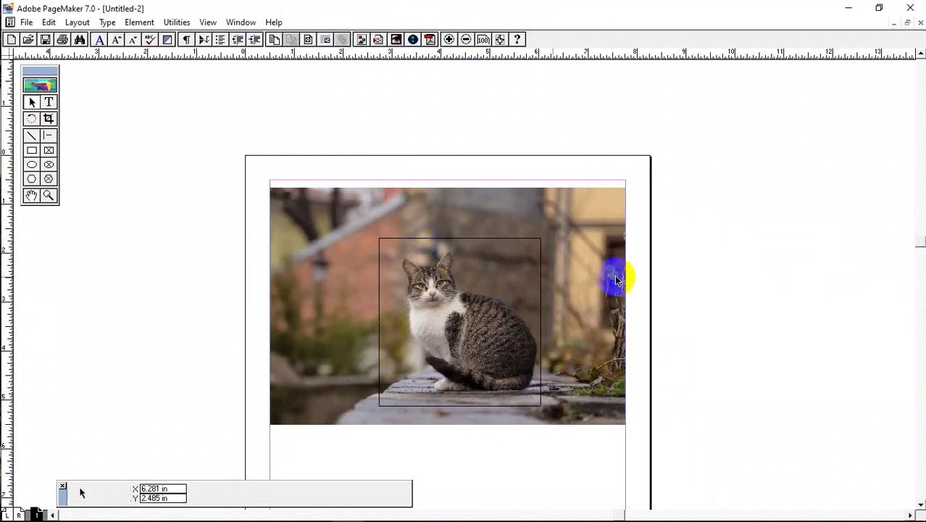
{"action": "left_click_drag", "start_coordinate": [459, 238], "coordinate": [459, 248]}
{"action": "left_click_drag", "start_coordinate": [380, 327], "coordinate": [390, 327]}
{"action": "mouse_move", "coordinate": [466, 405]}
{"action": "left_mouse_down"}
{"action": "mouse_move", "coordinate": [467, 393]}
{"action": "mouse_move", "coordinate": [470, 400]}
{"action": "left_mouse_up"}
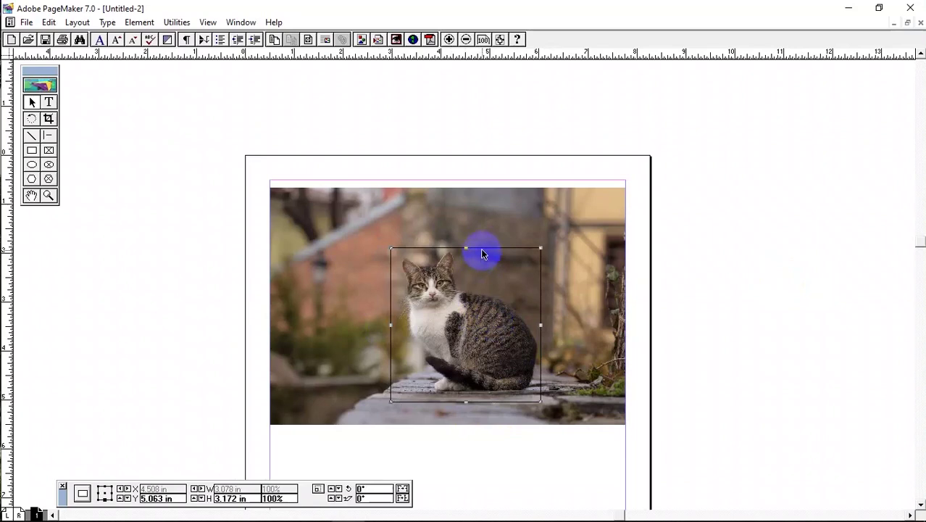
{"action": "left_click_drag", "start_coordinate": [484, 252], "coordinate": [487, 252]}
{"action": "left_click", "coordinate": [764, 307]}
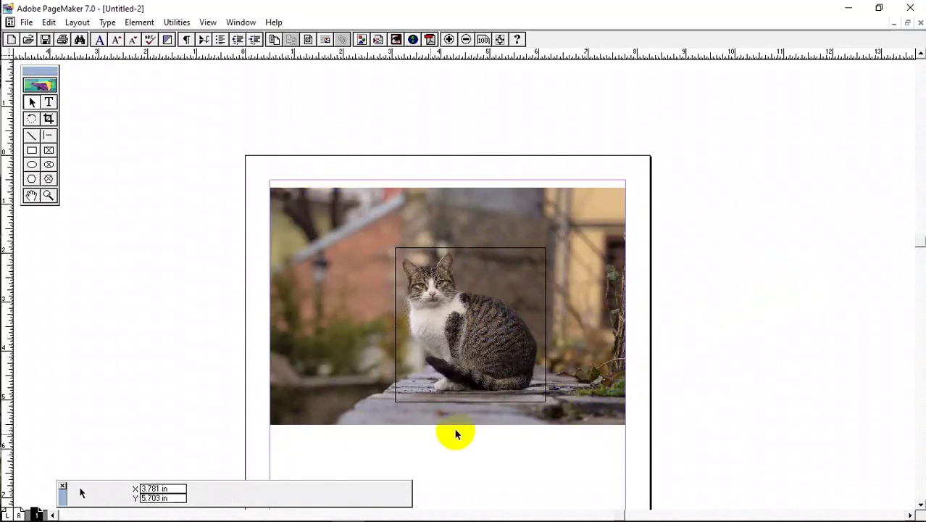
Mask the cat picture with the rectangle, with both objects selected together
{"action": "left_click_drag", "start_coordinate": [242, 452], "coordinate": [700, 131]}
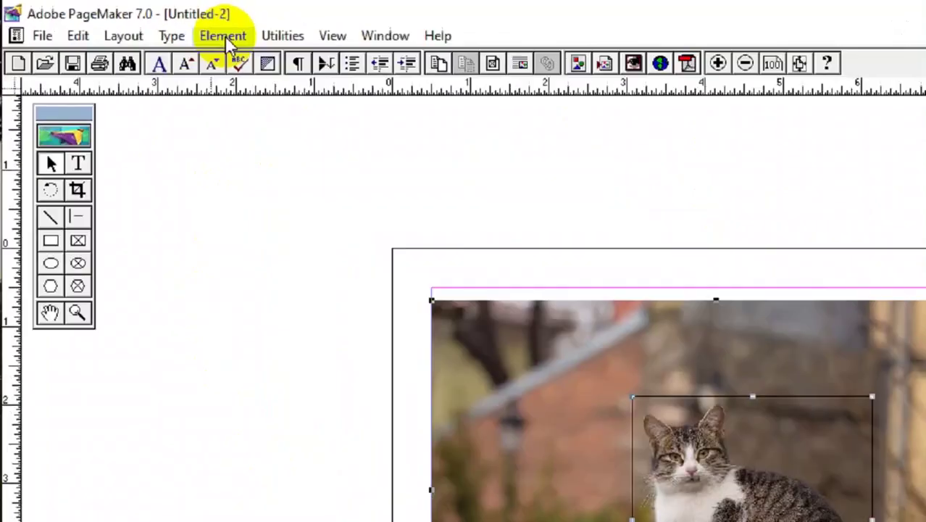
{"action": "left_click", "coordinate": [140, 22]}
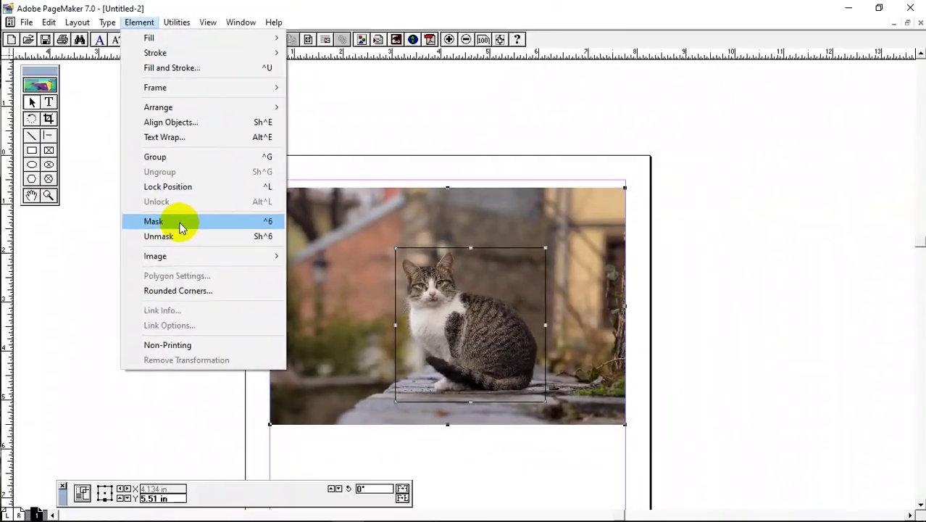
{"action": "left_click", "coordinate": [363, 263]}
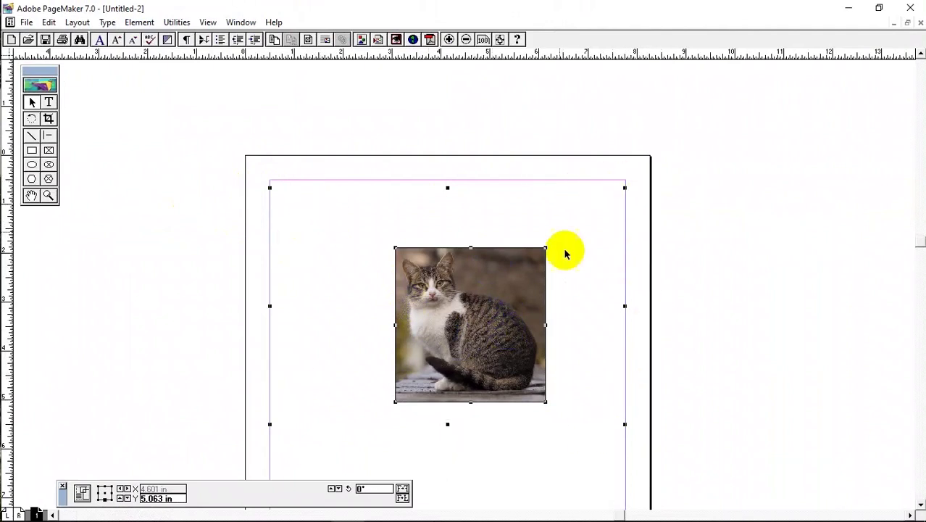
{"action": "left_click", "coordinate": [863, 261]}
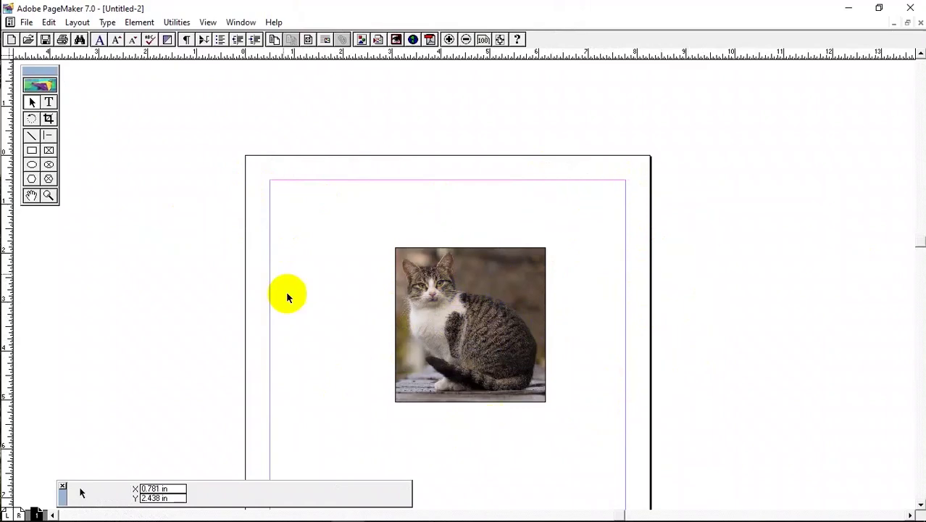
Slide the cat picture sideways behind its rectangular mask, and move it back until the cat fills the frame
{"action": "left_click", "coordinate": [455, 281]}
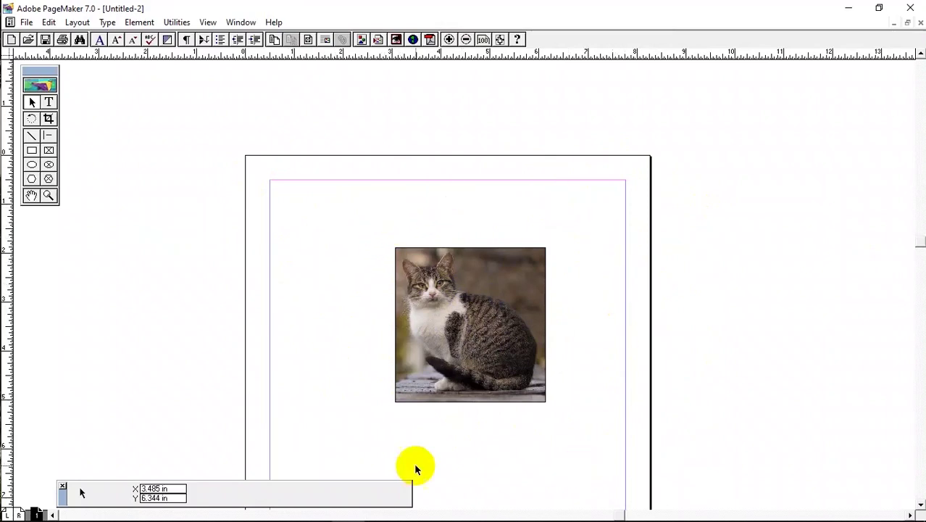
{"action": "left_click_drag", "start_coordinate": [534, 341], "coordinate": [343, 351]}
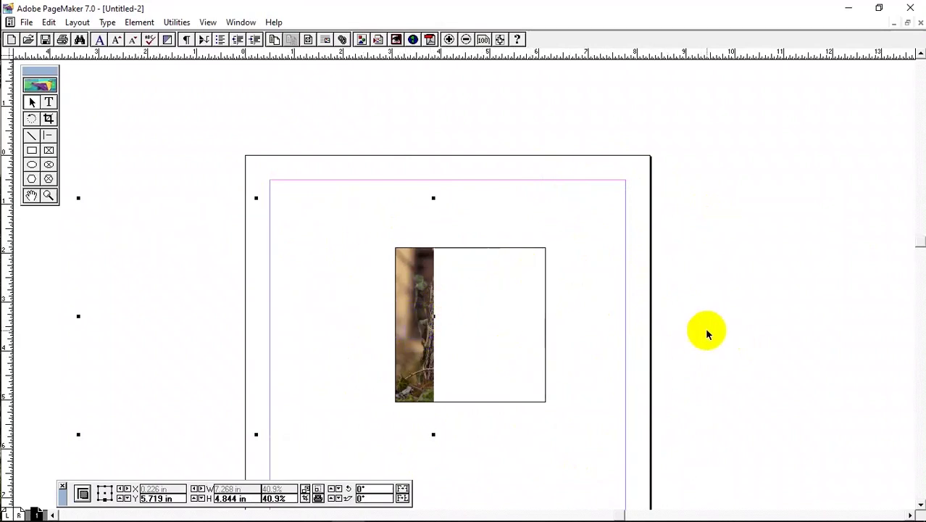
{"action": "left_click", "coordinate": [420, 314]}
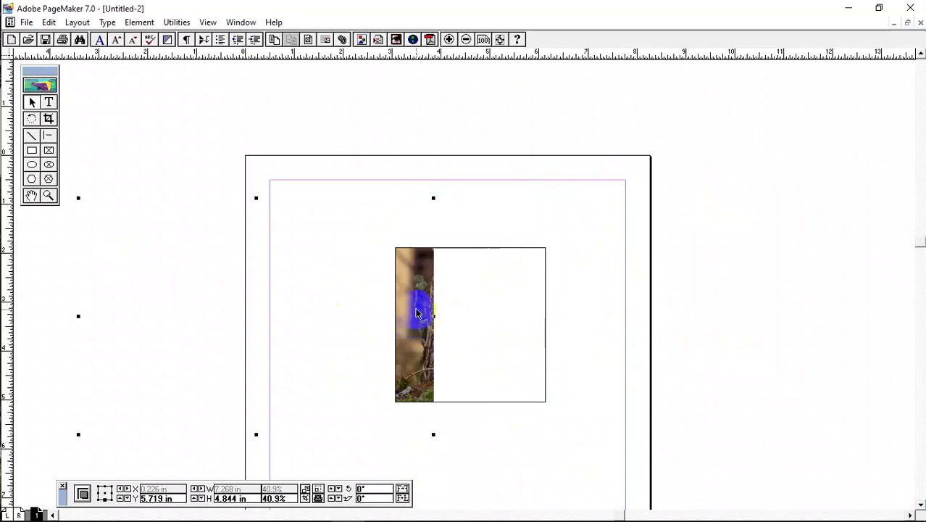
{"action": "left_click_drag", "start_coordinate": [416, 313], "coordinate": [517, 346]}
{"action": "left_click_drag", "start_coordinate": [456, 337], "coordinate": [490, 345]}
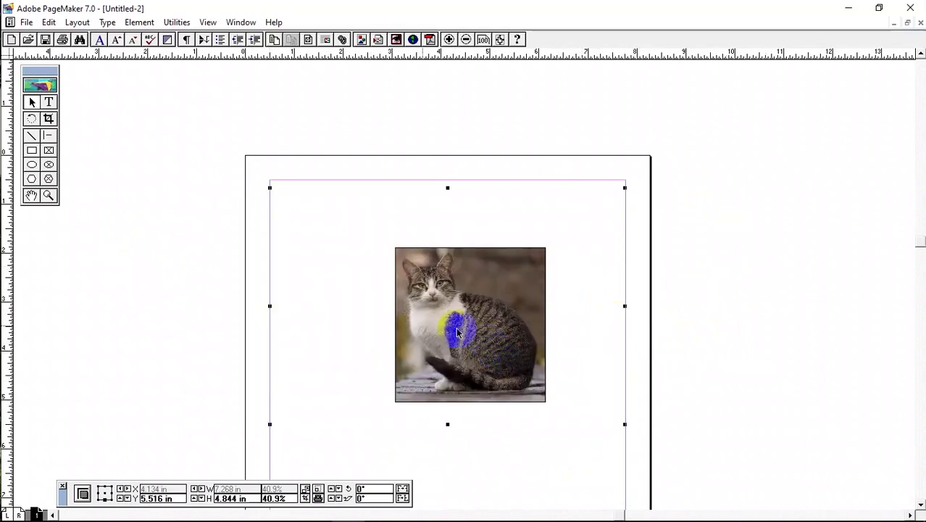
{"action": "left_click", "coordinate": [620, 85]}
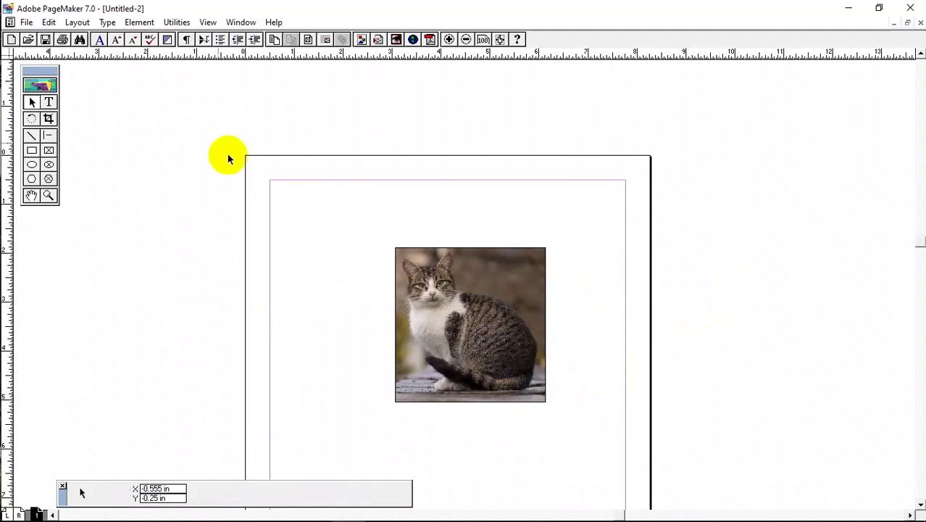
Group the masked cat picture with its rectangle
{"action": "left_click_drag", "start_coordinate": [181, 107], "coordinate": [748, 456]}
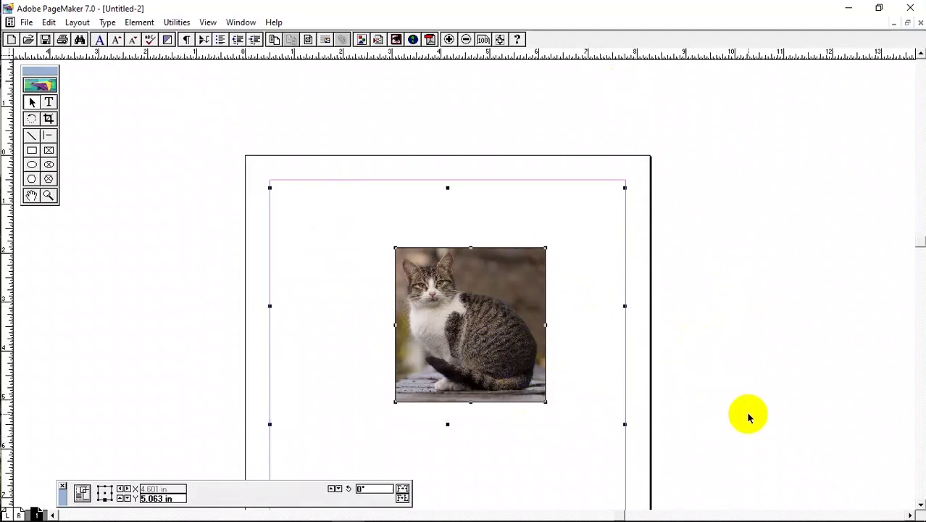
{"action": "key", "text": "ctrl+g"}
{"action": "key", "text": "ctrl+g"}
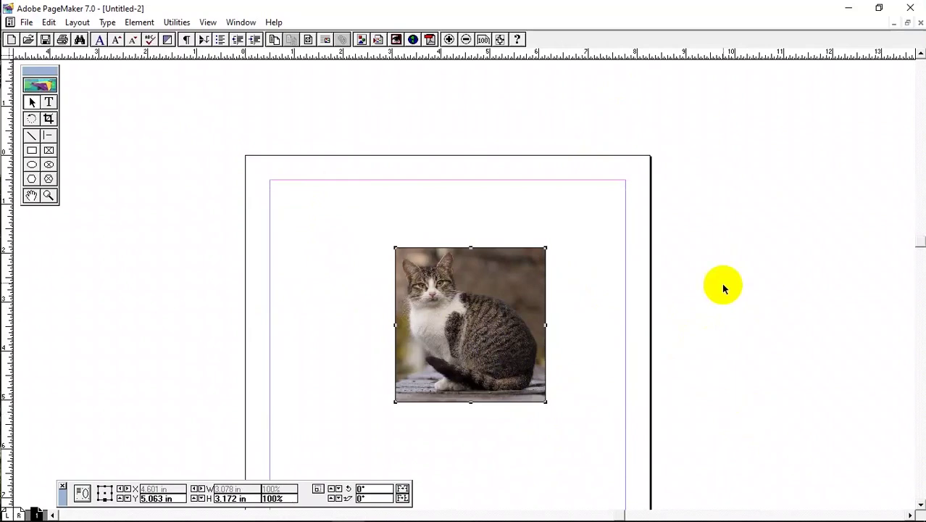
Move the grouped cat picture around the page and settle it centrally in the upper part of the page
{"action": "left_click_drag", "start_coordinate": [449, 319], "coordinate": [341, 349]}
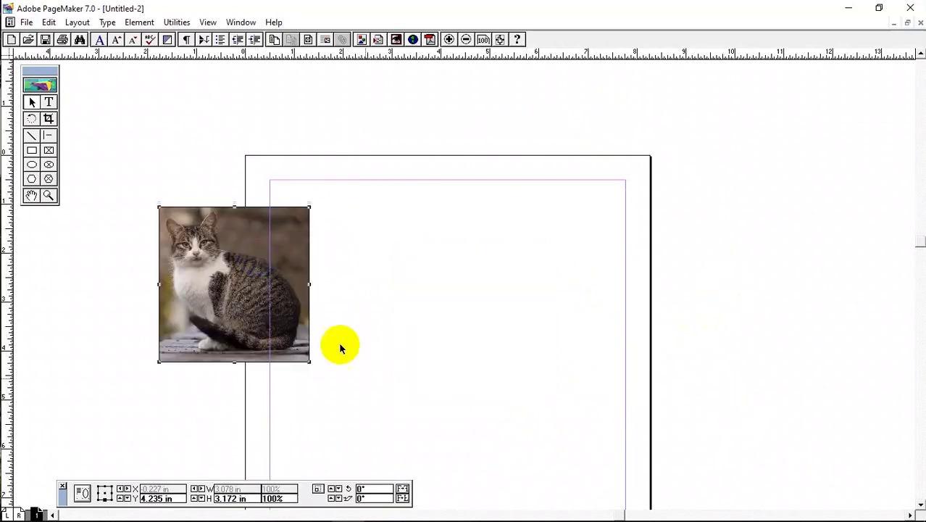
{"action": "left_click_drag", "start_coordinate": [213, 301], "coordinate": [497, 278]}
{"action": "left_click_drag", "start_coordinate": [485, 243], "coordinate": [437, 308]}
{"action": "left_click", "coordinate": [773, 291]}
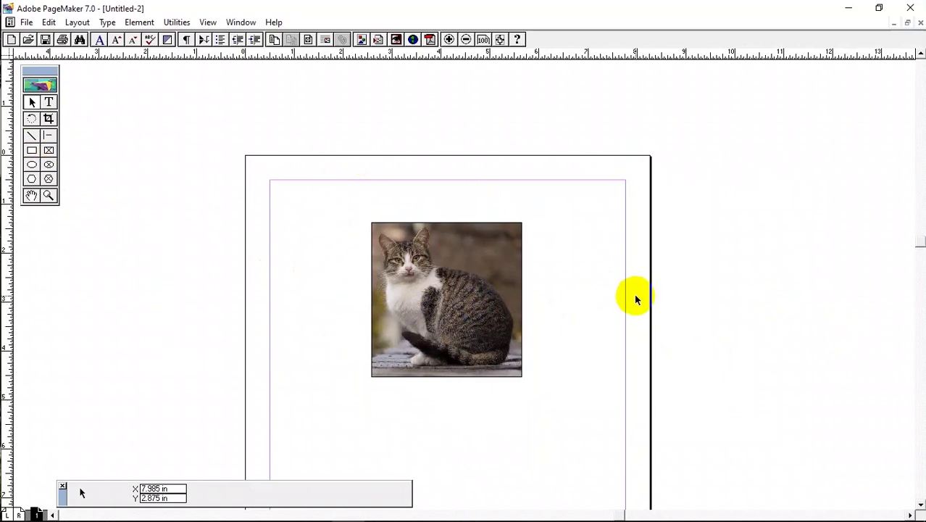
Remove the black outline around the masked cat picture by setting its stroke to None
{"action": "left_click", "coordinate": [473, 242]}
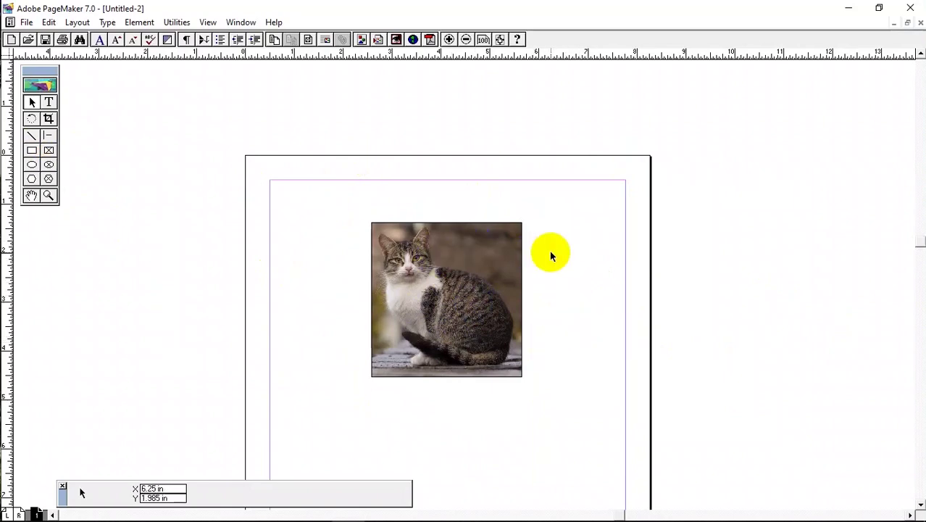
{"action": "key", "text": "ctrl+plus"}
{"action": "key", "text": "ctrl+plus"}
{"action": "key", "text": "ctrl+plus"}
{"action": "left_click_drag", "start_coordinate": [551, 253], "coordinate": [620, 135]}
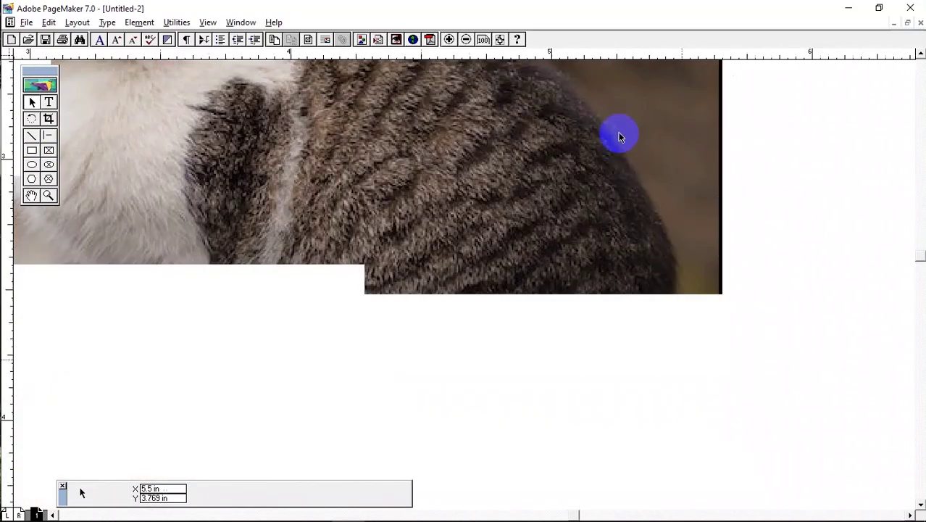
{"action": "scroll", "coordinate": [618, 137], "scroll_direction": "down", "scroll_amount": 3}
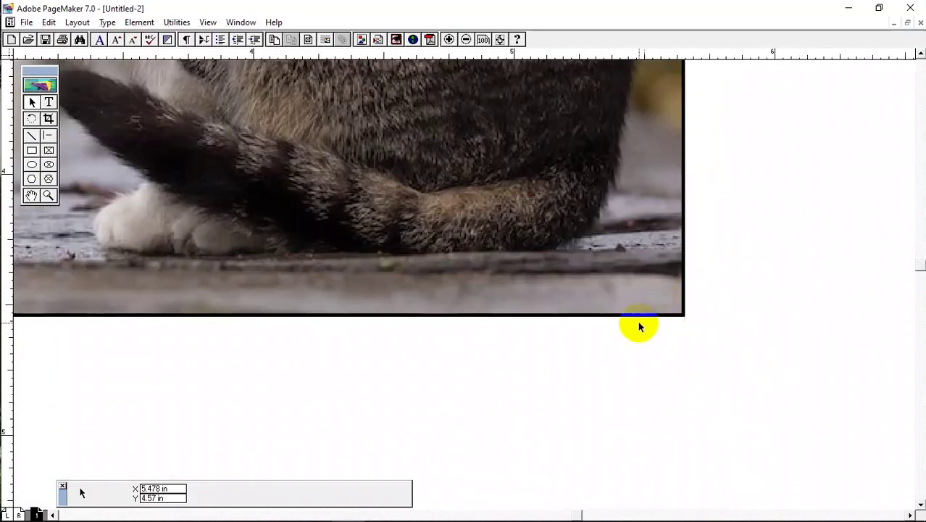
{"action": "left_click", "coordinate": [659, 316]}
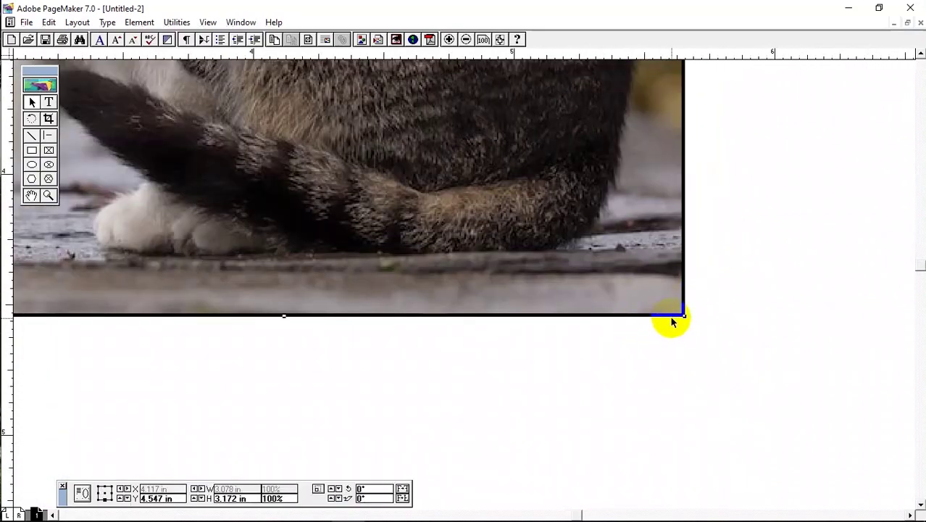
{"action": "key", "text": "ctrl+2"}
{"action": "scroll", "coordinate": [652, 312], "scroll_direction": "up", "scroll_amount": 2}
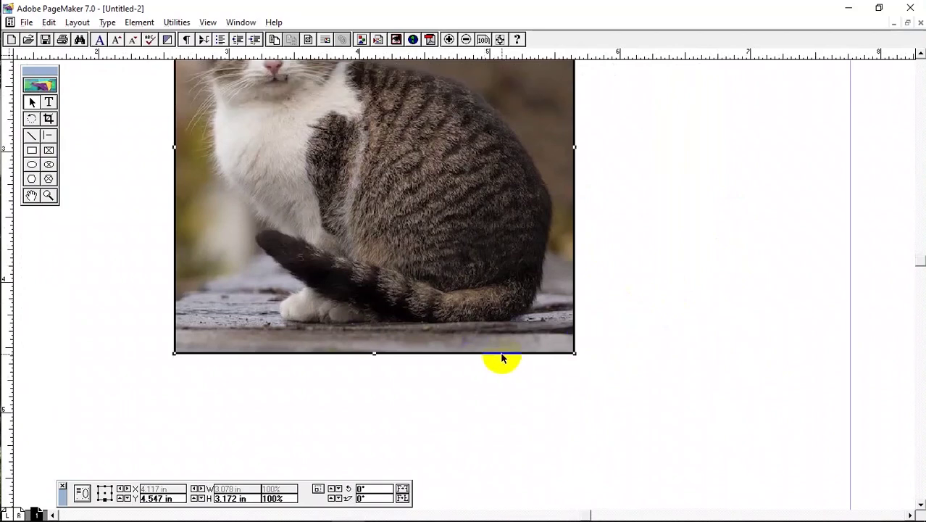
{"action": "right_click", "coordinate": [512, 267]}
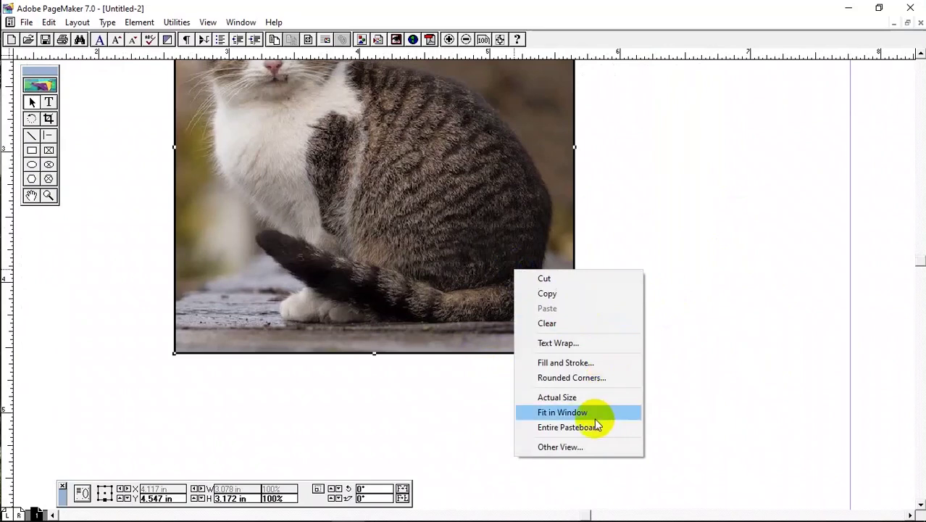
{"action": "left_click", "coordinate": [563, 364]}
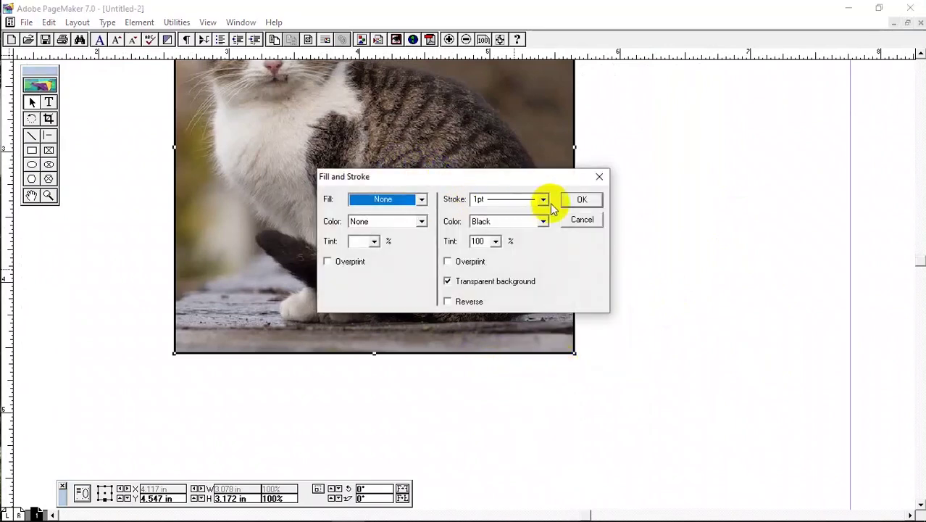
{"action": "left_click", "coordinate": [543, 200]}
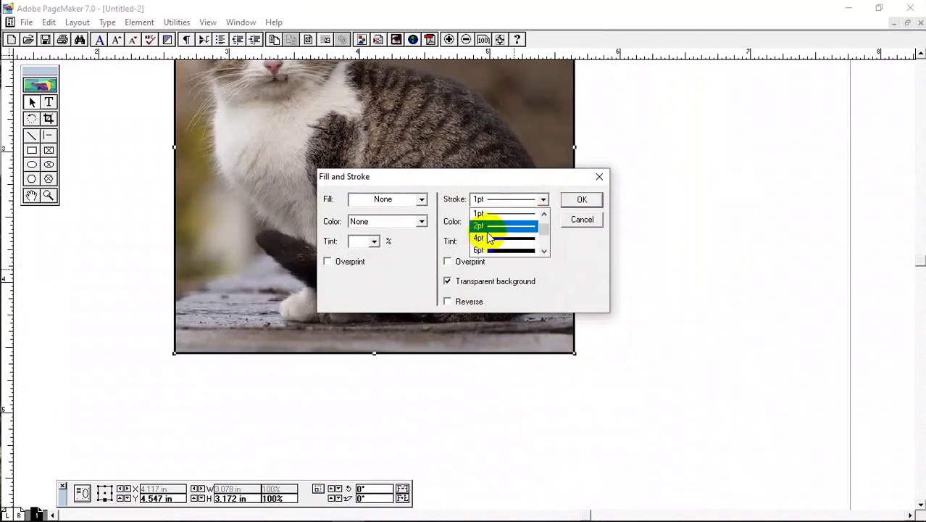
{"action": "scroll", "coordinate": [500, 235], "scroll_direction": "up", "scroll_amount": 3}
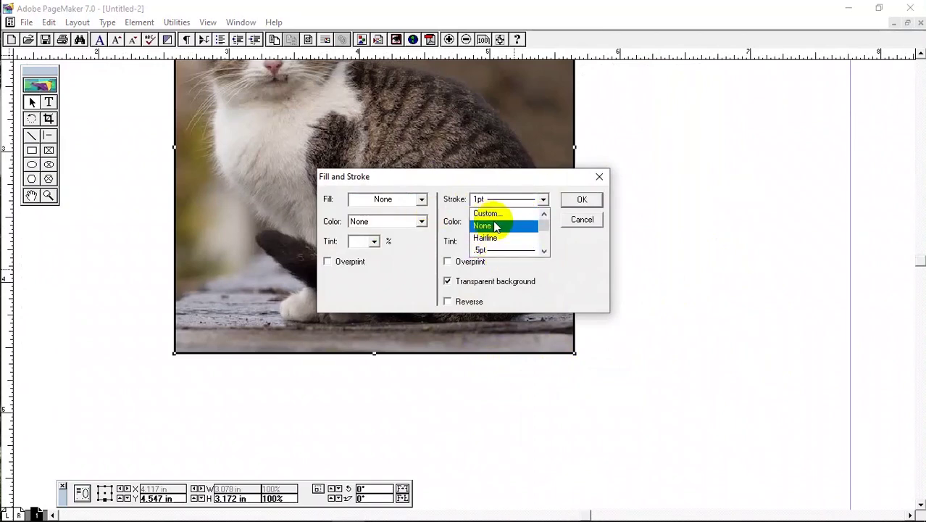
{"action": "left_click", "coordinate": [497, 226]}
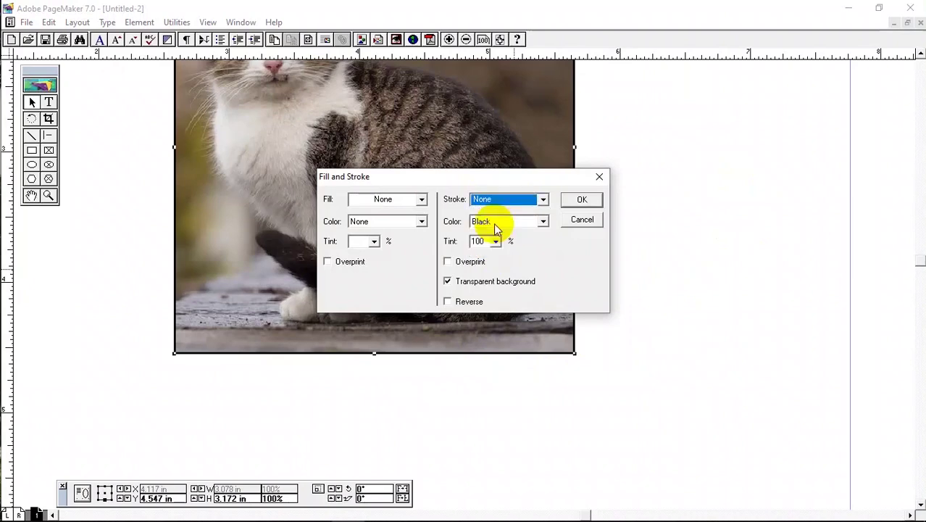
{"action": "left_click", "coordinate": [574, 205]}
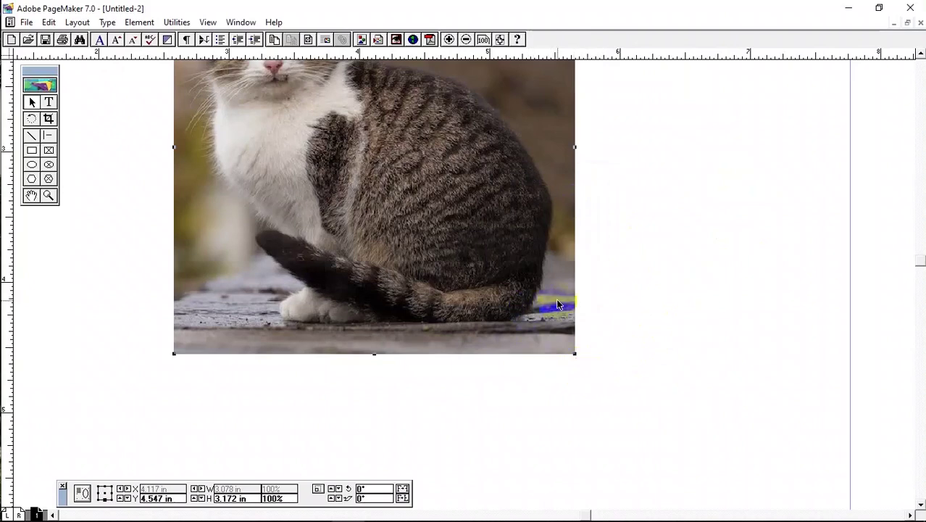
Move the masked cat picture up about half an inch, closer to the page's upper margin
{"action": "key", "text": "ctrl+minus"}
{"action": "key", "text": "ctrl+minus"}
{"action": "left_click", "coordinate": [724, 228]}
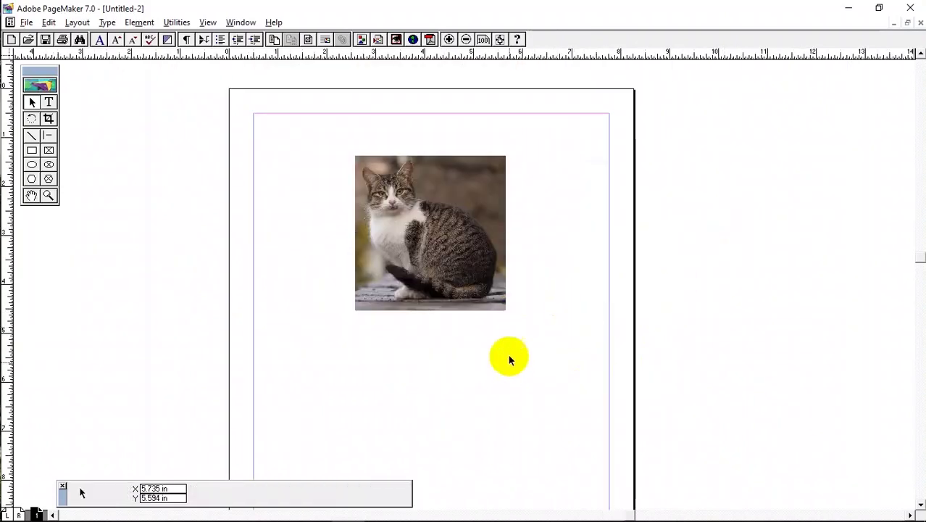
{"action": "scroll", "coordinate": [509, 356], "scroll_direction": "down", "scroll_amount": 1}
{"action": "left_click_drag", "start_coordinate": [447, 213], "coordinate": [449, 187]}
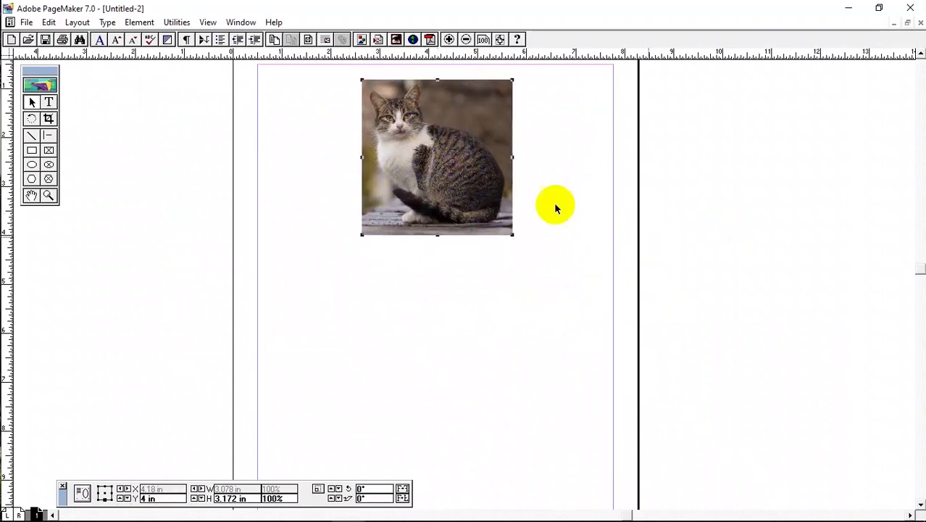
{"action": "left_click", "coordinate": [779, 252]}
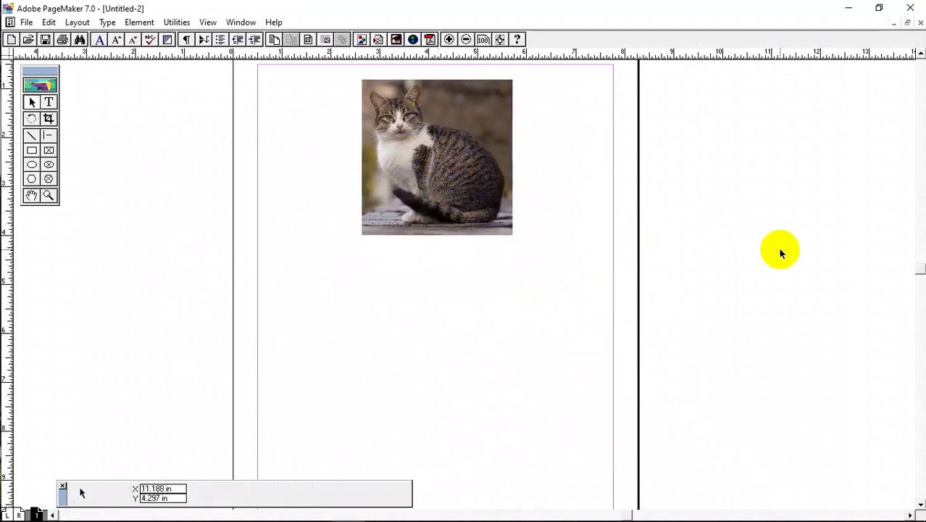
Place Cat.jpg on the page again as a new item below the masked picture
{"action": "key", "text": "ctrl+d"}
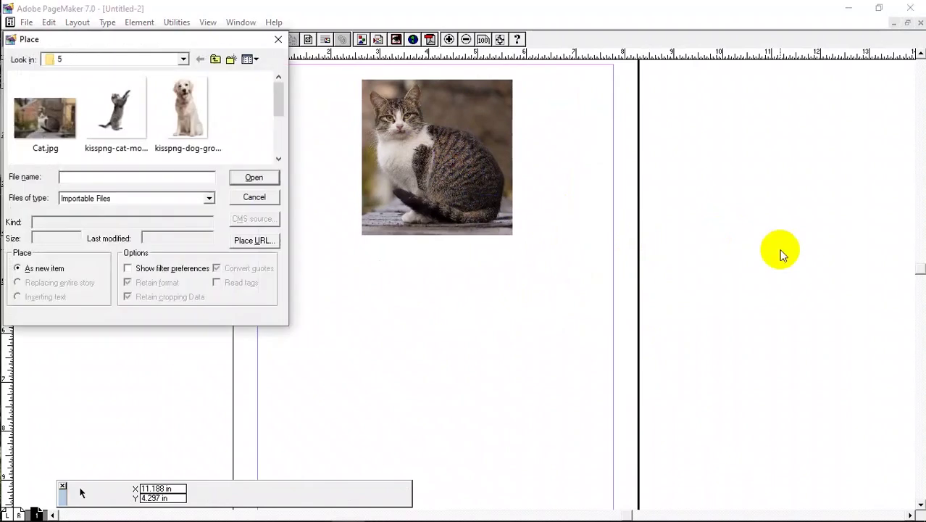
{"action": "left_click", "coordinate": [25, 122]}
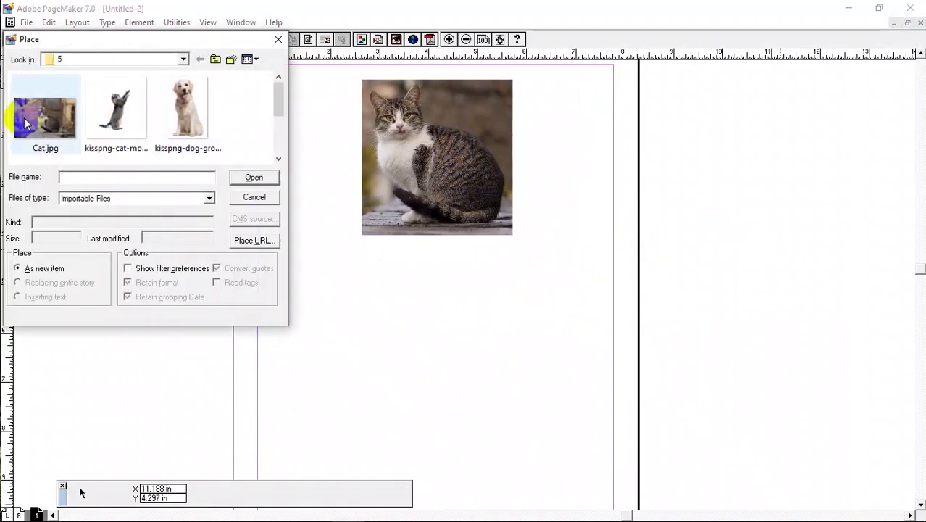
{"action": "left_click", "coordinate": [255, 177]}
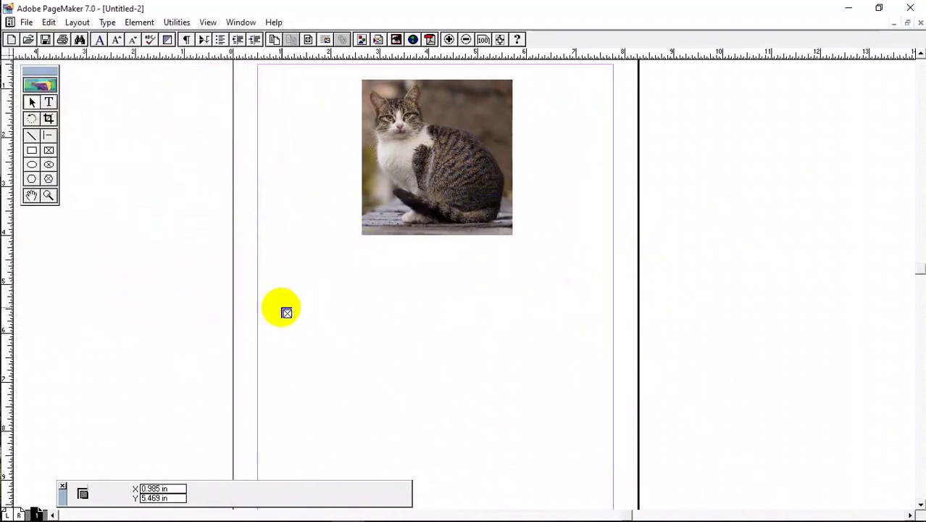
{"action": "left_click", "coordinate": [180, 289]}
Scale the second cat picture down proportionally and position it between the side margins below the masked picture
{"action": "key", "text": "ctrl+minus"}
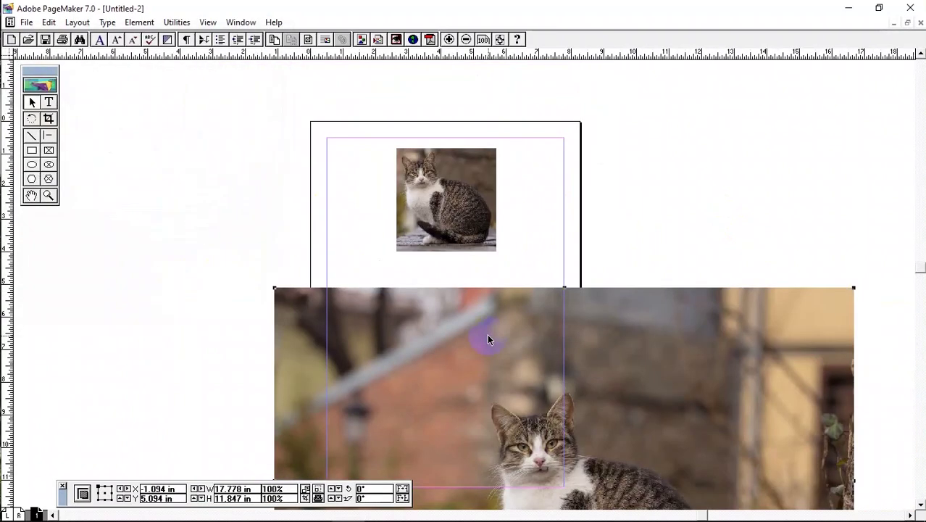
{"action": "left_click_drag", "start_coordinate": [679, 397], "coordinate": [569, 290]}
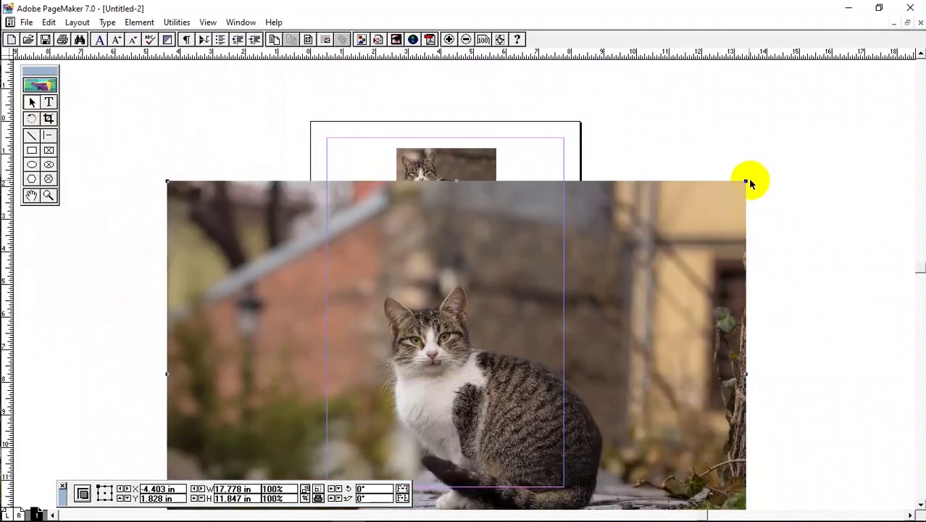
{"action": "left_click_drag", "start_coordinate": [746, 181], "coordinate": [536, 338]}
{"action": "left_click_drag", "start_coordinate": [382, 393], "coordinate": [623, 342]}
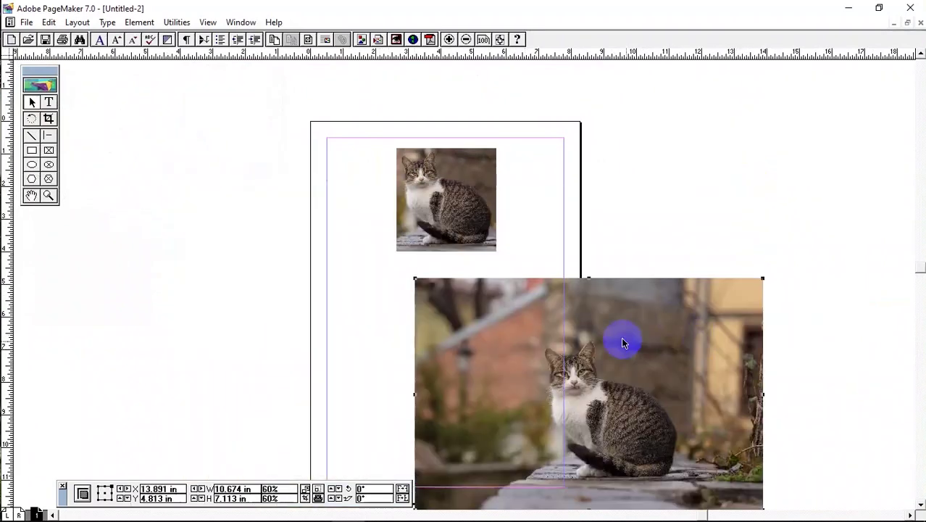
{"action": "left_click_drag", "start_coordinate": [767, 277], "coordinate": [678, 338]}
{"action": "left_click_drag", "start_coordinate": [561, 419], "coordinate": [476, 367]}
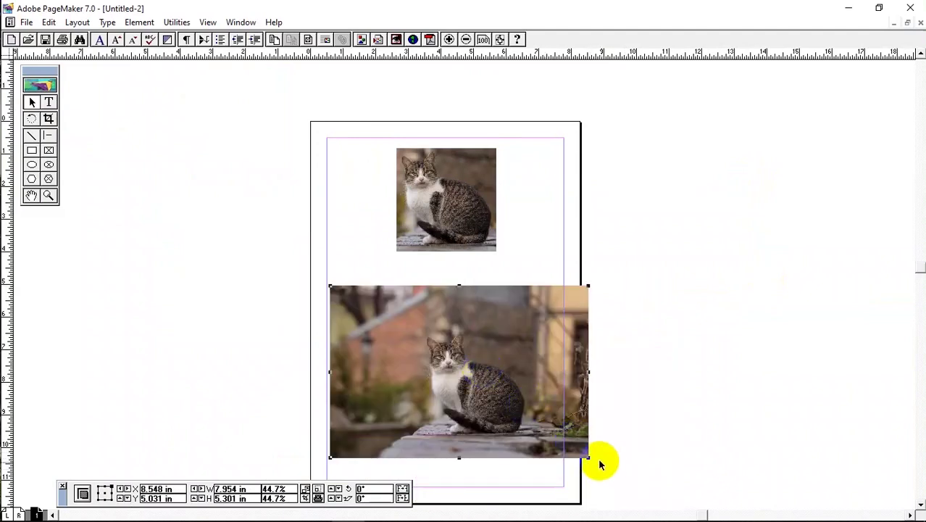
{"action": "left_click_drag", "start_coordinate": [590, 458], "coordinate": [563, 440]}
{"action": "left_click", "coordinate": [641, 388]}
Crop the second cat picture around the cat to about 3.49 by 3.21 in with the Cropping tool
{"action": "left_click_drag", "start_coordinate": [655, 404], "coordinate": [647, 327]}
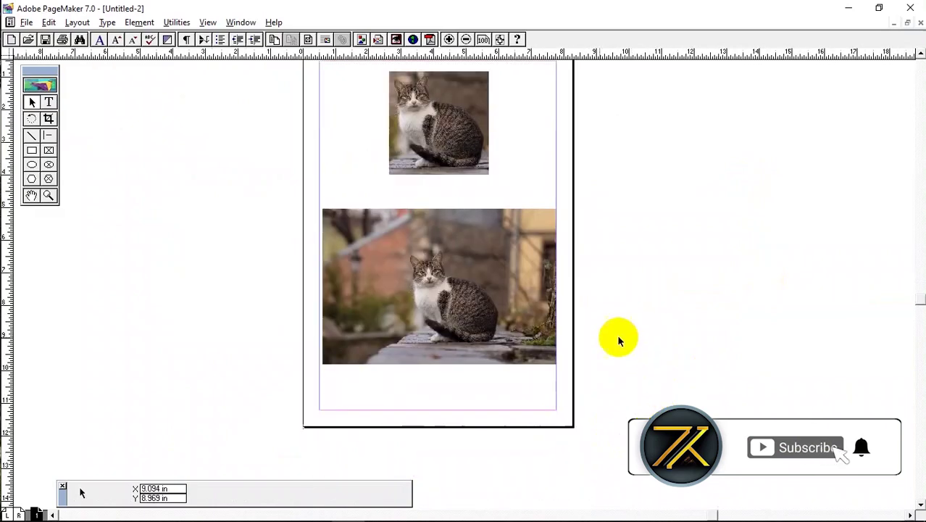
{"action": "left_click", "coordinate": [445, 137]}
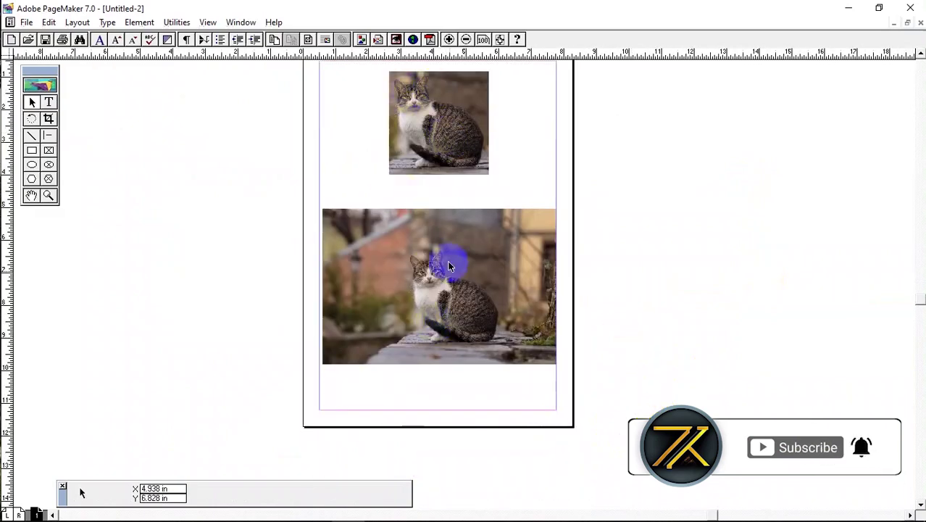
{"action": "left_click", "coordinate": [595, 230]}
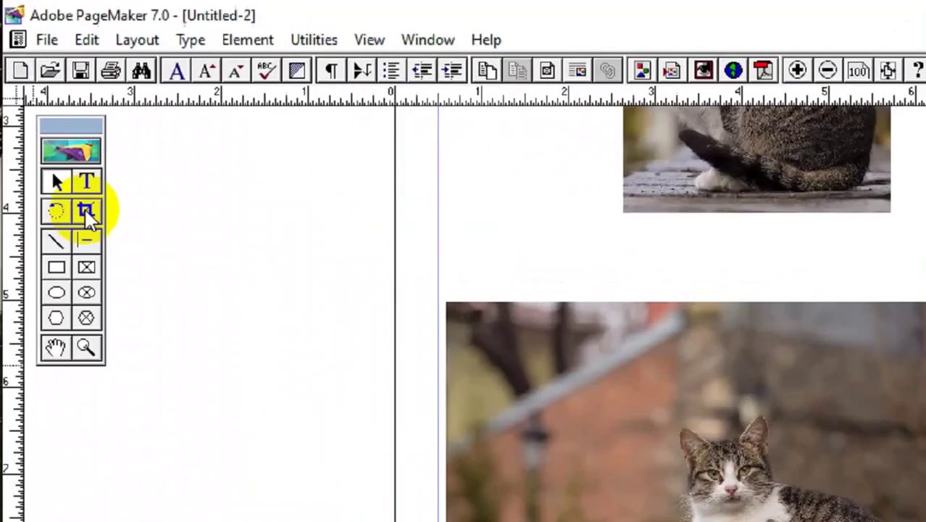
{"action": "left_click", "coordinate": [48, 118]}
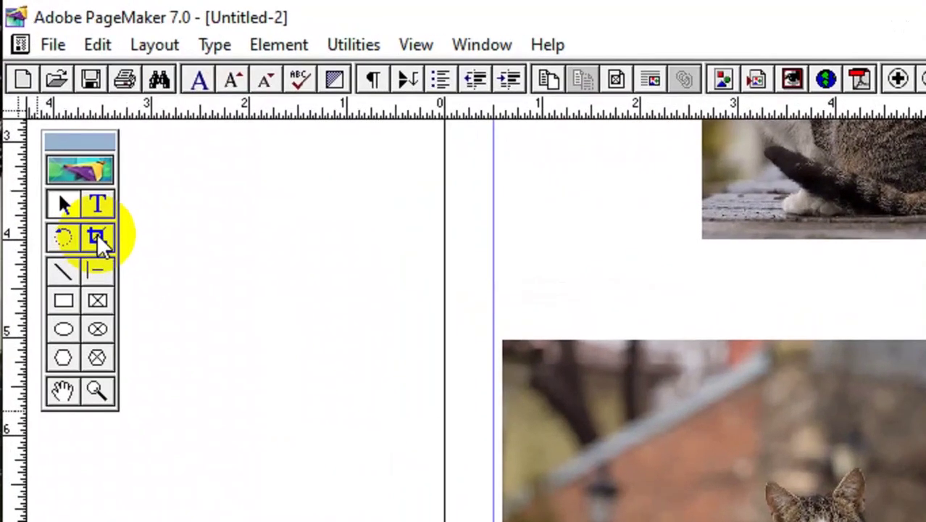
{"action": "left_click", "coordinate": [97, 235]}
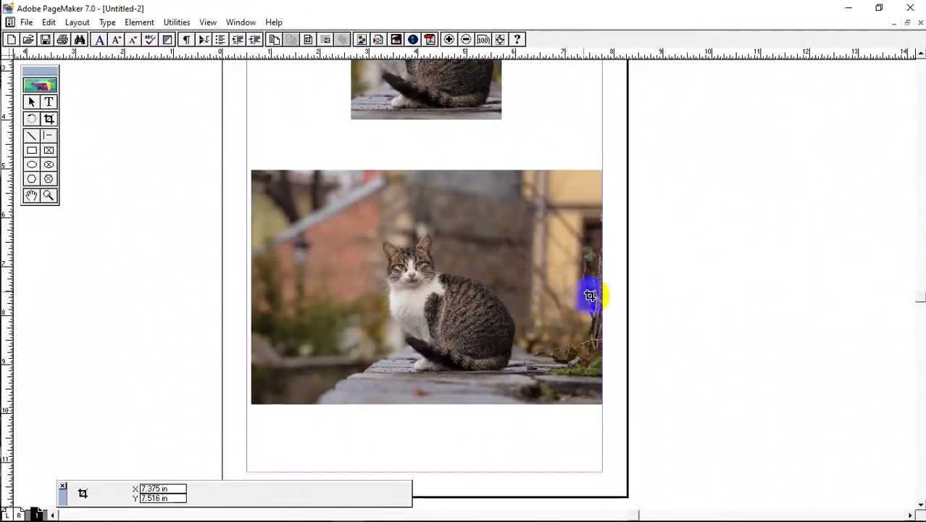
{"action": "left_click", "coordinate": [484, 203]}
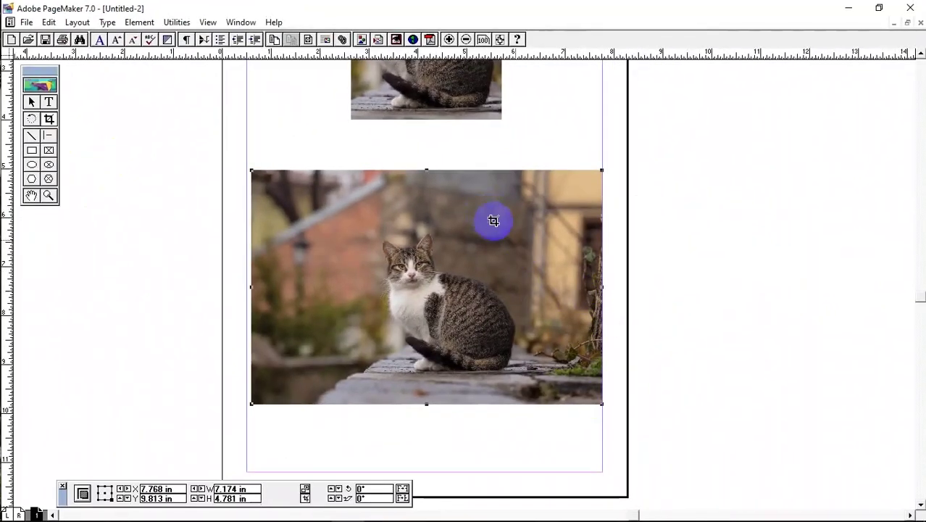
{"action": "left_click_drag", "start_coordinate": [602, 403], "coordinate": [552, 383]}
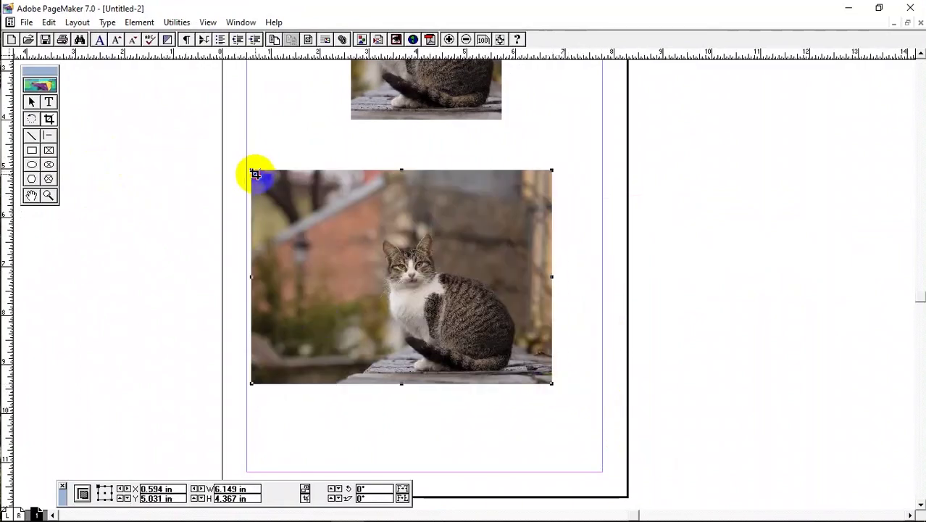
{"action": "left_click_drag", "start_coordinate": [255, 174], "coordinate": [360, 220]}
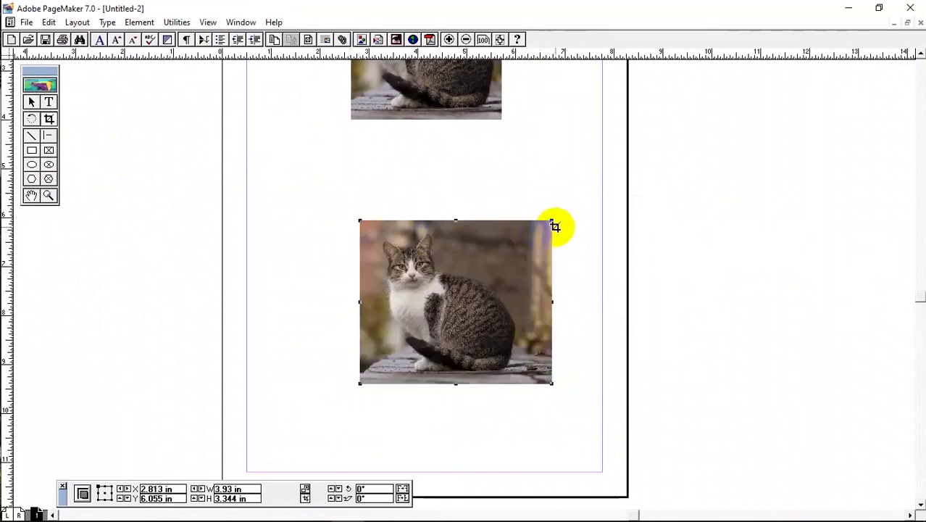
{"action": "left_click_drag", "start_coordinate": [554, 223], "coordinate": [530, 227]}
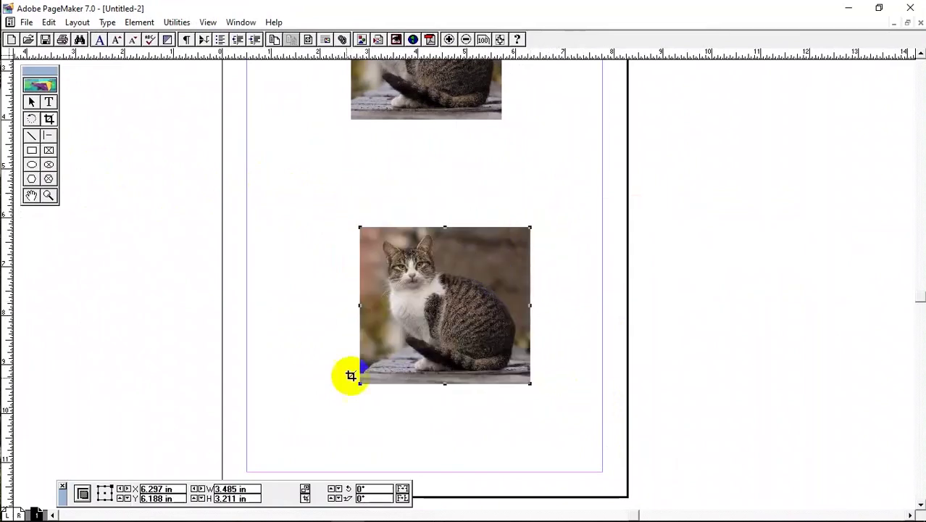
Tighten the crop around the lower cat to about 3.14 by 3 in and return to the Pointer tool
{"action": "left_click_drag", "start_coordinate": [364, 387], "coordinate": [371, 376]}
{"action": "left_click_drag", "start_coordinate": [370, 227], "coordinate": [373, 229]}
{"action": "left_click_drag", "start_coordinate": [534, 231], "coordinate": [527, 230]}
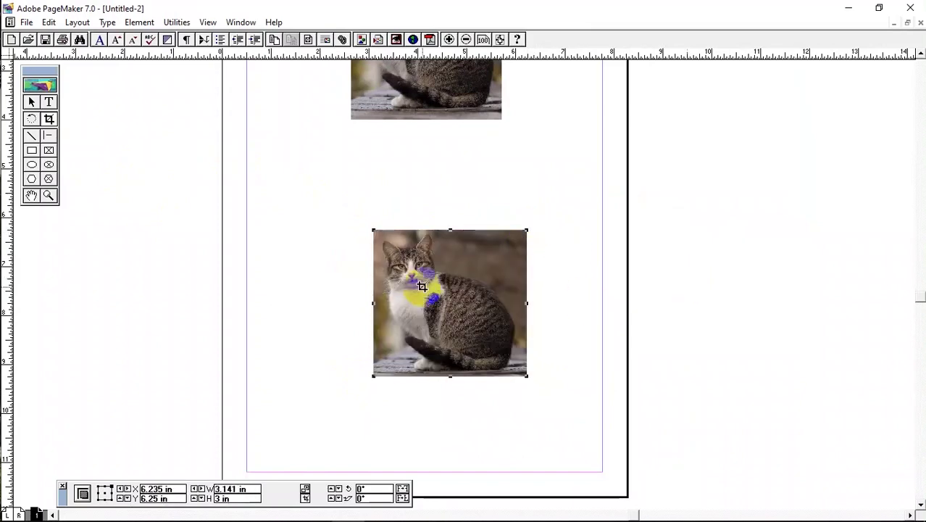
{"action": "left_click", "coordinate": [468, 366]}
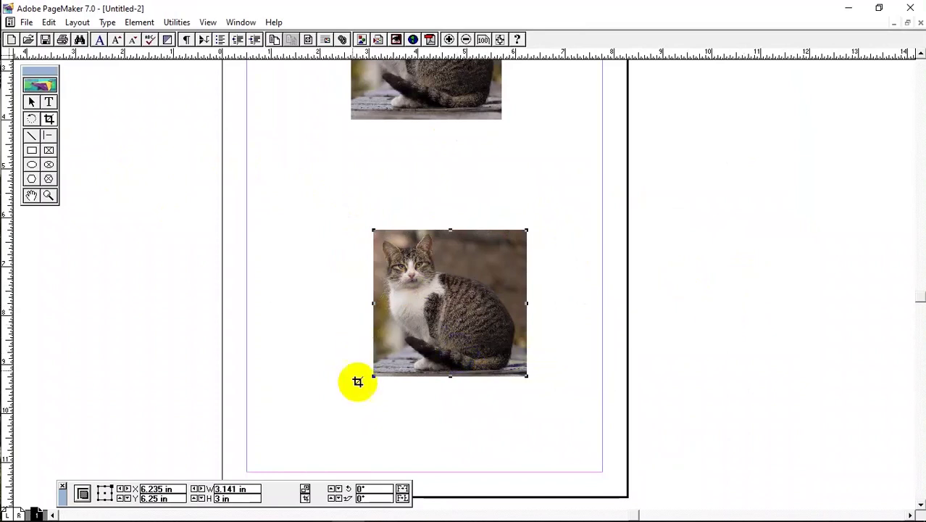
{"action": "left_click", "coordinate": [31, 102]}
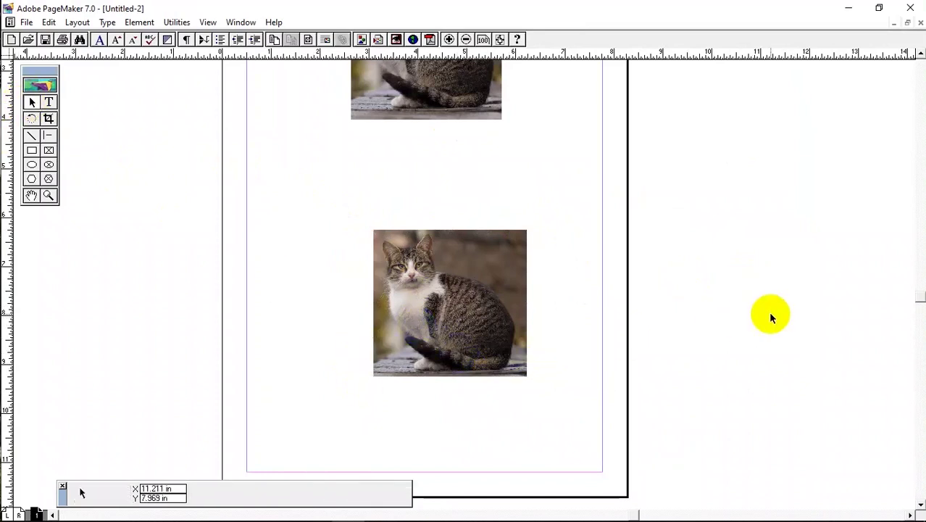
Unmask the upper cat picture
{"action": "left_click", "coordinate": [488, 254]}
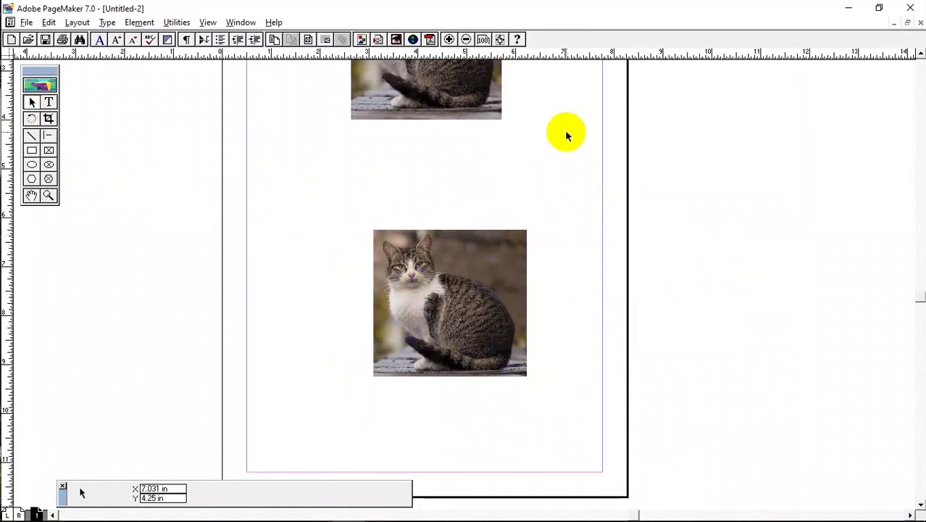
{"action": "scroll", "coordinate": [567, 135], "scroll_direction": "up", "scroll_amount": 3}
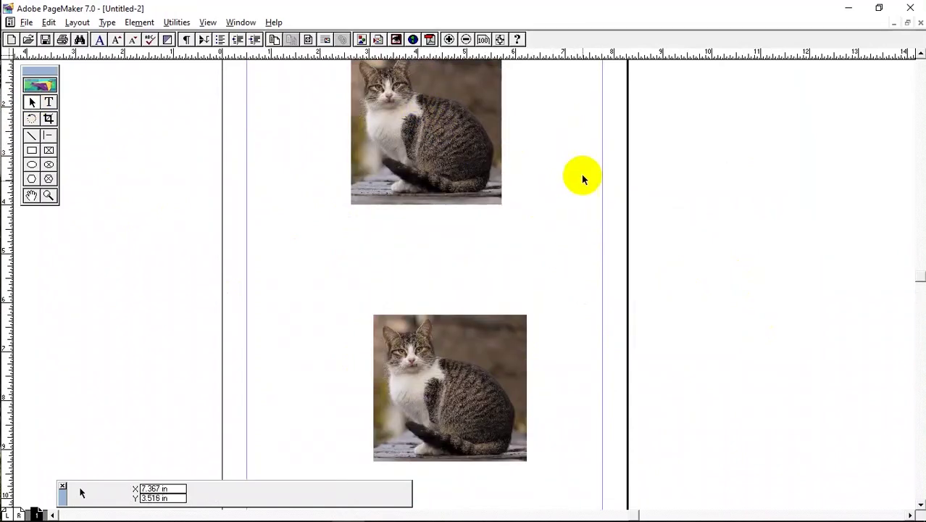
{"action": "left_click_drag", "start_coordinate": [583, 179], "coordinate": [577, 215]}
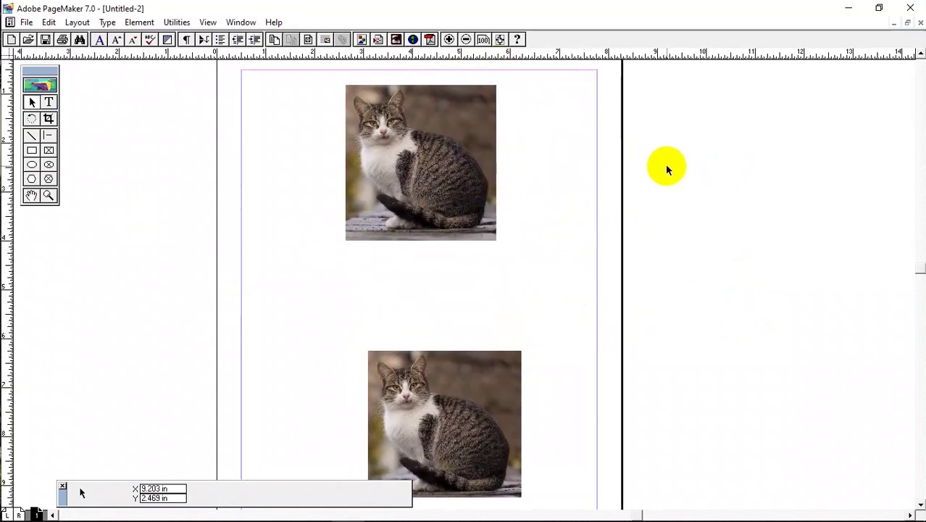
{"action": "scroll", "coordinate": [656, 184], "scroll_direction": "up", "scroll_amount": 3}
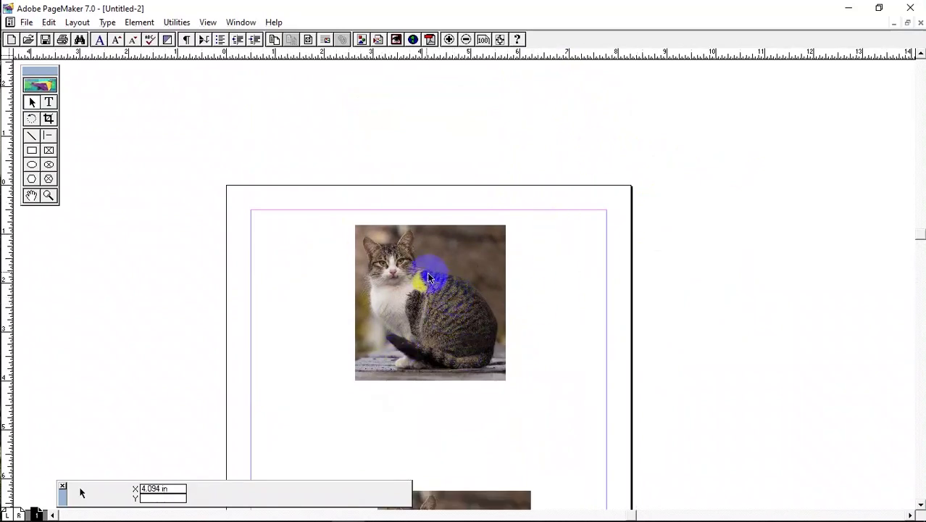
{"action": "left_click_drag", "start_coordinate": [449, 290], "coordinate": [421, 283]}
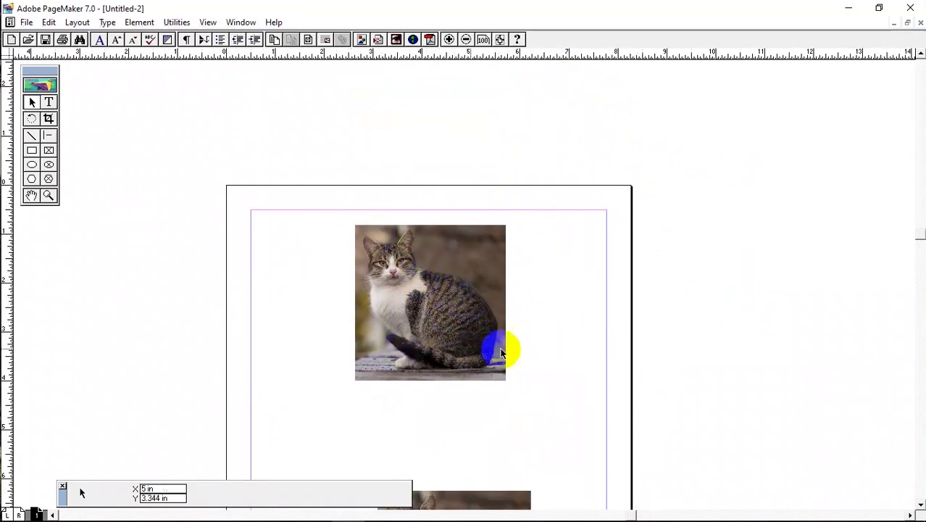
{"action": "left_click", "coordinate": [377, 380]}
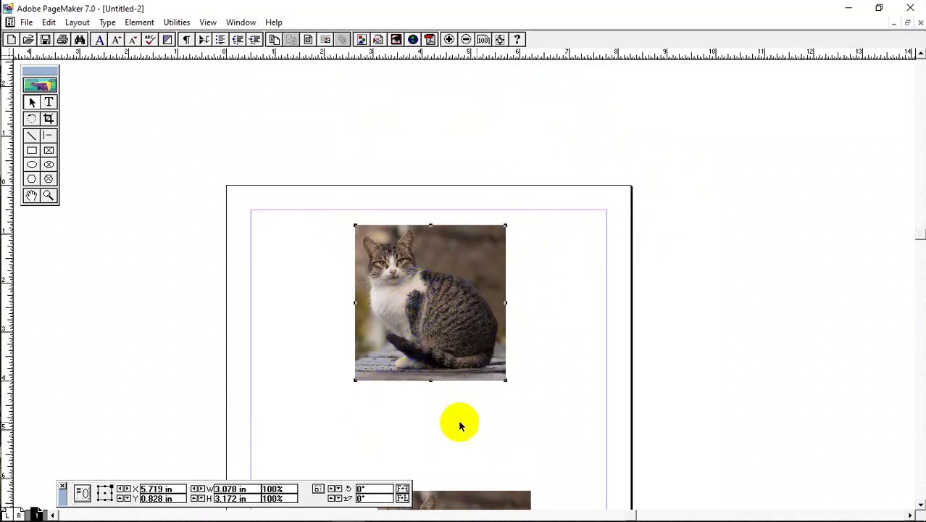
{"action": "left_click", "coordinate": [136, 22]}
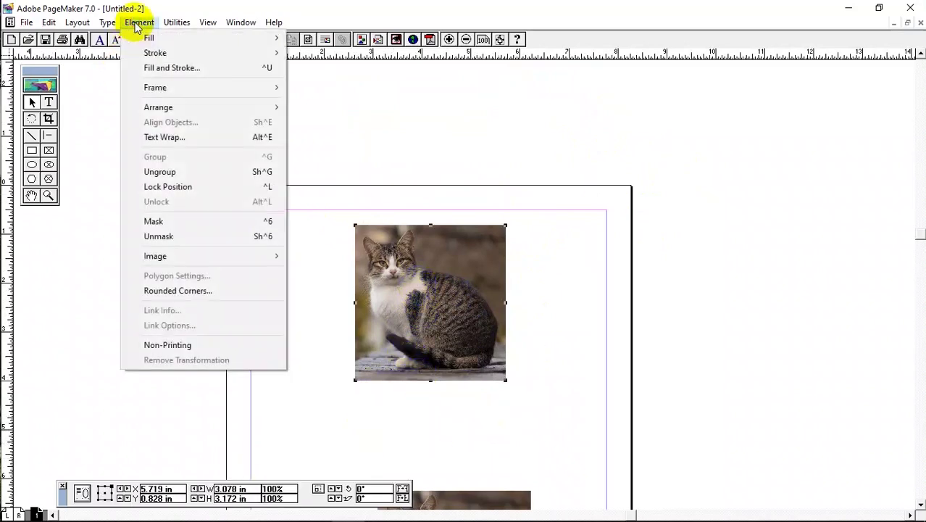
{"action": "left_click", "coordinate": [169, 237]}
{"action": "left_click", "coordinate": [717, 266]}
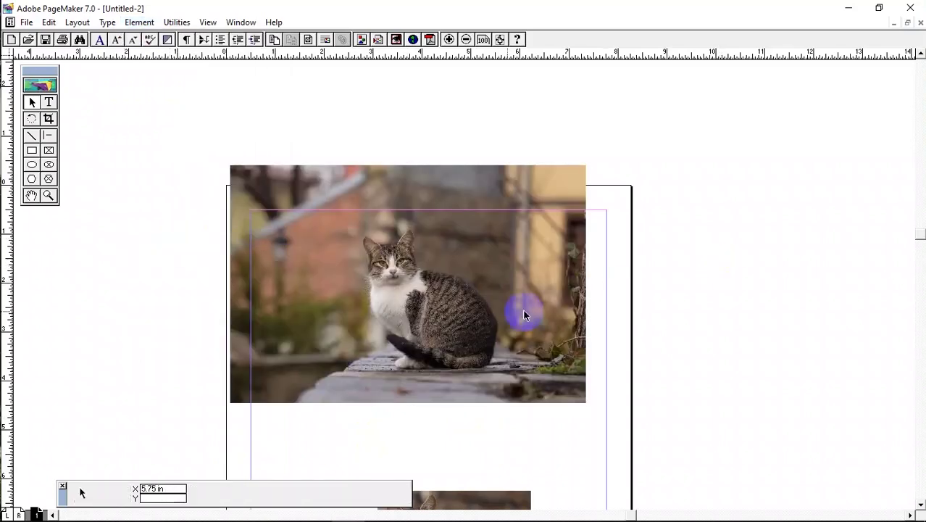
Move the unmasked upper cat picture up by a little under an inch, past the page's top edge
{"action": "left_click", "coordinate": [415, 305]}
{"action": "left_click_drag", "start_coordinate": [411, 308], "coordinate": [440, 259]}
{"action": "left_click", "coordinate": [691, 256]}
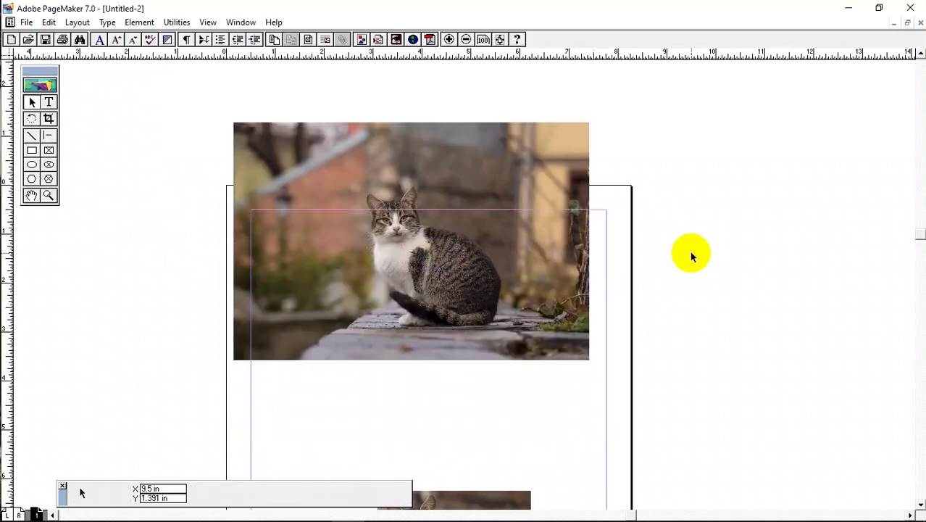
Extend the lower cat picture's crop outward with the Cropping tool to restore its cut-off right and bottom areas
{"action": "left_click_drag", "start_coordinate": [624, 415], "coordinate": [628, 249]}
{"action": "left_click_drag", "start_coordinate": [615, 345], "coordinate": [600, 244]}
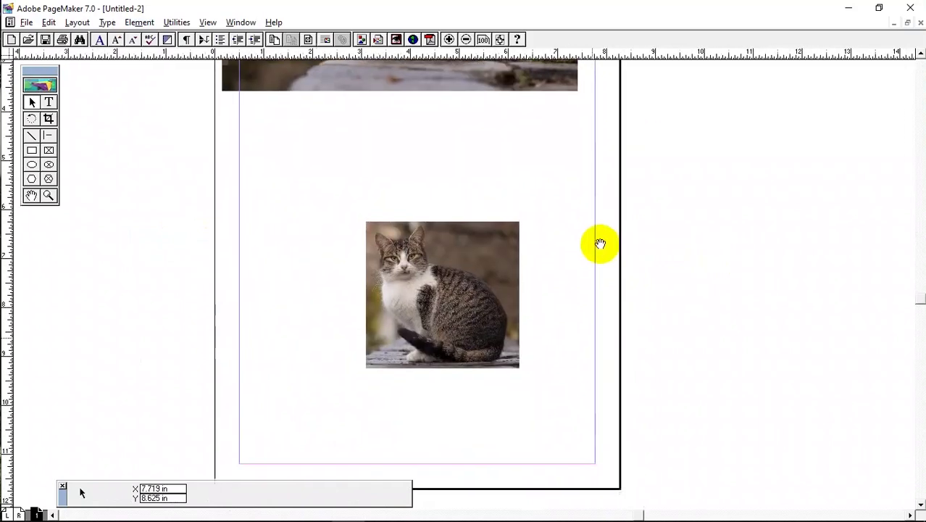
{"action": "scroll", "coordinate": [600, 243], "scroll_direction": "down", "scroll_amount": 1}
{"action": "left_click", "coordinate": [433, 271]}
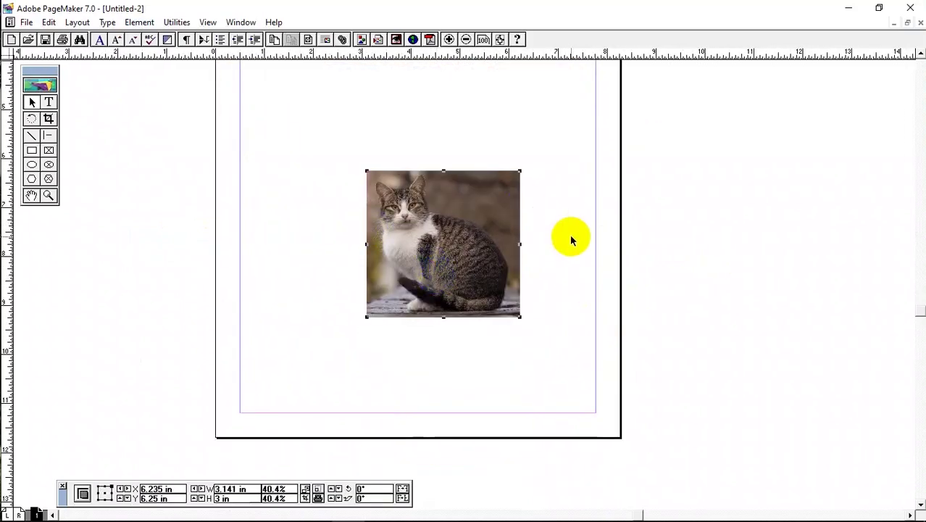
{"action": "left_click", "coordinate": [48, 119]}
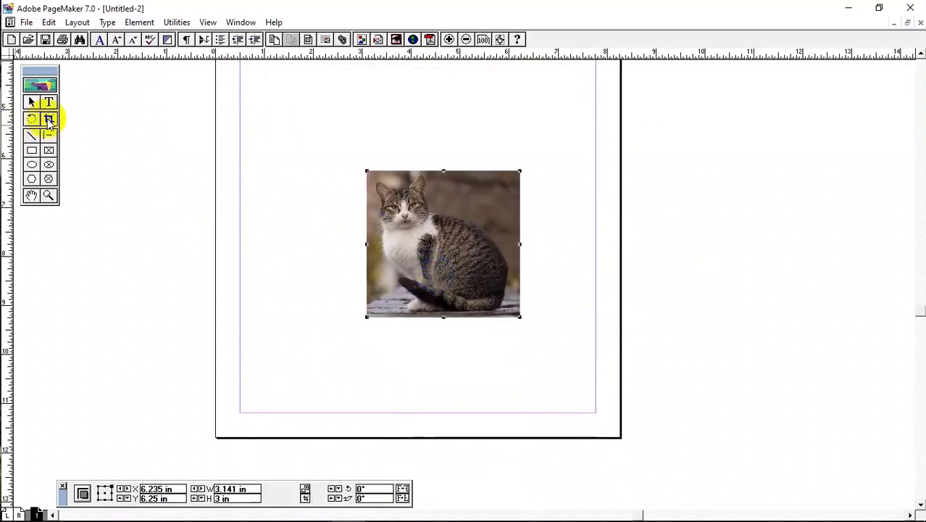
{"action": "left_click", "coordinate": [610, 235]}
{"action": "left_click", "coordinate": [438, 230]}
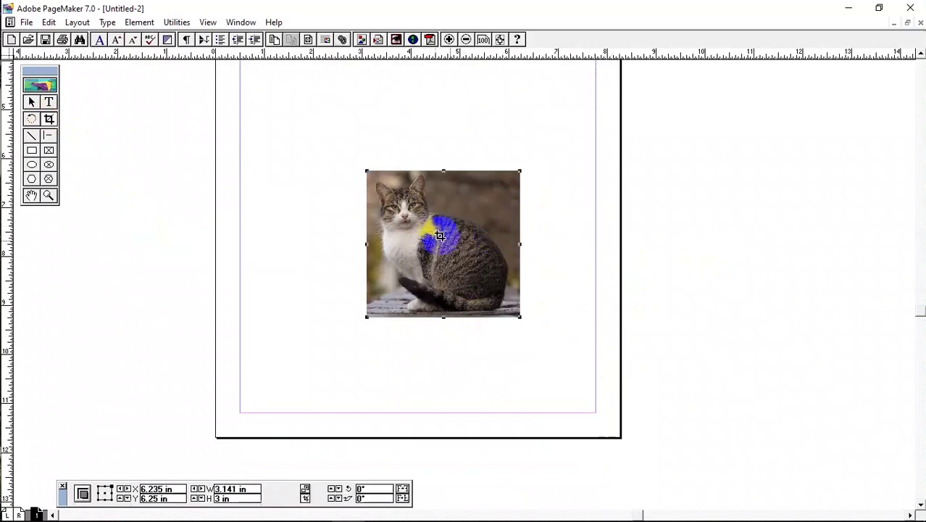
{"action": "left_click", "coordinate": [444, 275]}
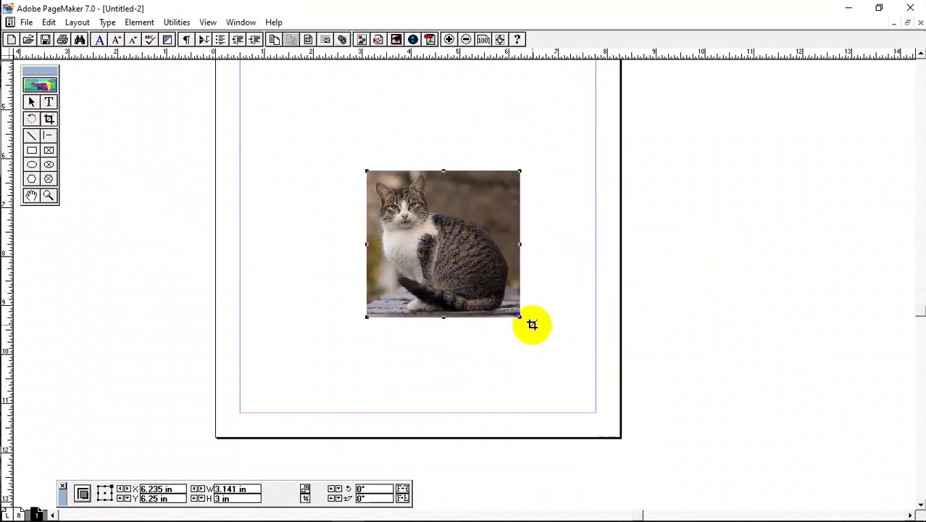
{"action": "left_click_drag", "start_coordinate": [521, 321], "coordinate": [601, 391]}
{"action": "left_click", "coordinate": [323, 365]}
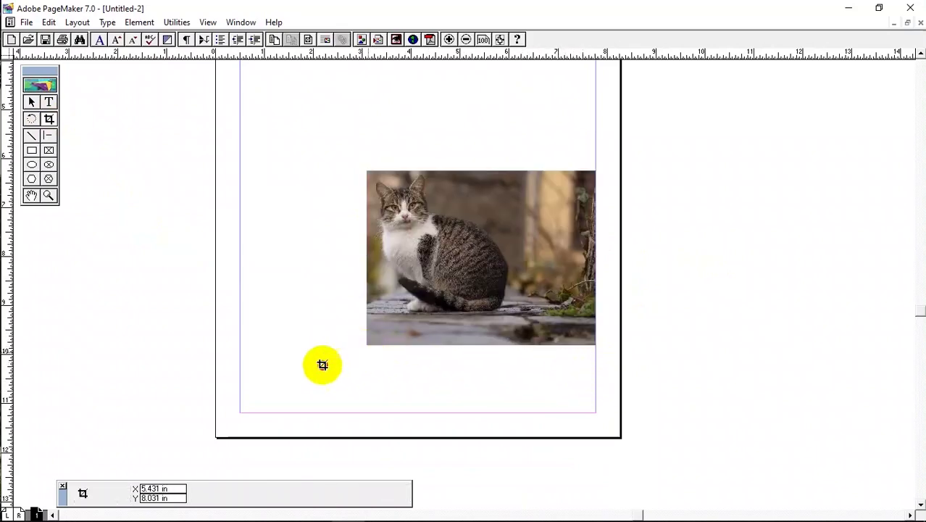
Extend the lower picture's crop to its left and top limits, restoring the full 7.174 by 4.781 in image
{"action": "left_click", "coordinate": [386, 338]}
{"action": "left_click_drag", "start_coordinate": [370, 344], "coordinate": [231, 399]}
{"action": "left_click_drag", "start_coordinate": [246, 172], "coordinate": [236, 132]}
{"action": "left_click_drag", "start_coordinate": [596, 171], "coordinate": [611, 76]}
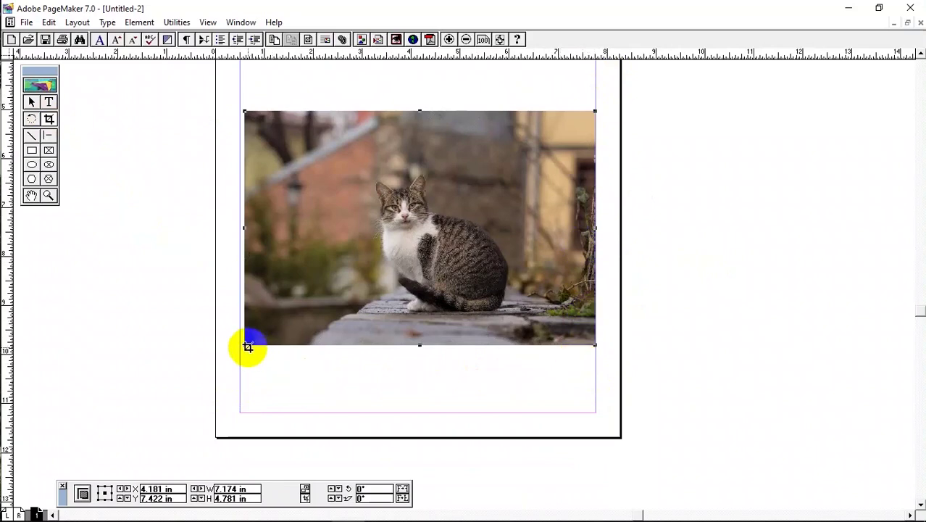
{"action": "left_click_drag", "start_coordinate": [245, 347], "coordinate": [233, 369]}
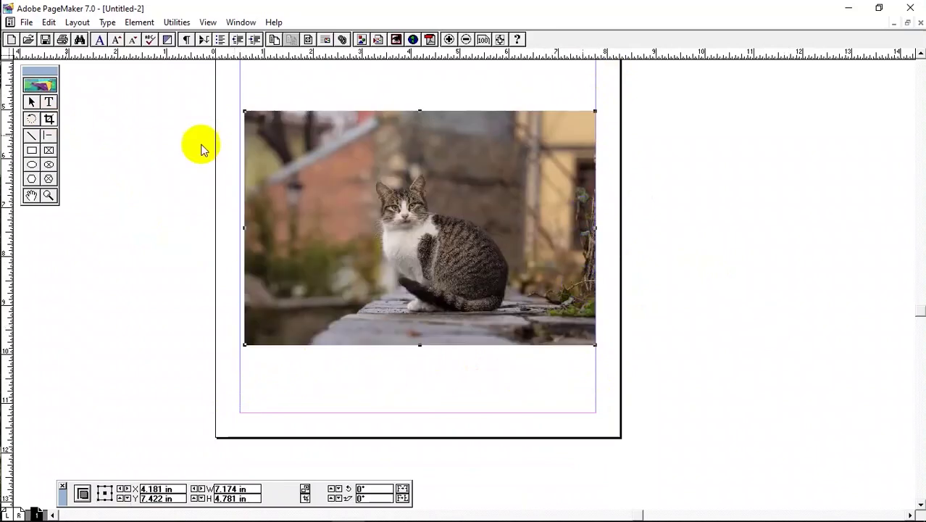
{"action": "left_click", "coordinate": [31, 101]}
{"action": "scroll", "coordinate": [733, 230], "scroll_direction": "up", "scroll_amount": 5}
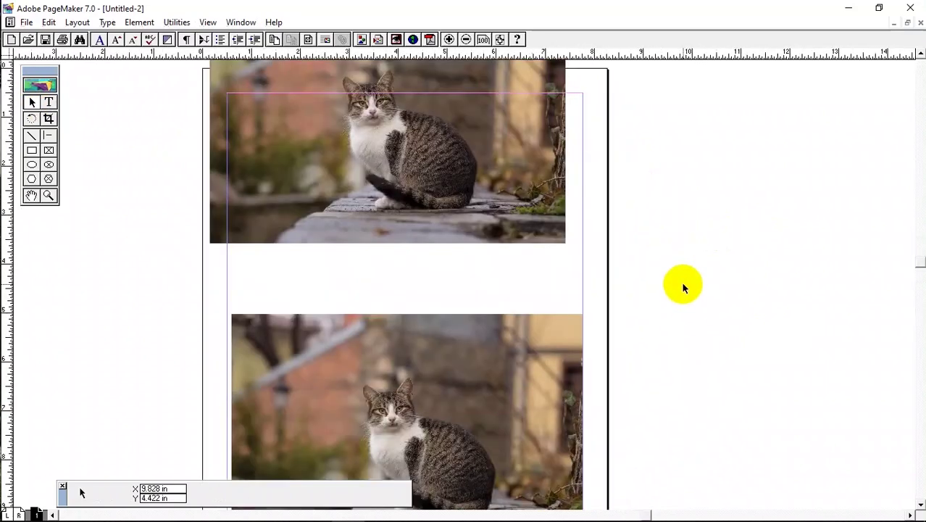
{"action": "left_click", "coordinate": [458, 177]}
{"action": "left_click", "coordinate": [471, 394]}
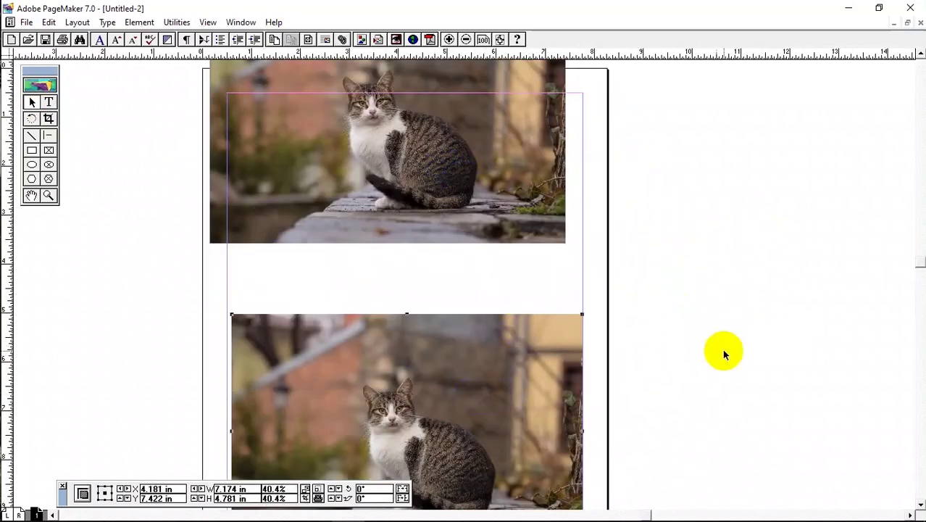
{"action": "left_click", "coordinate": [529, 190]}
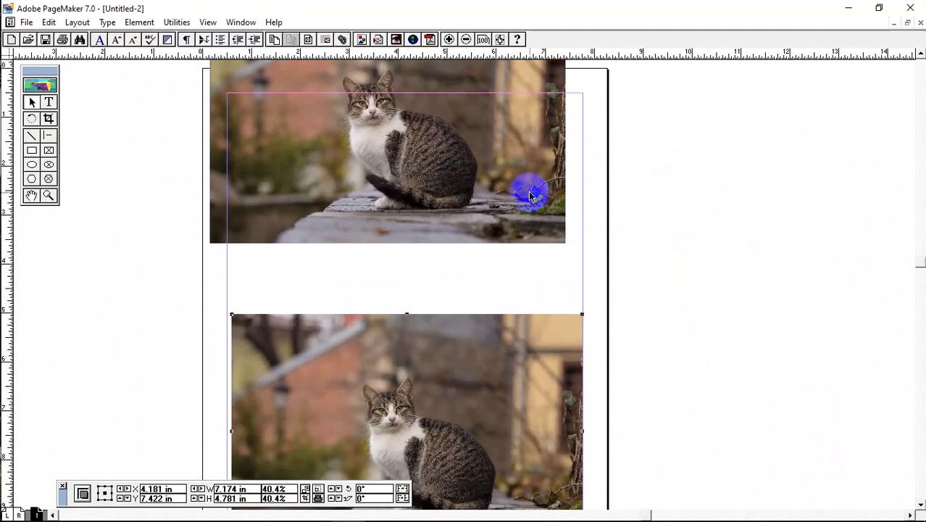
{"action": "left_click", "coordinate": [505, 386]}
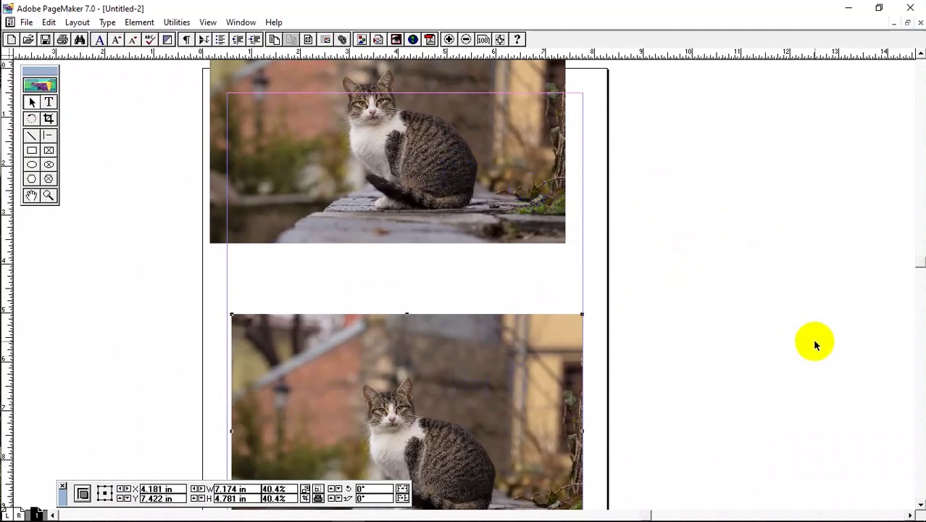
Draw a circle about 3.9 in across over the cat in the upper picture with the Ellipse tool and delete it
{"action": "scroll", "coordinate": [680, 239], "scroll_direction": "up", "scroll_amount": 3}
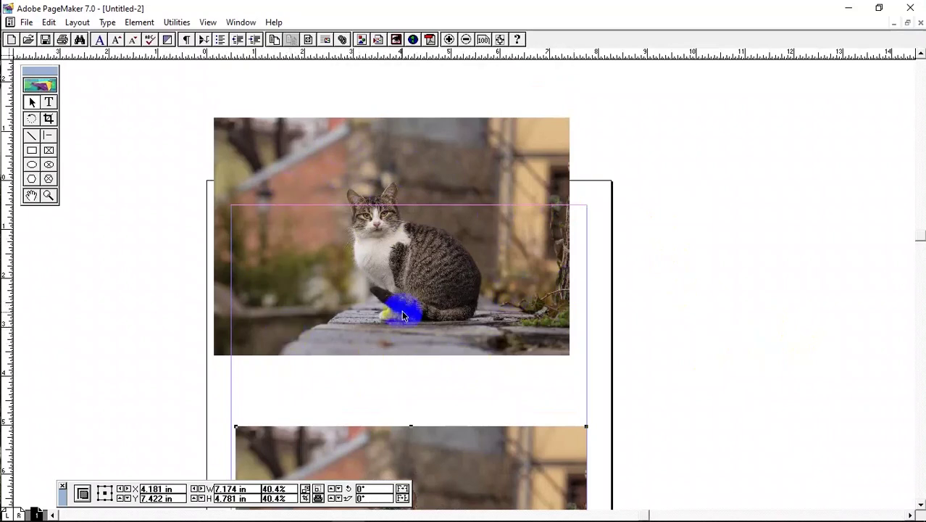
{"action": "left_click", "coordinate": [32, 164]}
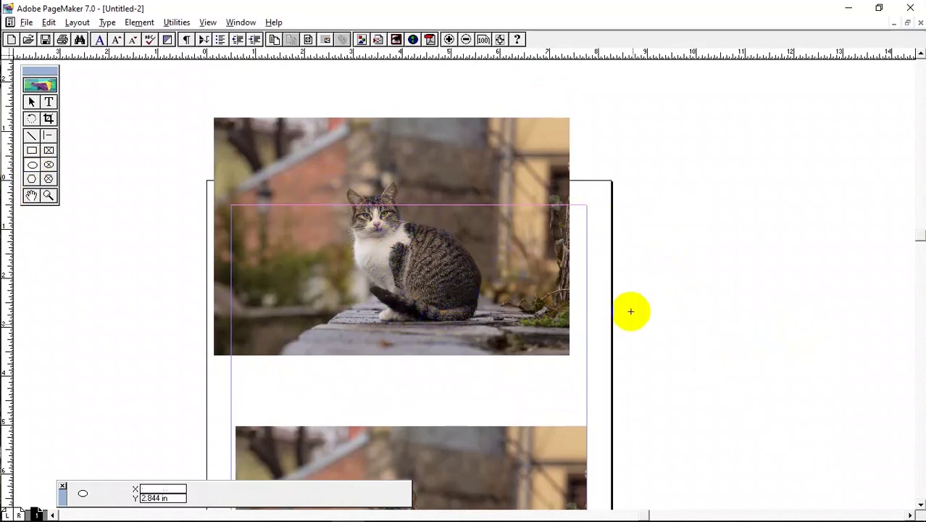
{"action": "scroll", "coordinate": [630, 310], "scroll_direction": "down", "scroll_amount": 5}
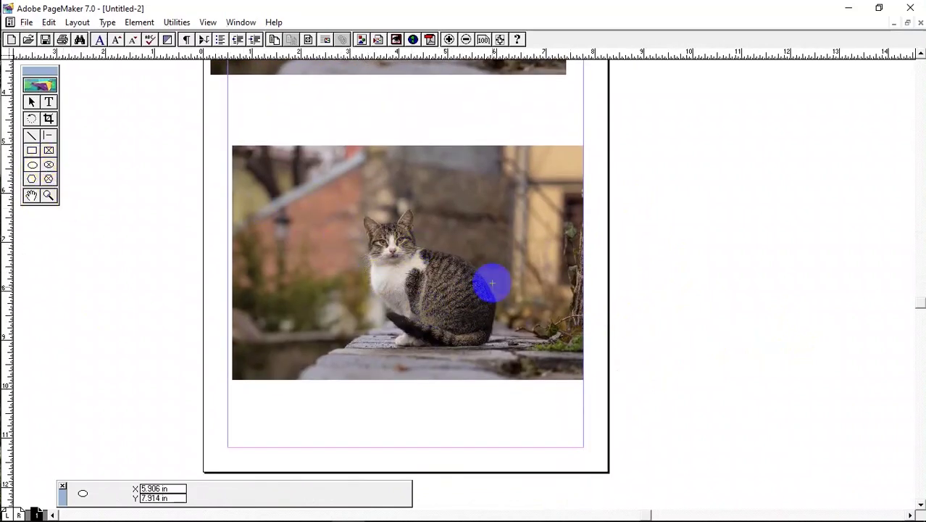
{"action": "scroll", "coordinate": [514, 319], "scroll_direction": "up", "scroll_amount": 5}
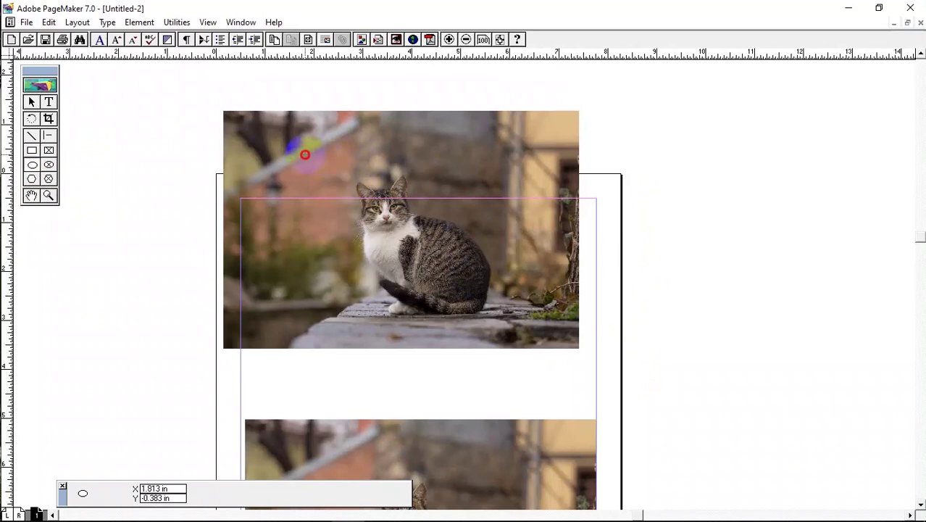
{"action": "left_click_drag", "start_coordinate": [305, 154], "coordinate": [619, 348]}
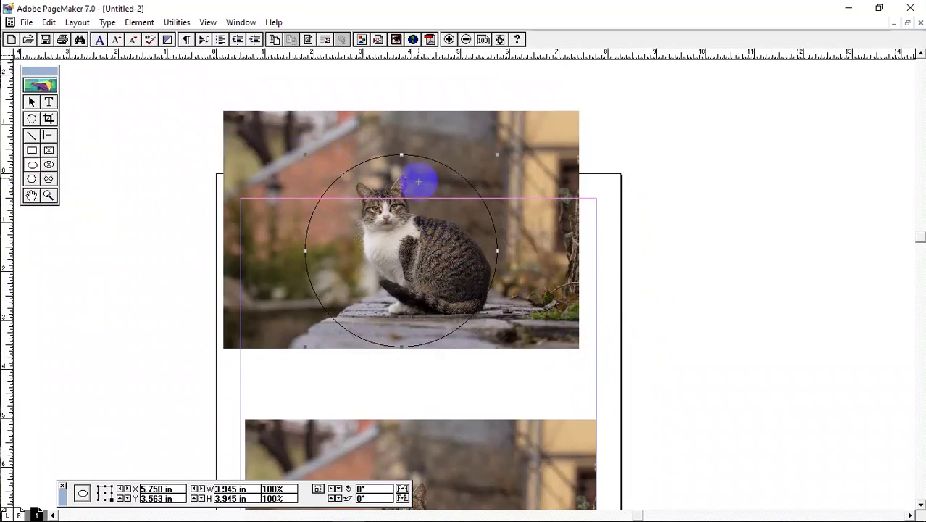
{"action": "key", "text": "Delete"}
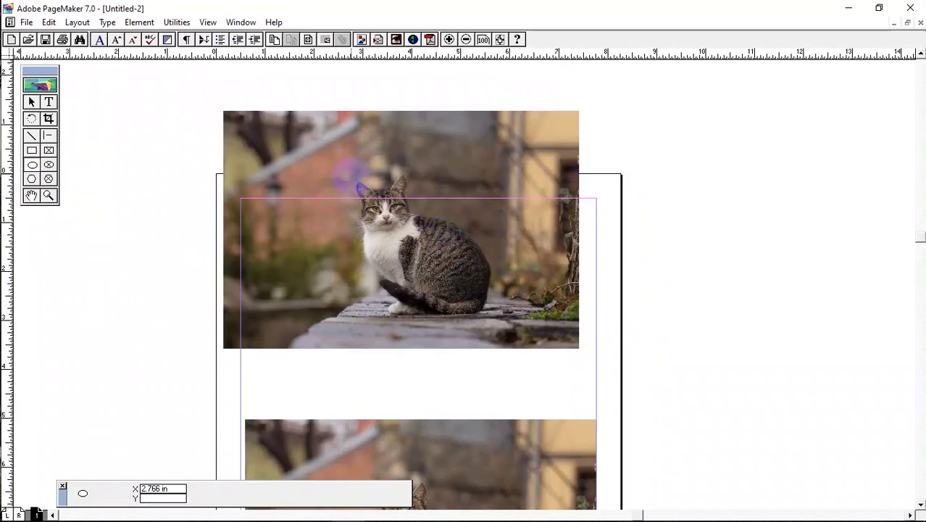
Draw an upright ellipse about 3.25 by 4.16 in around the upper picture's cat and delete it
{"action": "left_click_drag", "start_coordinate": [332, 142], "coordinate": [490, 345]}
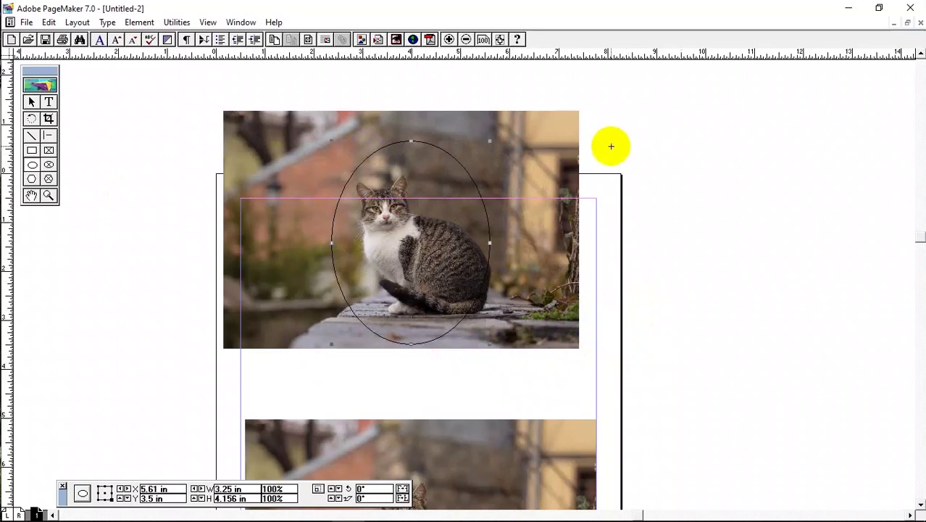
{"action": "left_click", "coordinate": [448, 247]}
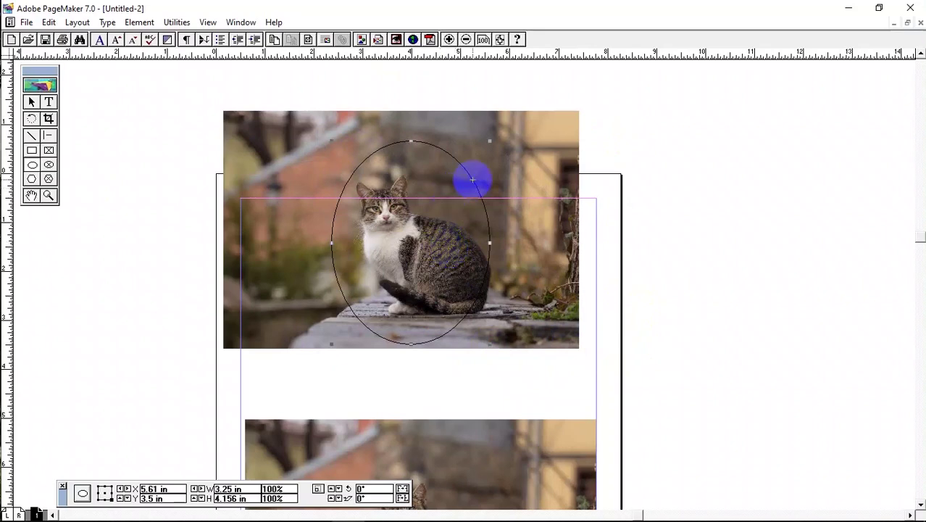
{"action": "key", "text": "Delete"}
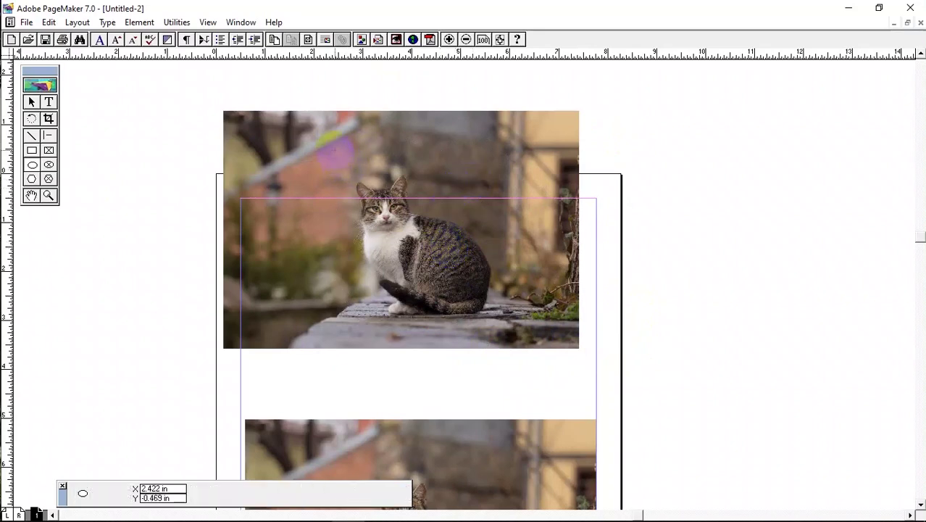
Draw a circle about 3.8 in across over the upper picture and adjust its position so it frames the cat
{"action": "left_click_drag", "start_coordinate": [334, 151], "coordinate": [595, 336]}
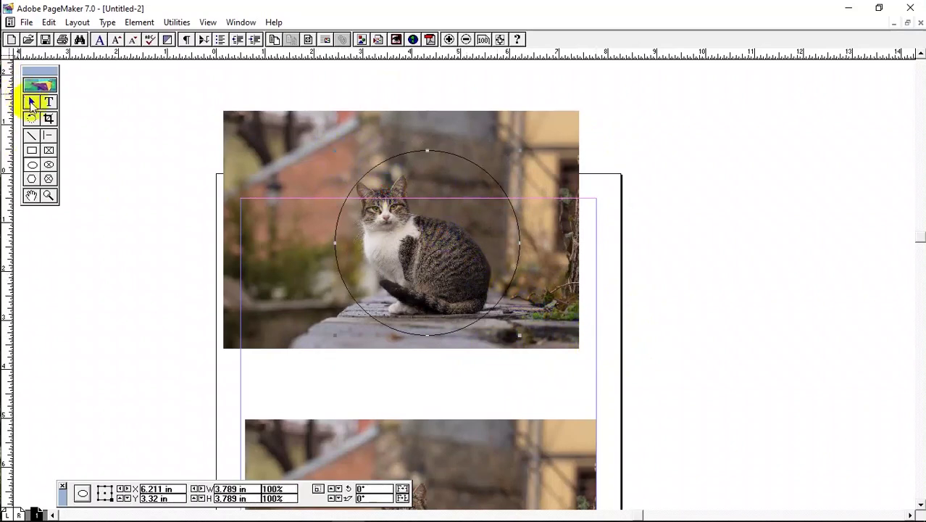
{"action": "left_click", "coordinate": [31, 102]}
{"action": "left_click", "coordinate": [450, 151]}
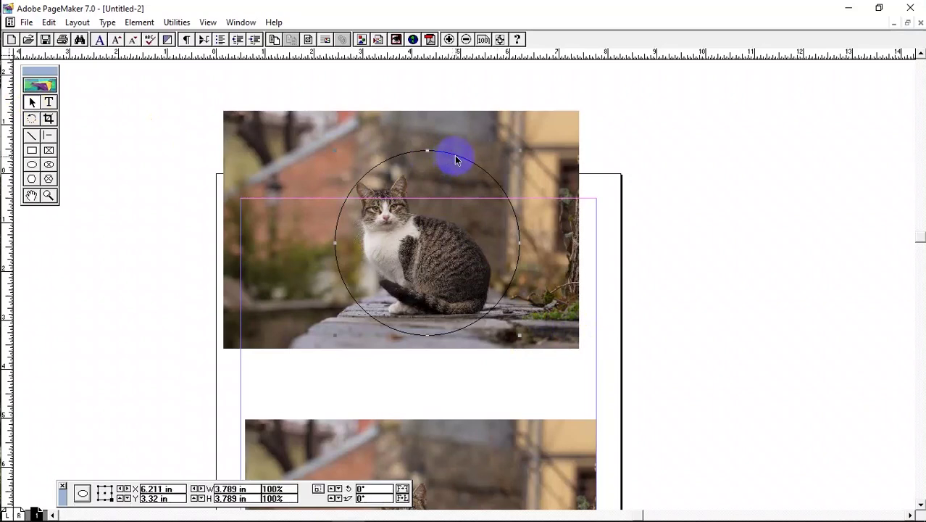
{"action": "left_click_drag", "start_coordinate": [443, 155], "coordinate": [443, 155]}
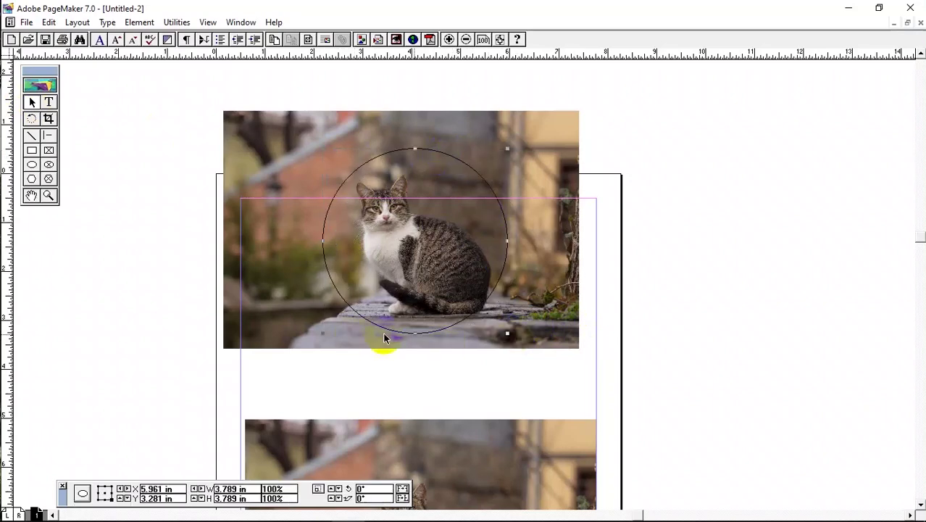
{"action": "left_click_drag", "start_coordinate": [506, 279], "coordinate": [513, 275]}
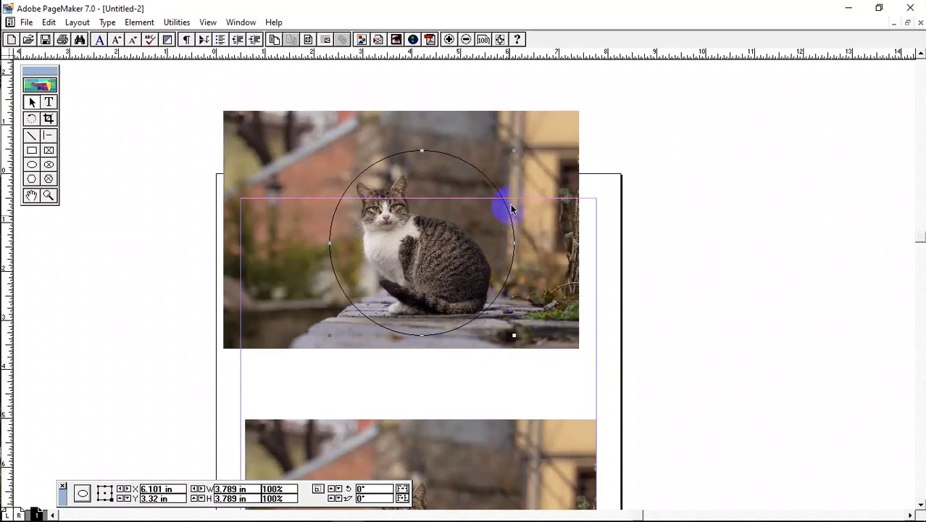
{"action": "left_click", "coordinate": [635, 408]}
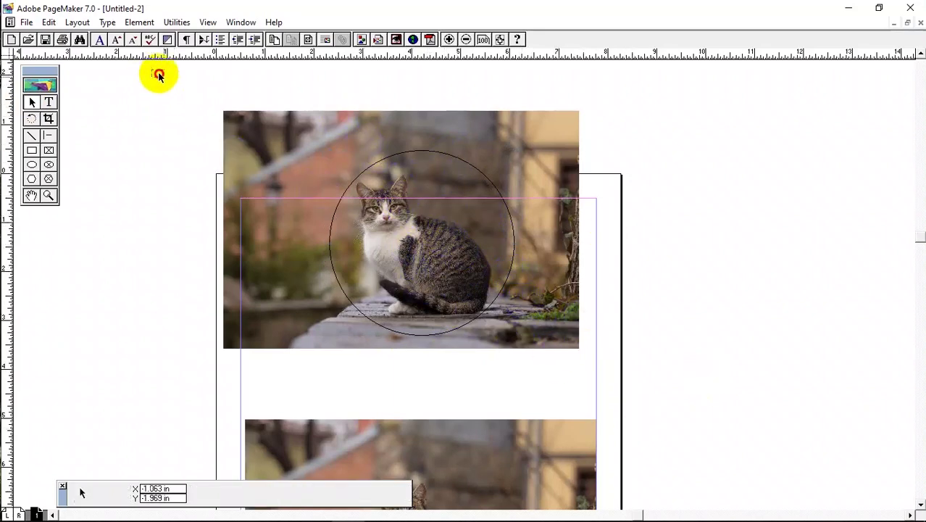
Select the circle together with the upper cat picture and mask the picture to the circle
{"action": "left_click_drag", "start_coordinate": [159, 76], "coordinate": [705, 382]}
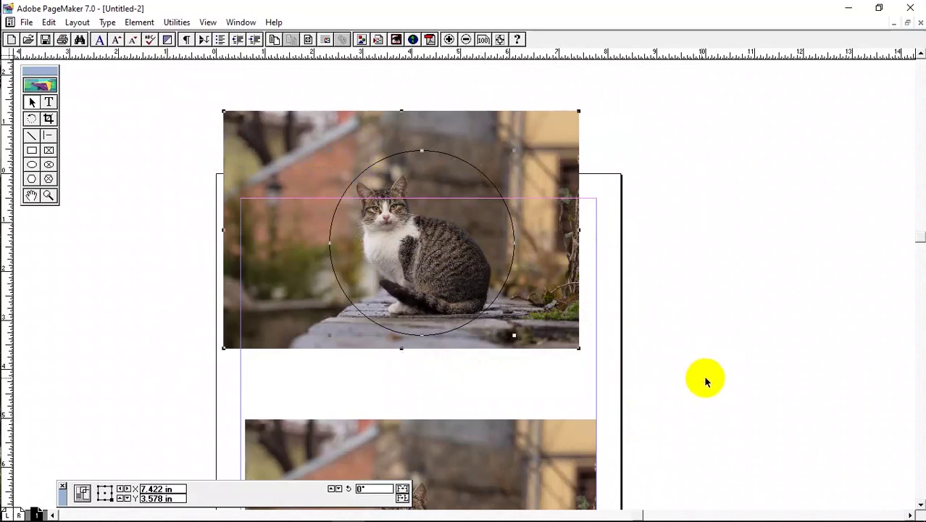
{"action": "left_click", "coordinate": [140, 22]}
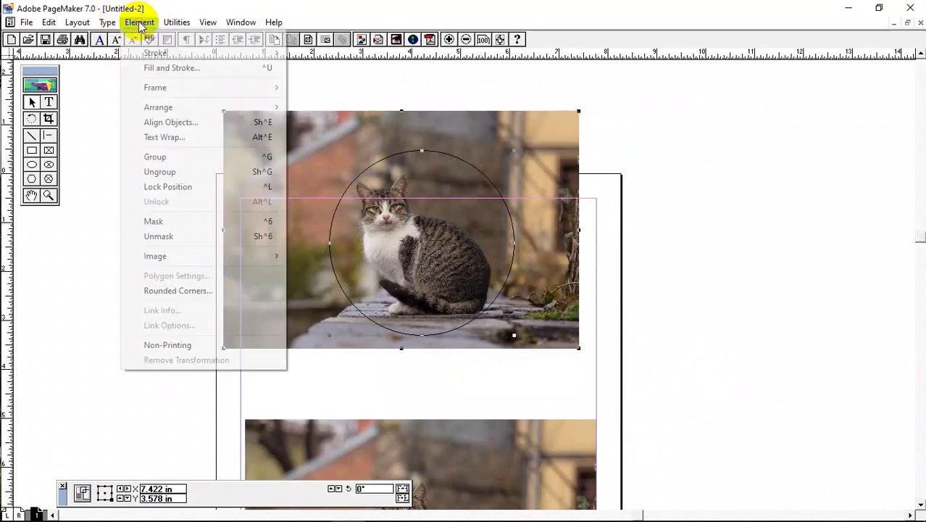
{"action": "left_click", "coordinate": [179, 220]}
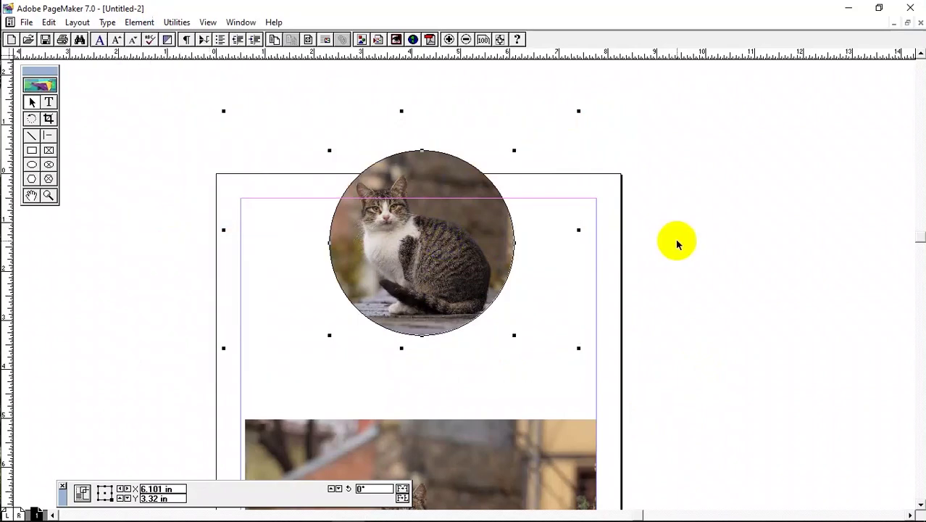
{"action": "left_click", "coordinate": [677, 243]}
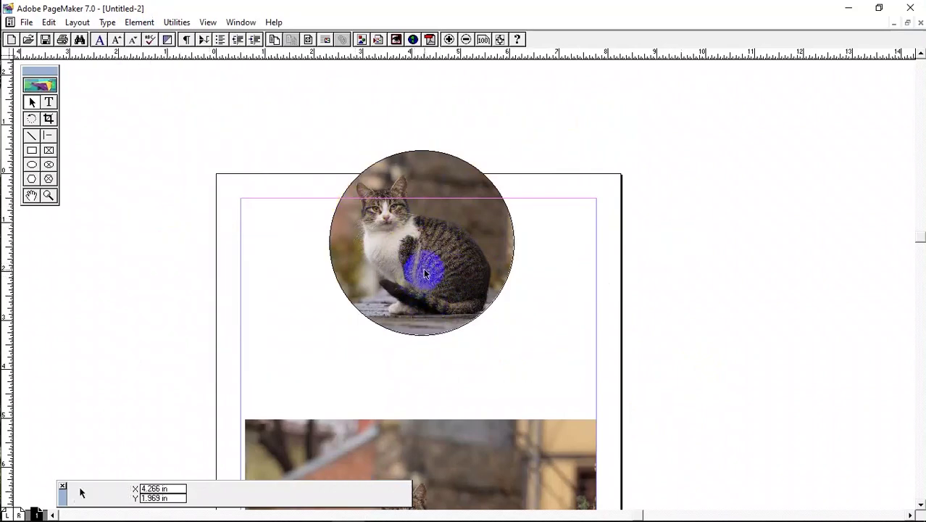
{"action": "left_click_drag", "start_coordinate": [426, 273], "coordinate": [438, 304]}
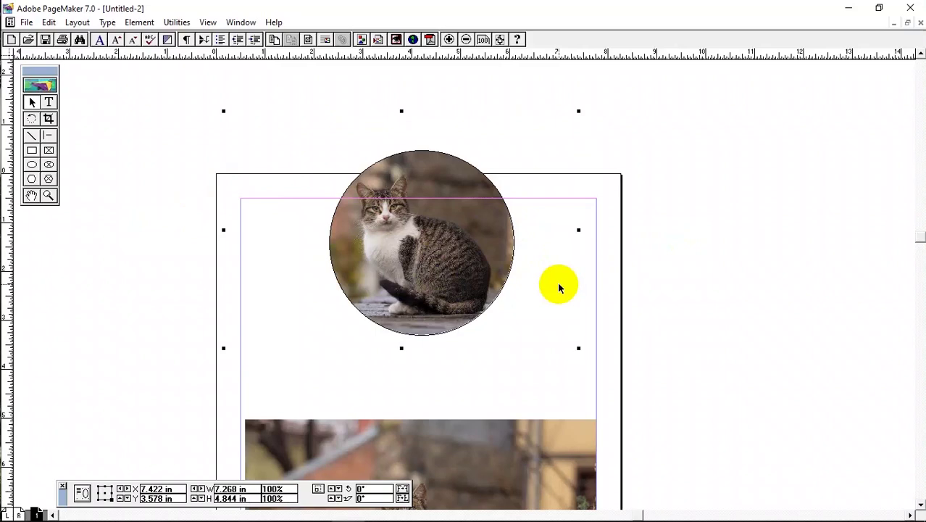
{"action": "left_click", "coordinate": [437, 255]}
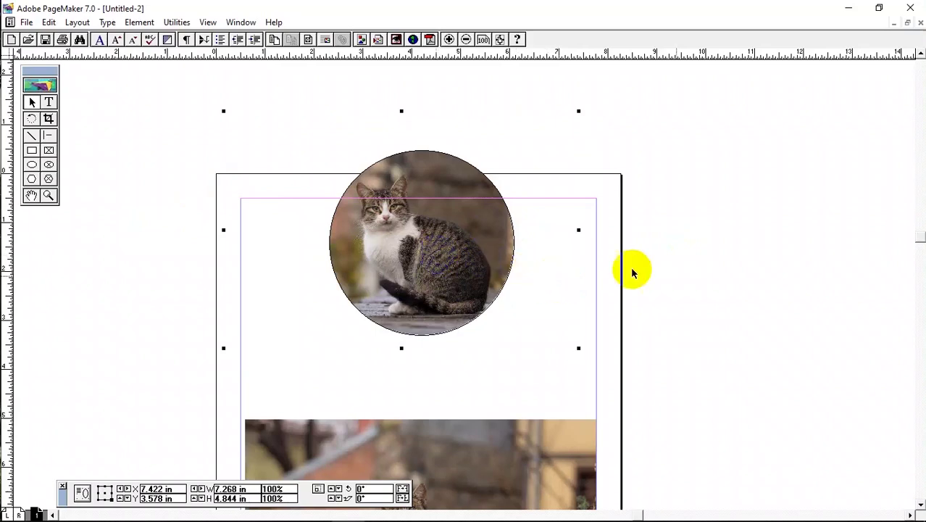
{"action": "left_click", "coordinate": [726, 296]}
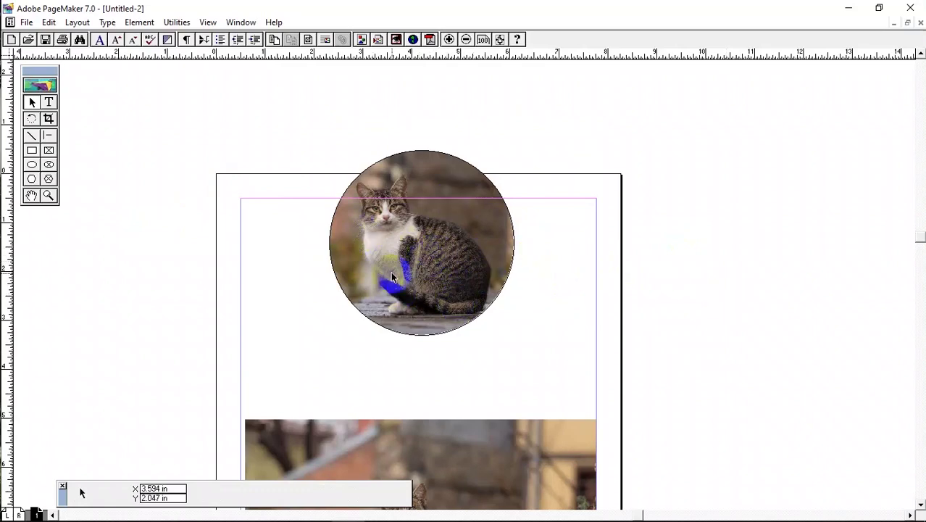
{"action": "left_click", "coordinate": [31, 179]}
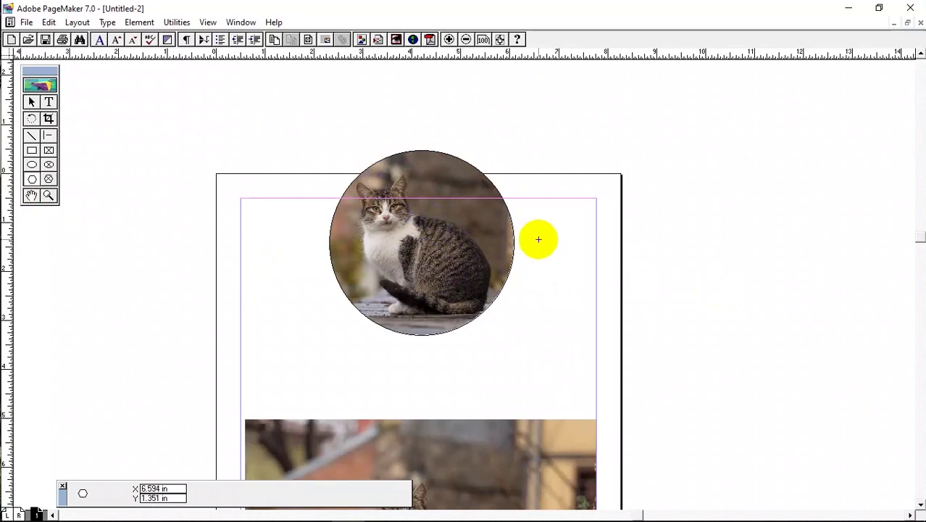
{"action": "left_click", "coordinate": [31, 102]}
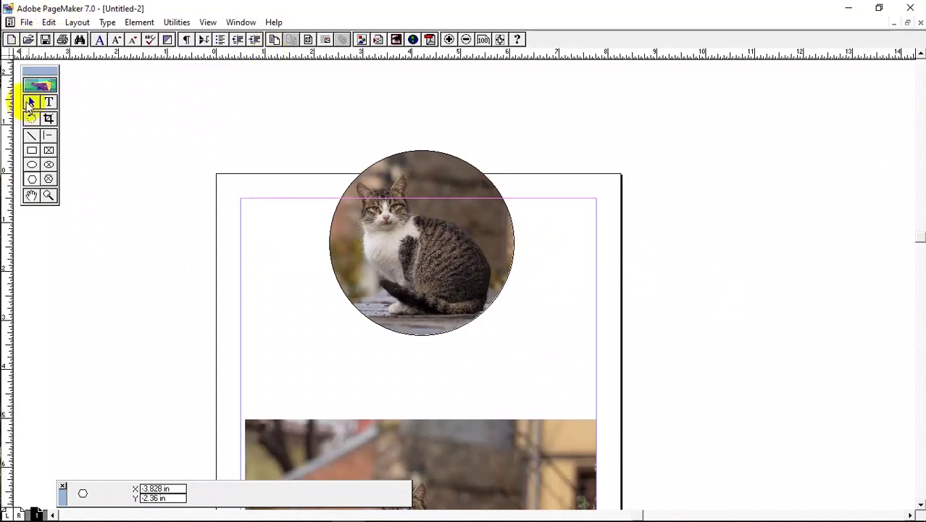
{"action": "scroll", "coordinate": [652, 295], "scroll_direction": "down", "scroll_amount": 3}
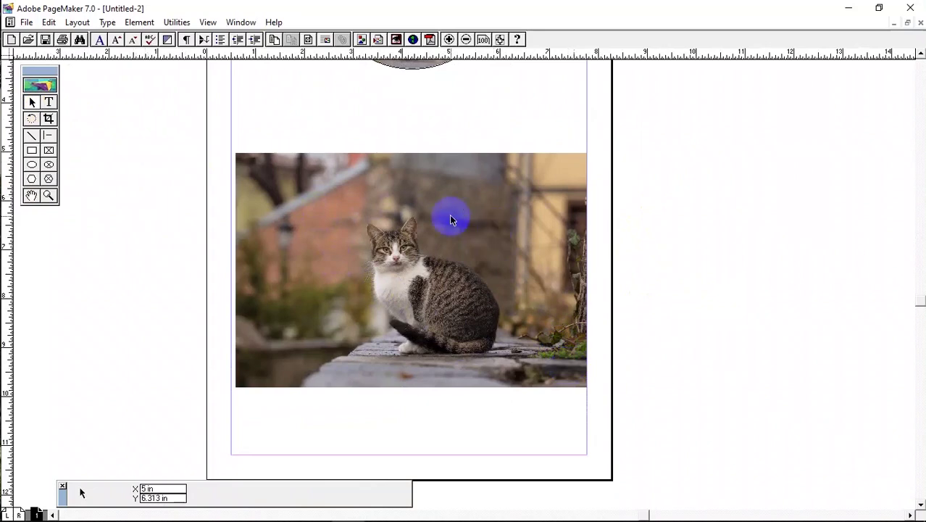
{"action": "scroll", "coordinate": [416, 169], "scroll_direction": "up", "scroll_amount": 2}
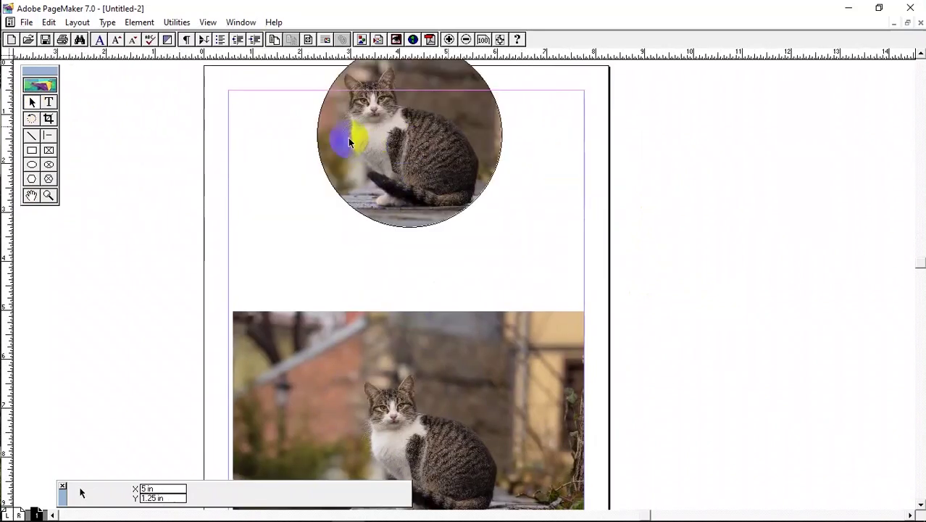
{"action": "left_click", "coordinate": [409, 152]}
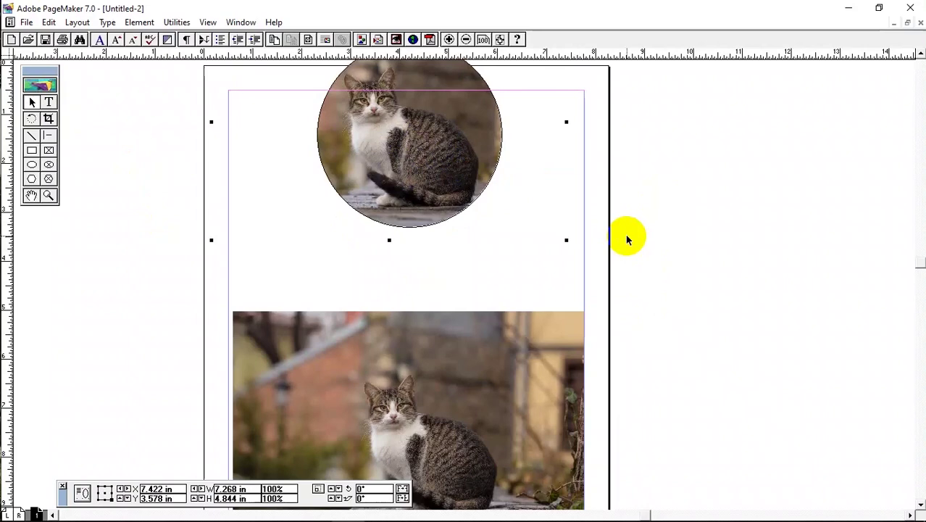
{"action": "left_click", "coordinate": [473, 416]}
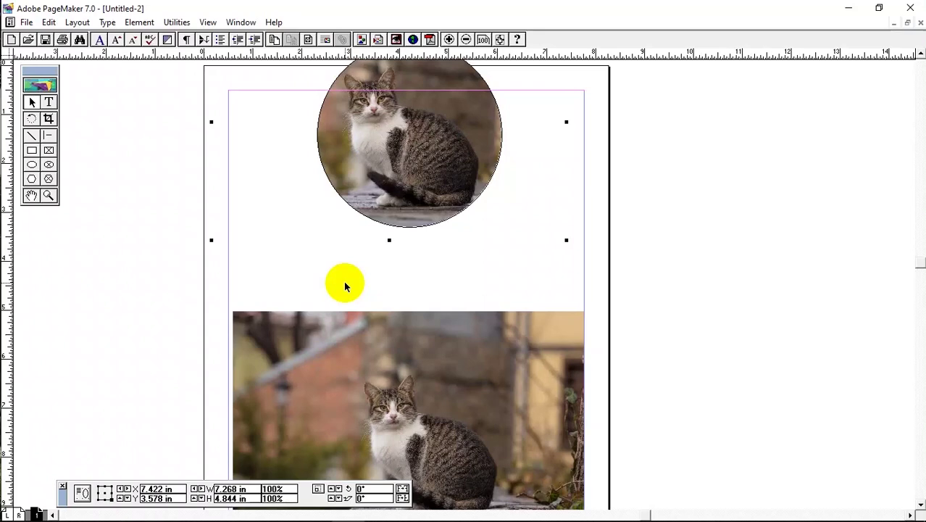
{"action": "left_click", "coordinate": [695, 350]}
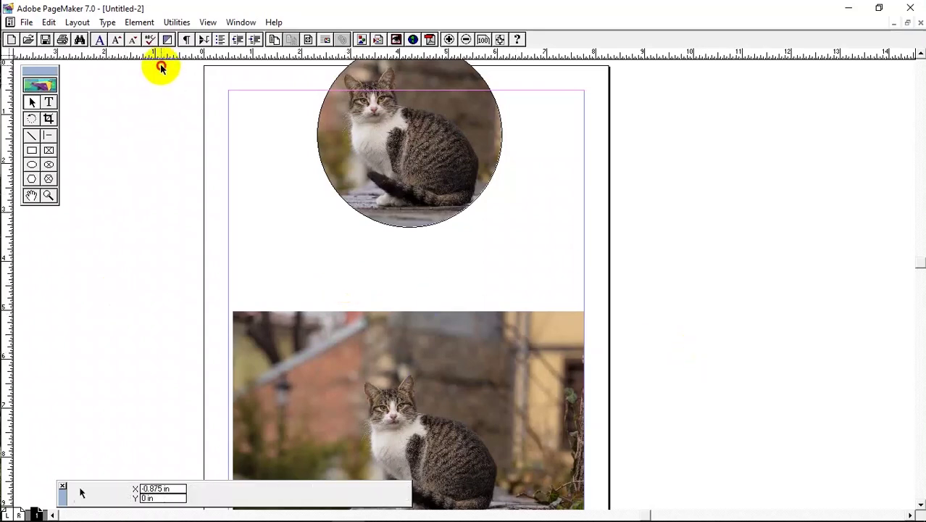
Clear the page by deleting the lower cat picture, the masking circle and the upper cat picture
{"action": "left_click_drag", "start_coordinate": [161, 67], "coordinate": [663, 443]}
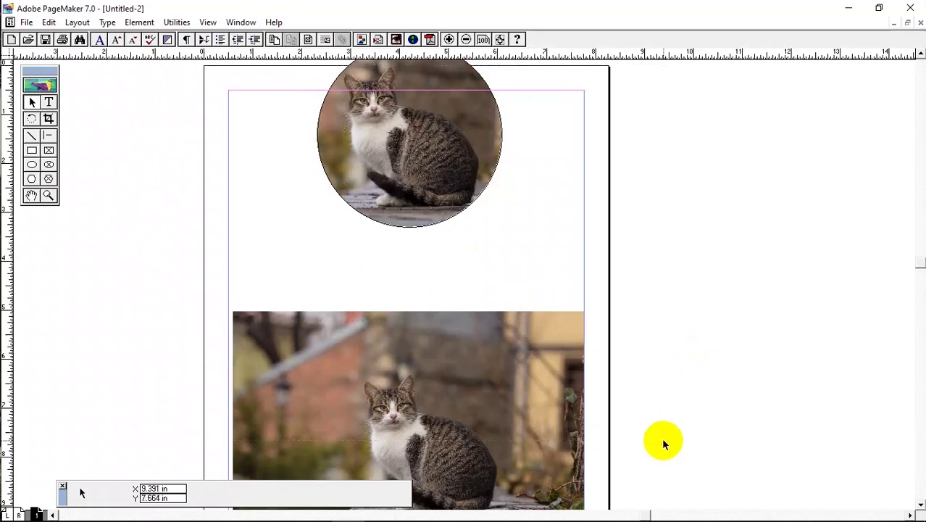
{"action": "left_click", "coordinate": [450, 413]}
{"action": "key", "text": "Delete"}
{"action": "left_click_drag", "start_coordinate": [117, 368], "coordinate": [615, 97]}
{"action": "left_click_drag", "start_coordinate": [176, 119], "coordinate": [696, 382]}
{"action": "key", "text": "Delete"}
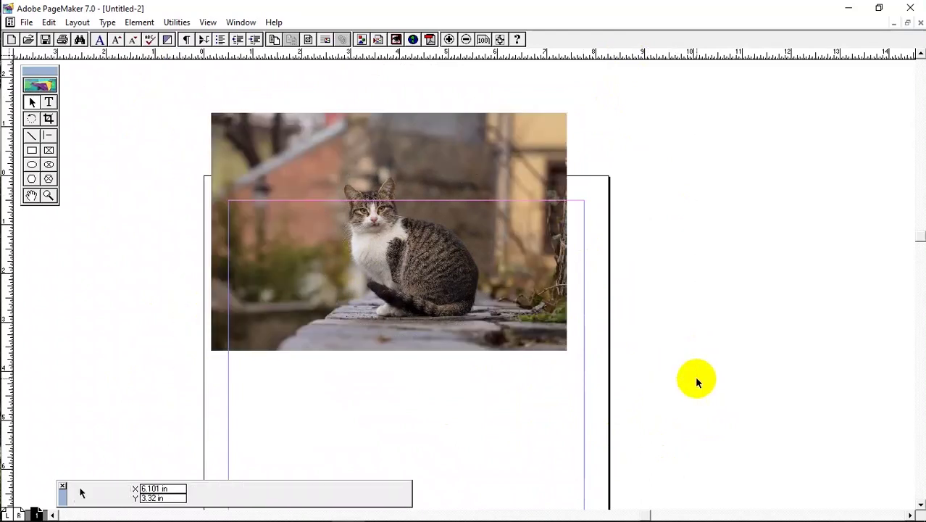
{"action": "left_click", "coordinate": [410, 322]}
{"action": "key", "text": "Delete"}
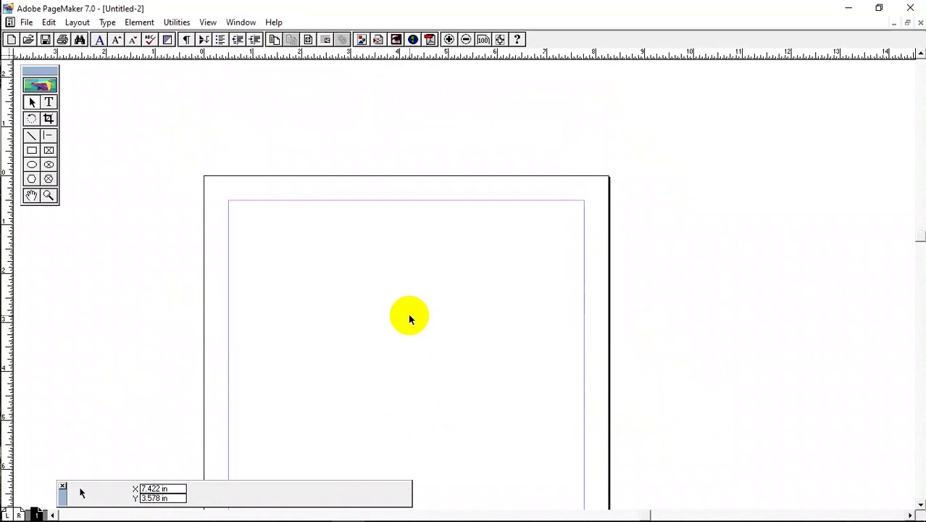
Place License.jpg as an independent graphic, starting just outside the empty page's upper-left corner
{"action": "key", "text": "ctrl+d"}
{"action": "scroll", "coordinate": [73, 89], "scroll_direction": "down", "scroll_amount": 2}
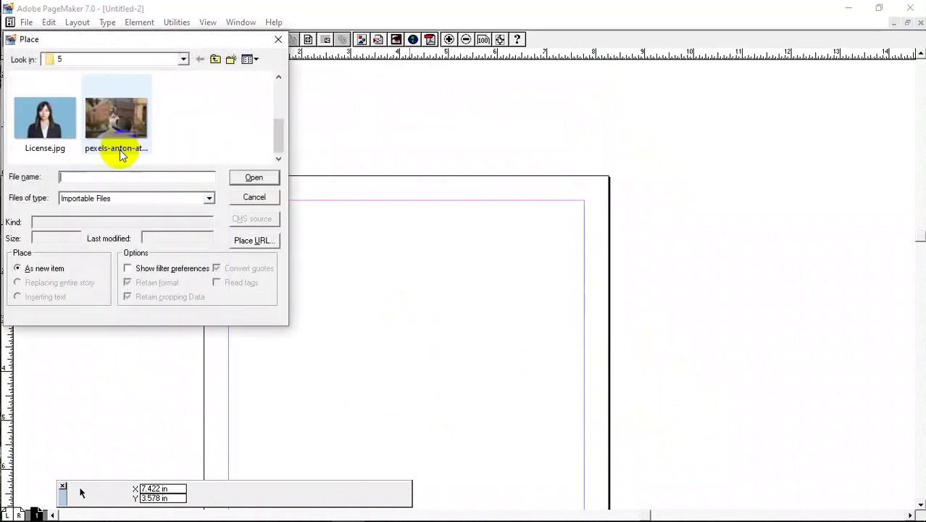
{"action": "left_click", "coordinate": [33, 116]}
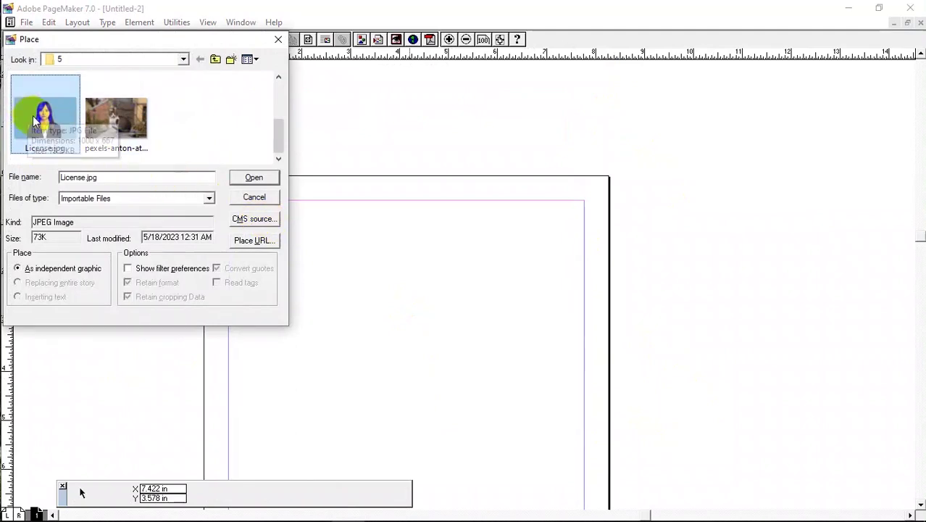
{"action": "left_click", "coordinate": [244, 179]}
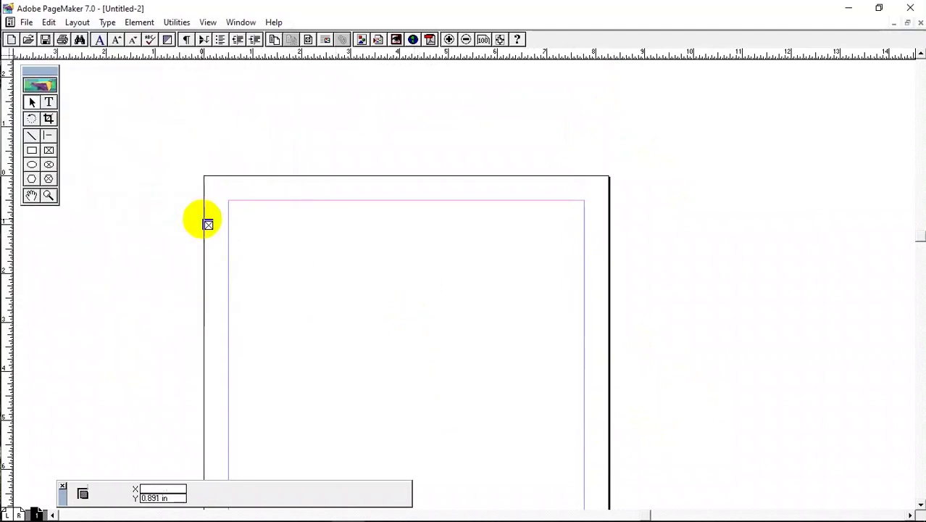
{"action": "left_click", "coordinate": [152, 183]}
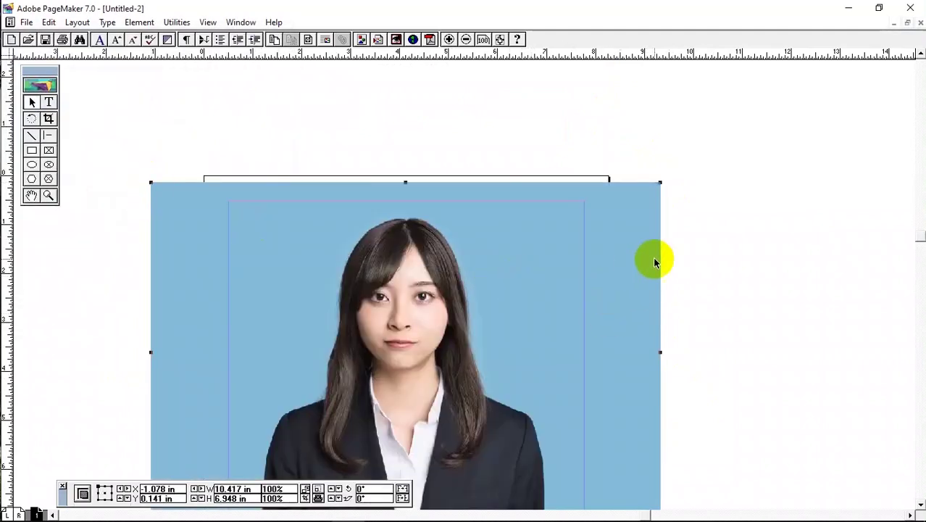
Scale the placed portrait down proportionally to about 4.01 by 2.67 in and position it near the page's upper margin, horizontally centred
{"action": "left_click_drag", "start_coordinate": [659, 186], "coordinate": [500, 289]}
{"action": "left_click_drag", "start_coordinate": [386, 333], "coordinate": [469, 260]}
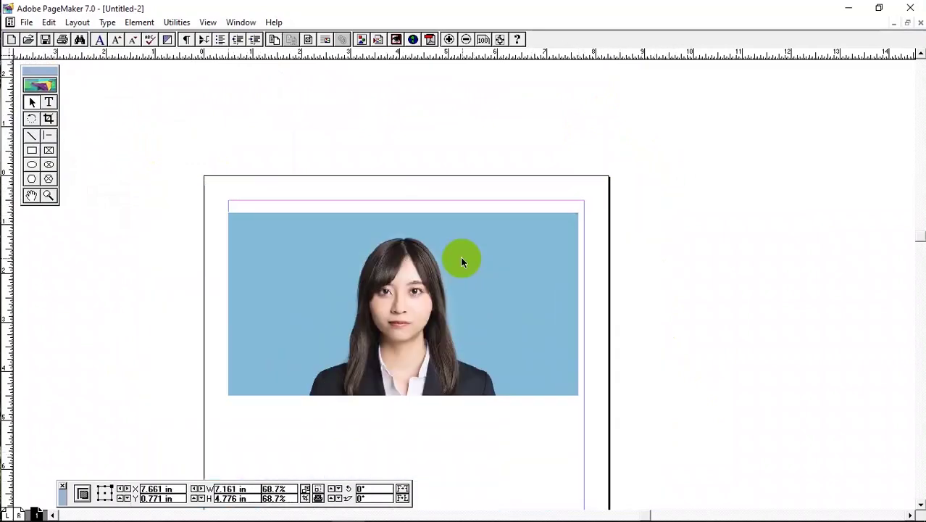
{"action": "left_click_drag", "start_coordinate": [579, 444], "coordinate": [584, 451]}
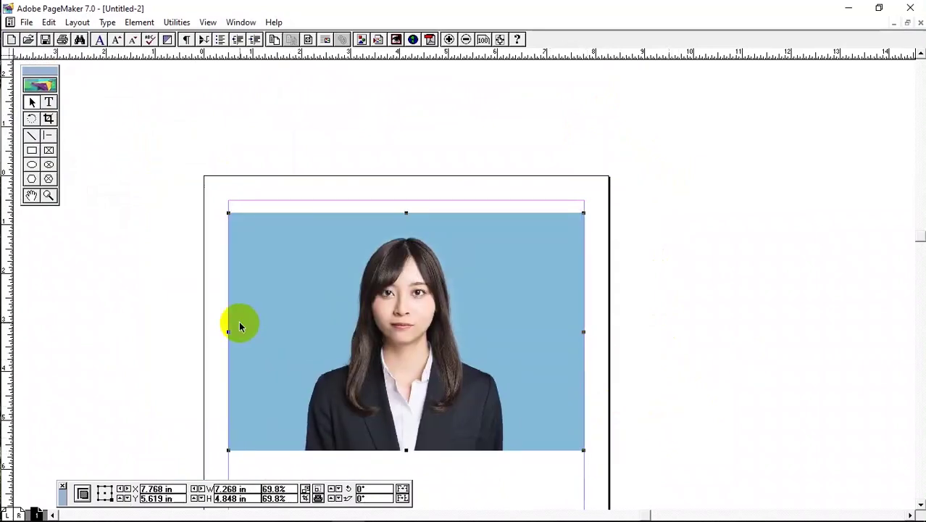
{"action": "left_click_drag", "start_coordinate": [229, 449], "coordinate": [307, 397]}
{"action": "left_click_drag", "start_coordinate": [584, 397], "coordinate": [503, 343]}
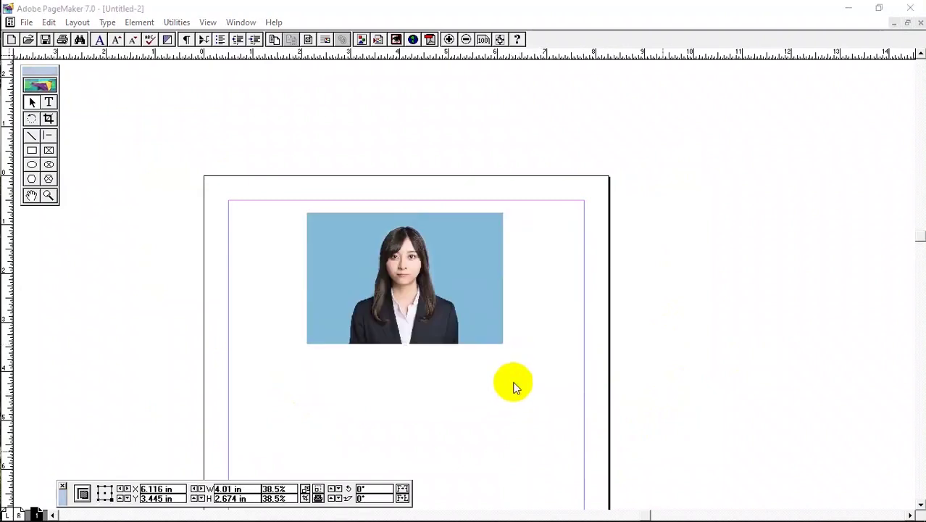
{"action": "left_click", "coordinate": [511, 393]}
Draw an unfilled rectangle about 2.22 in wide and 2.24 in high over the portrait's head and shoulders
{"action": "left_click", "coordinate": [428, 261]}
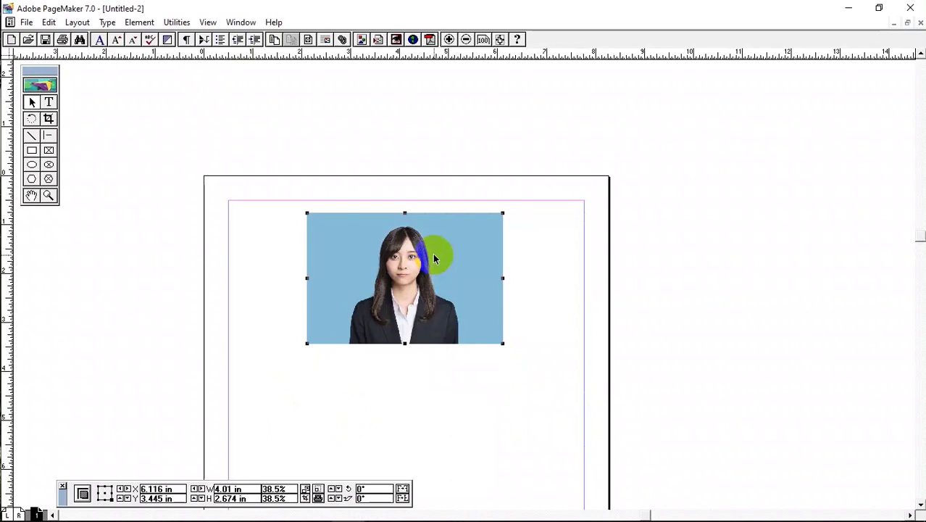
{"action": "key", "text": "ctrl+plus"}
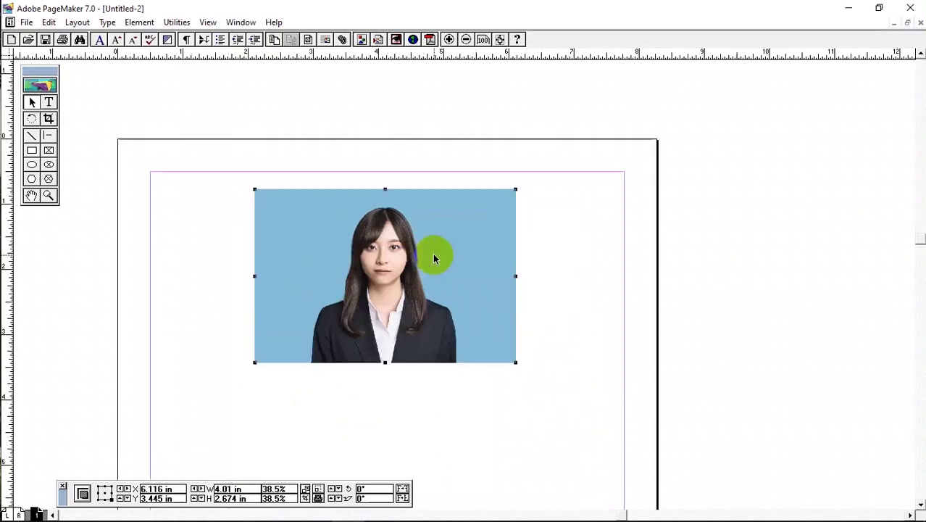
{"action": "left_click", "coordinate": [32, 150]}
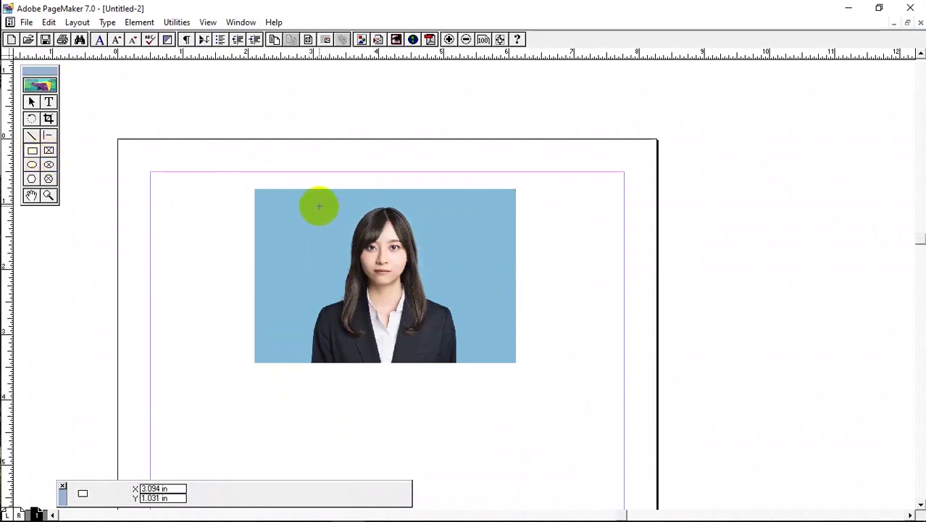
{"action": "left_click_drag", "start_coordinate": [303, 203], "coordinate": [446, 348]}
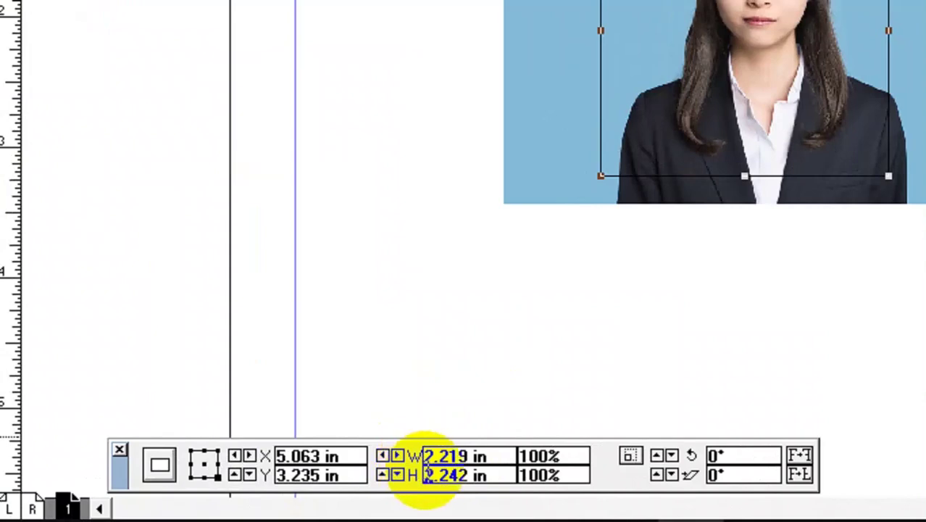
Set the rectangle's width to 1 in and enter 1 in for its height
{"action": "left_click", "coordinate": [467, 455]}
{"action": "key", "text": "BackSpace"}
{"action": "key", "text": "BackSpace"}
{"action": "key", "text": "BackSpace"}
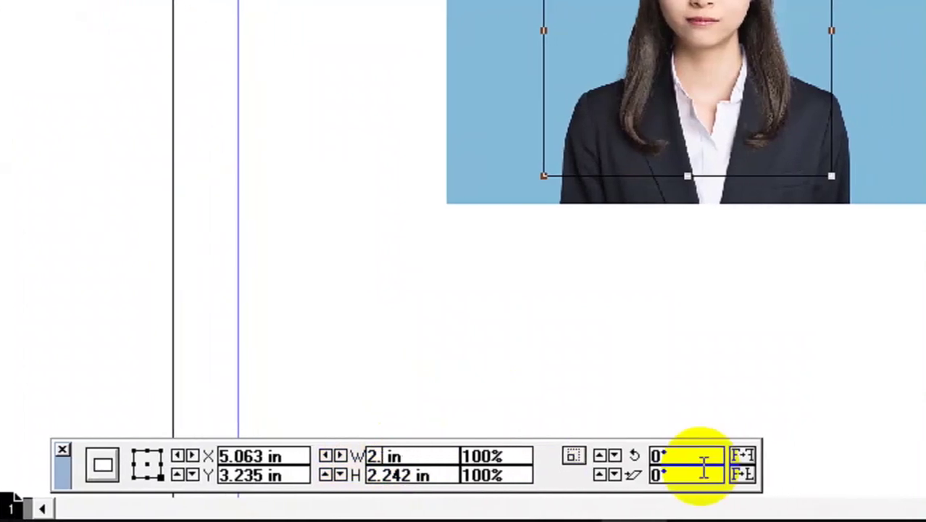
{"action": "key", "text": "BackSpace"}
{"action": "key", "text": "BackSpace"}
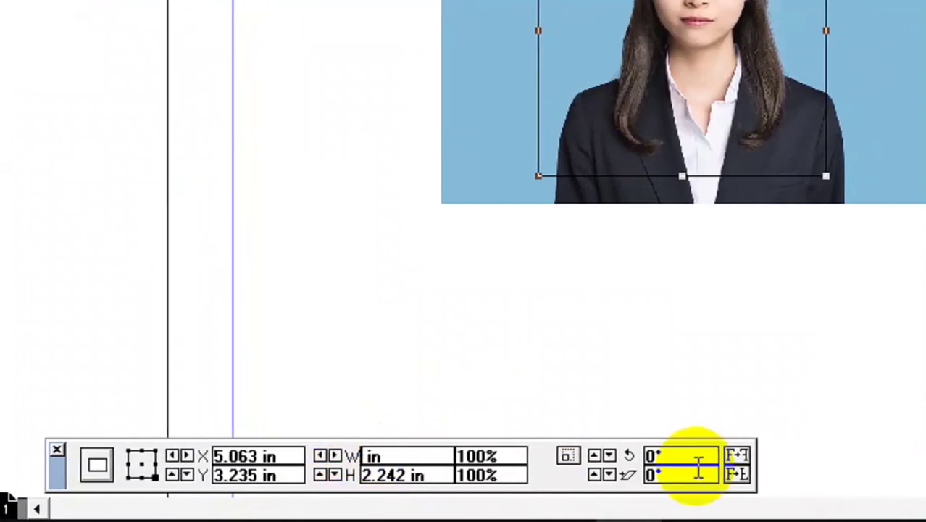
{"action": "type", "text": "1"}
{"action": "key", "text": "Tab"}
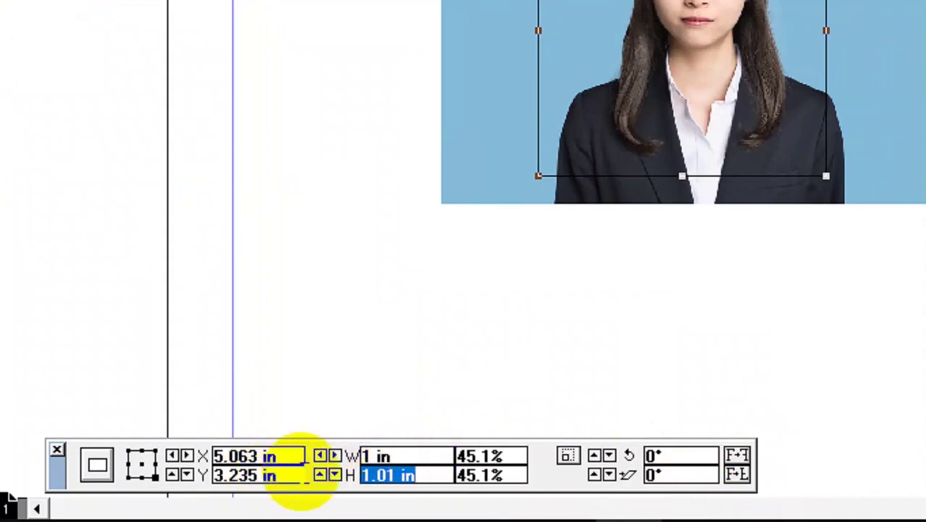
{"action": "left_click", "coordinate": [407, 473]}
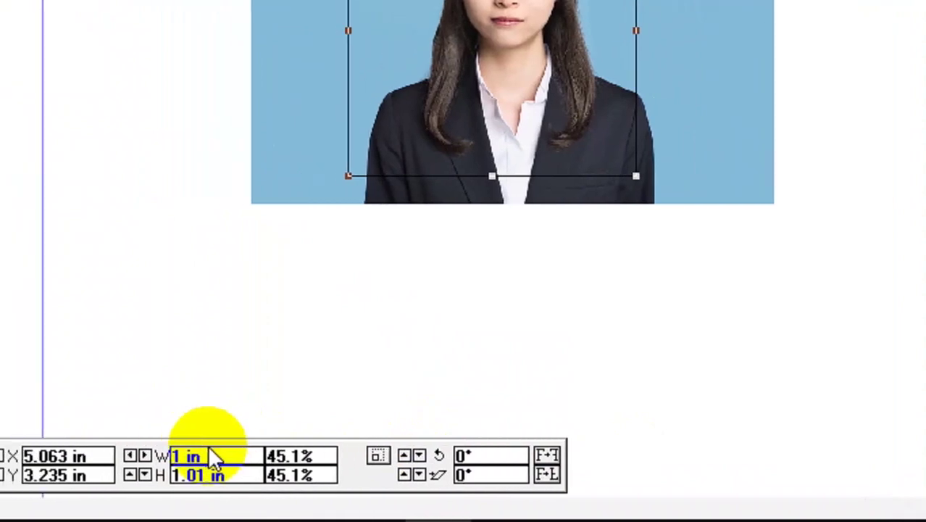
{"action": "double_click", "coordinate": [230, 475]}
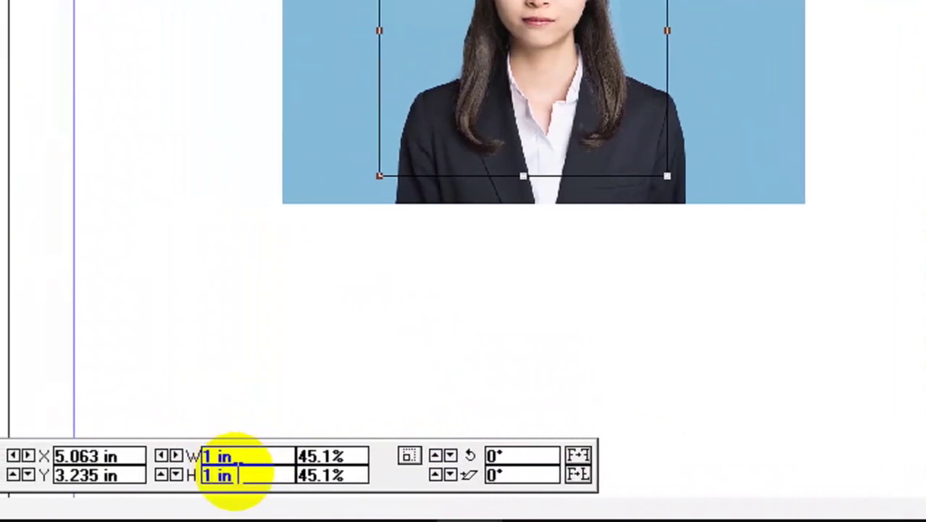
{"action": "type", "text": "1"}
{"action": "key", "text": "Return"}
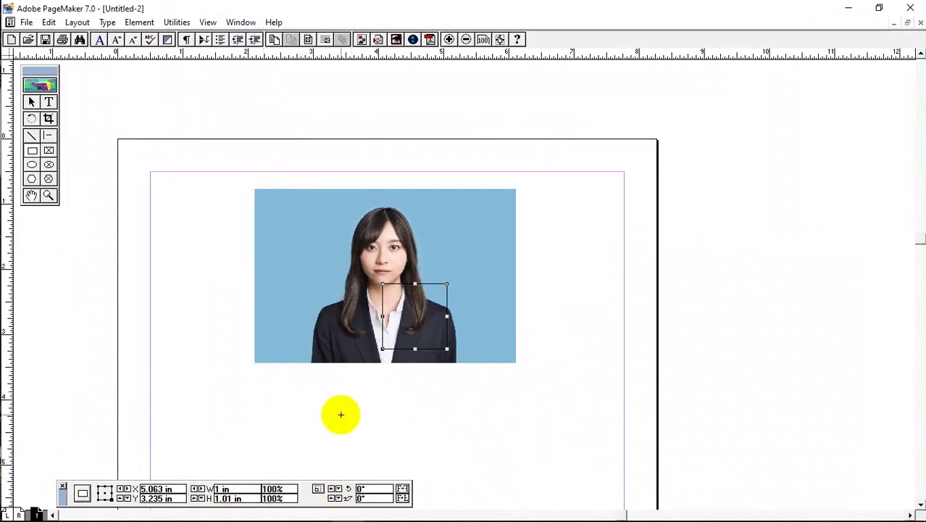
Move the small rectangle up over the portrait's face, with its upper edge just above the hair
{"action": "left_click", "coordinate": [49, 118]}
{"action": "left_click", "coordinate": [415, 348]}
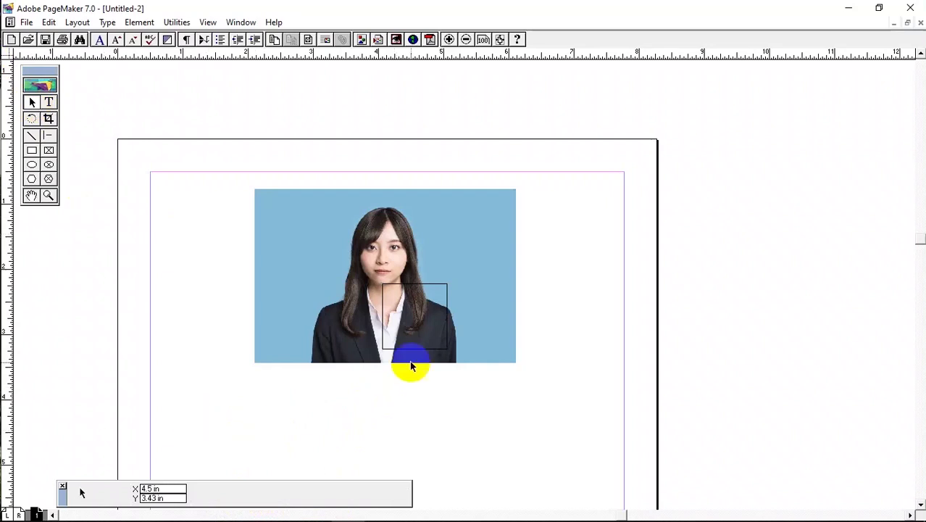
{"action": "key", "text": "ctrl+plus"}
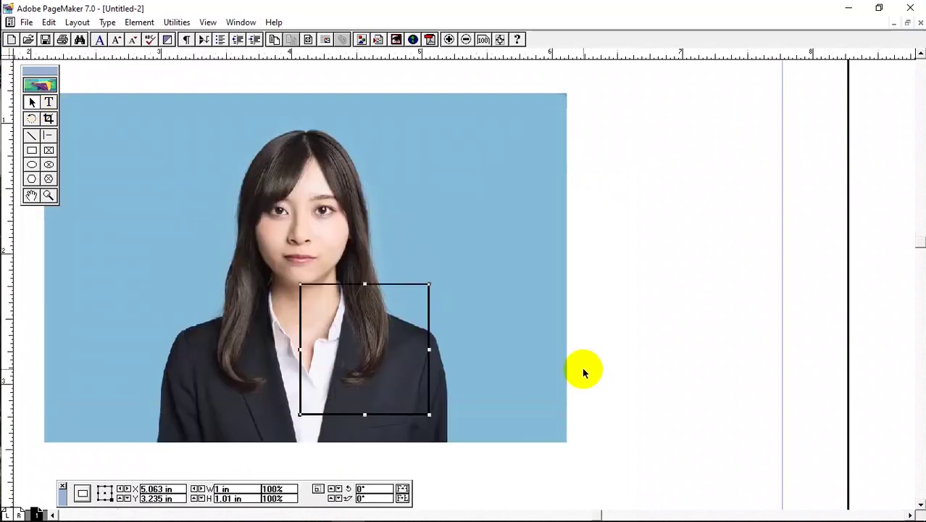
{"action": "left_click_drag", "start_coordinate": [350, 290], "coordinate": [276, 119]}
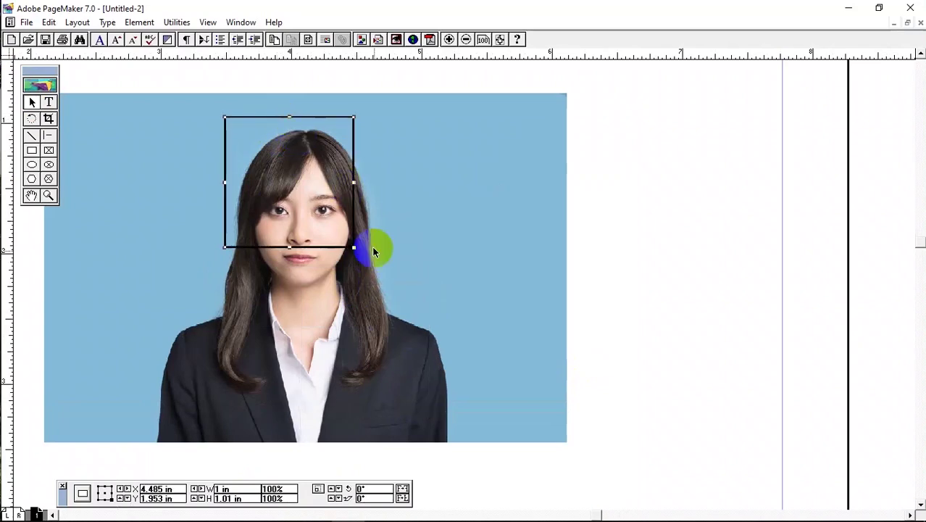
Scale the portrait down proportionally to about 2.03 by 1.35 in and move it so the head and shoulders sit behind the rectangle
{"action": "left_click", "coordinate": [476, 337]}
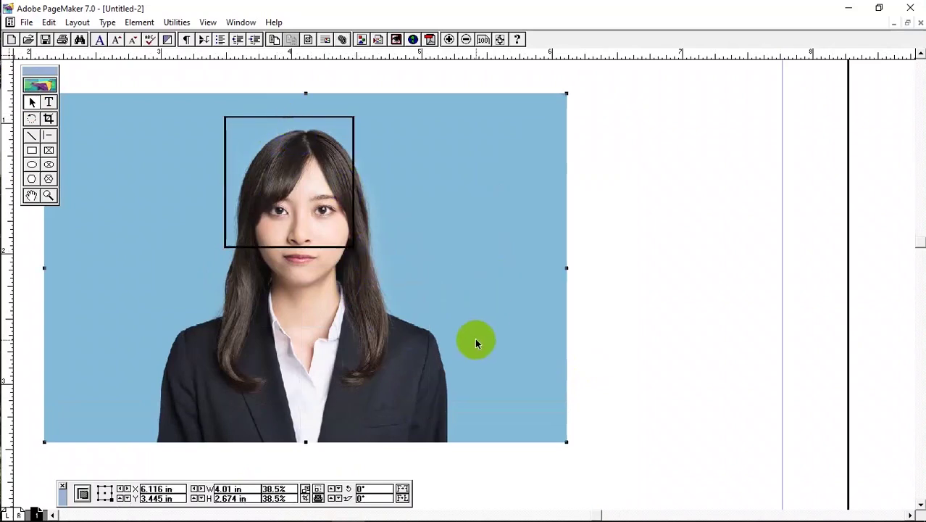
{"action": "key", "text": "ctrl+1"}
{"action": "left_click_drag", "start_coordinate": [255, 364], "coordinate": [341, 289]}
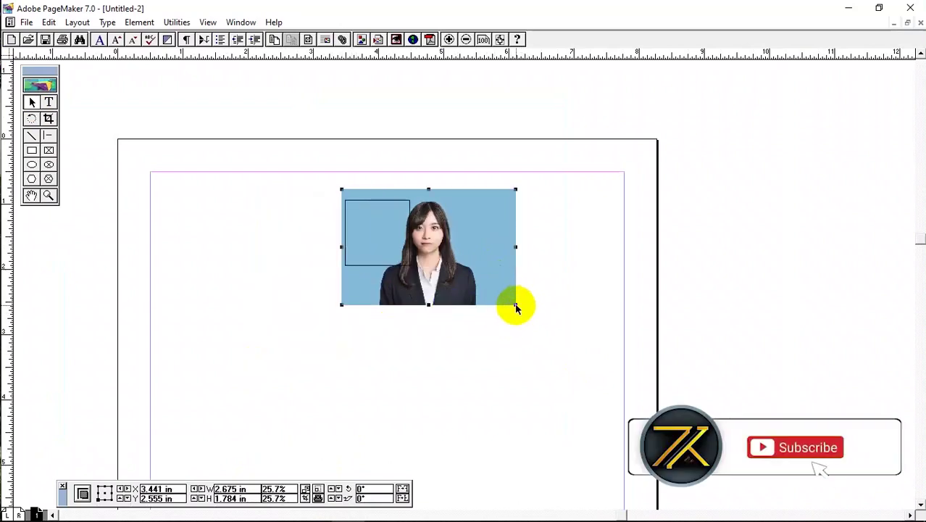
{"action": "left_click_drag", "start_coordinate": [515, 305], "coordinate": [473, 276]}
{"action": "left_click_drag", "start_coordinate": [431, 237], "coordinate": [395, 240]}
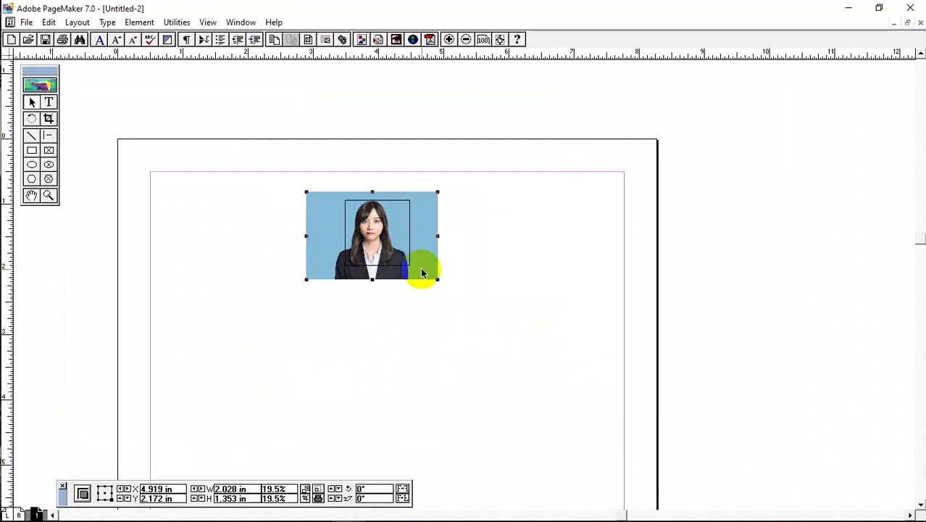
Fine-tune the portrait to about 2 by 1.33 in and shift it so the head is centred inside the rectangle
{"action": "key", "text": "ctrl+4"}
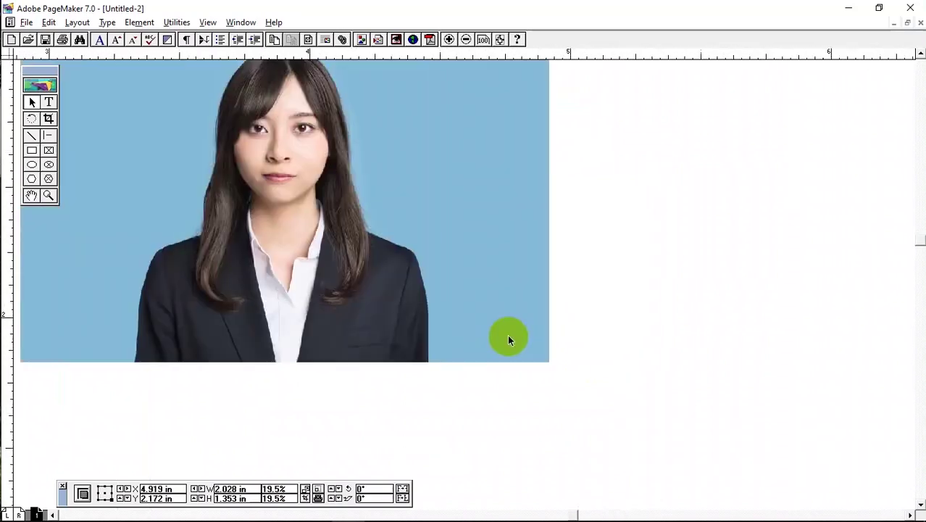
{"action": "left_click_drag", "start_coordinate": [391, 239], "coordinate": [427, 254]}
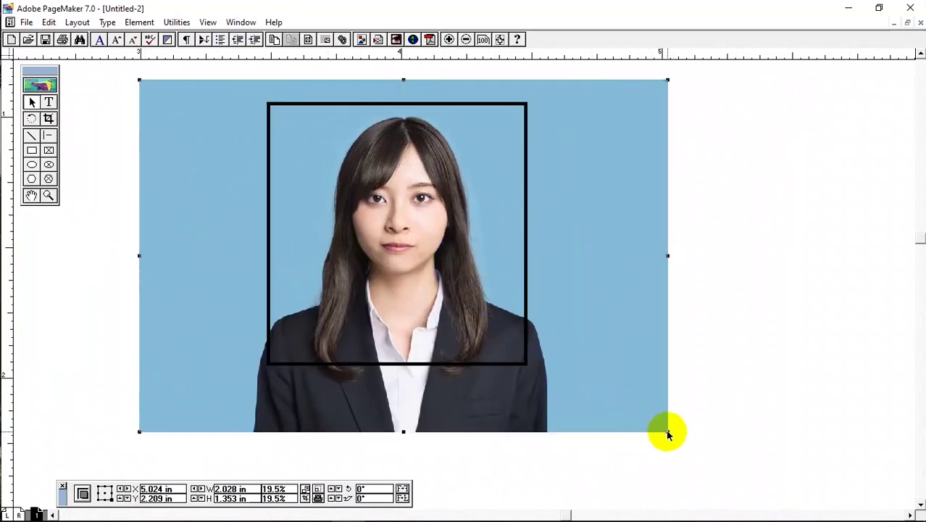
{"action": "left_click_drag", "start_coordinate": [668, 434], "coordinate": [660, 427]}
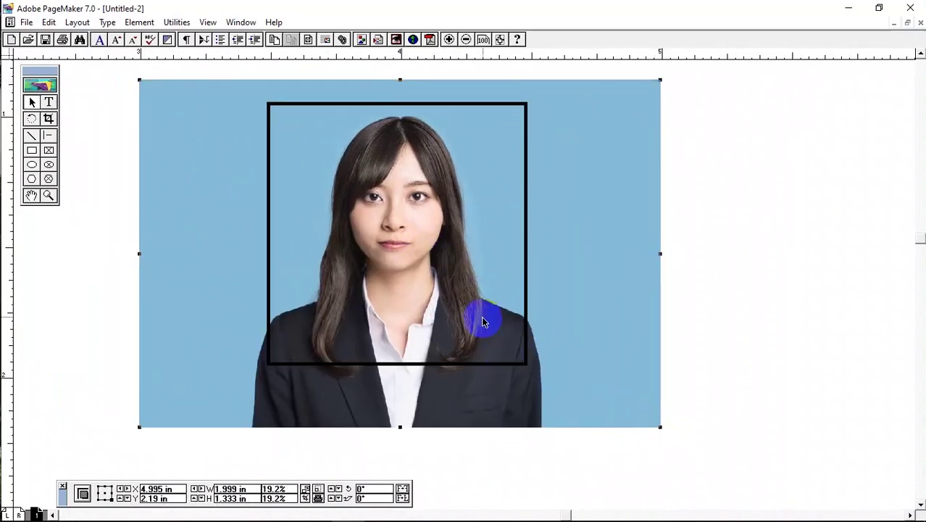
{"action": "left_click_drag", "start_coordinate": [476, 308], "coordinate": [469, 307]}
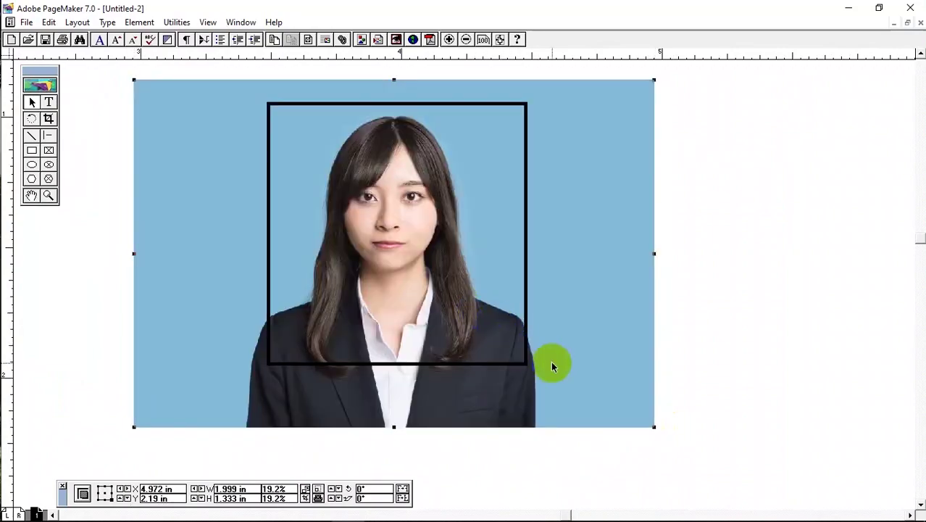
{"action": "left_click", "coordinate": [404, 128]}
{"action": "left_click", "coordinate": [398, 116]}
{"action": "left_click", "coordinate": [380, 212]}
Select the rectangle together with the portrait and mask the portrait to the rectangle
{"action": "left_click", "coordinate": [747, 249]}
{"action": "key", "text": "ctrl+minus"}
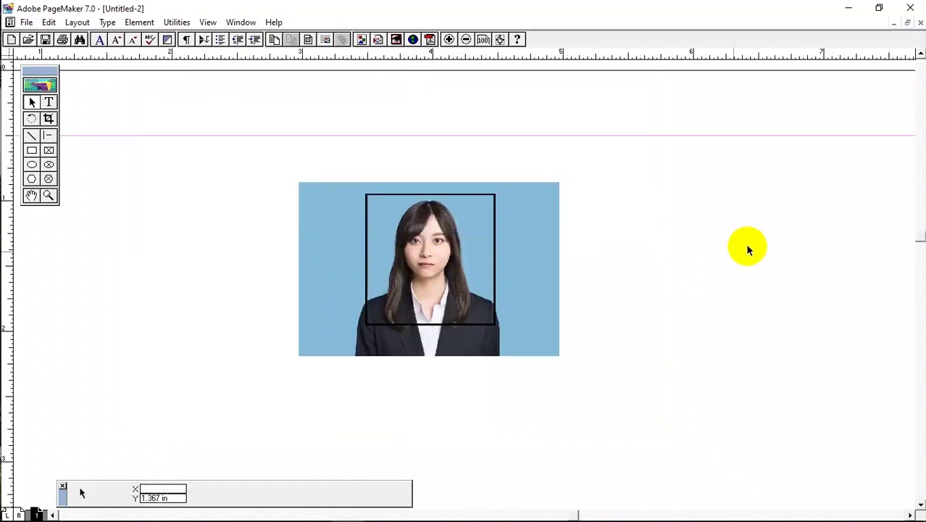
{"action": "left_click_drag", "start_coordinate": [196, 149], "coordinate": [736, 405]}
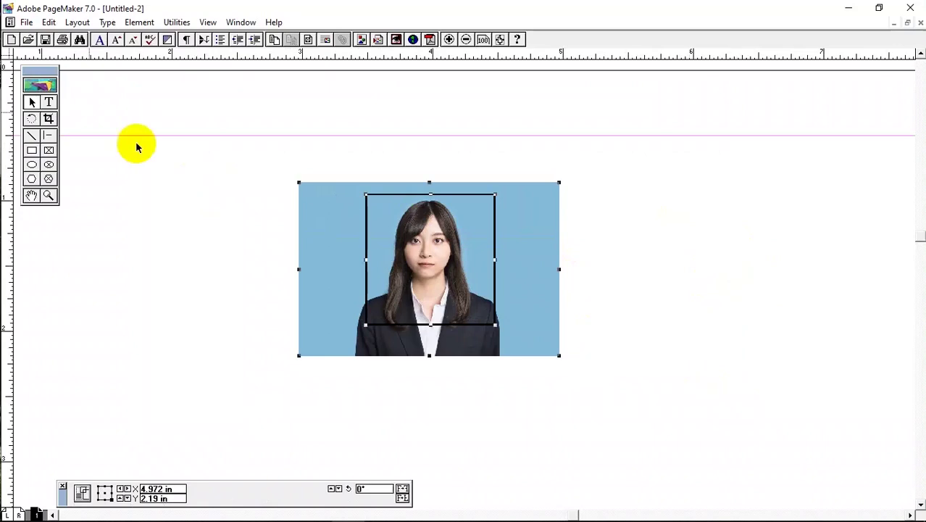
{"action": "left_click", "coordinate": [138, 21]}
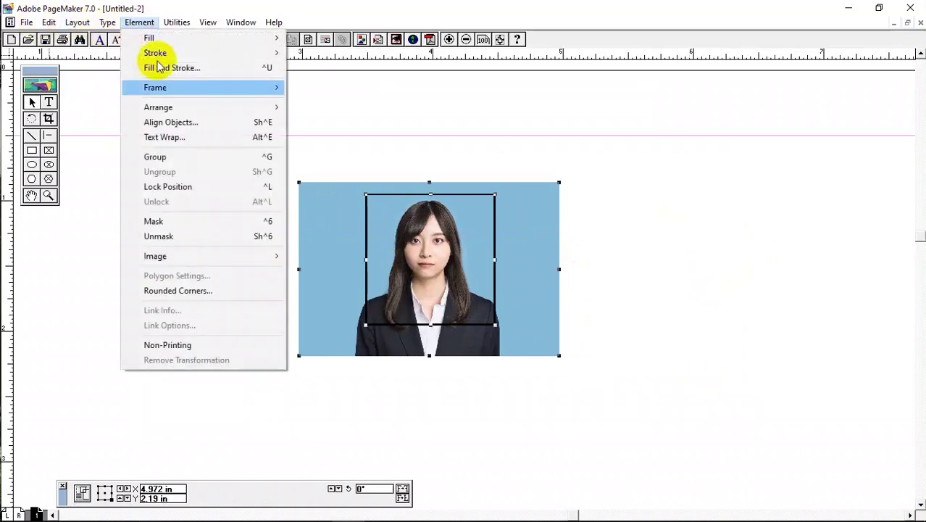
{"action": "left_click", "coordinate": [172, 221]}
{"action": "left_click", "coordinate": [774, 359]}
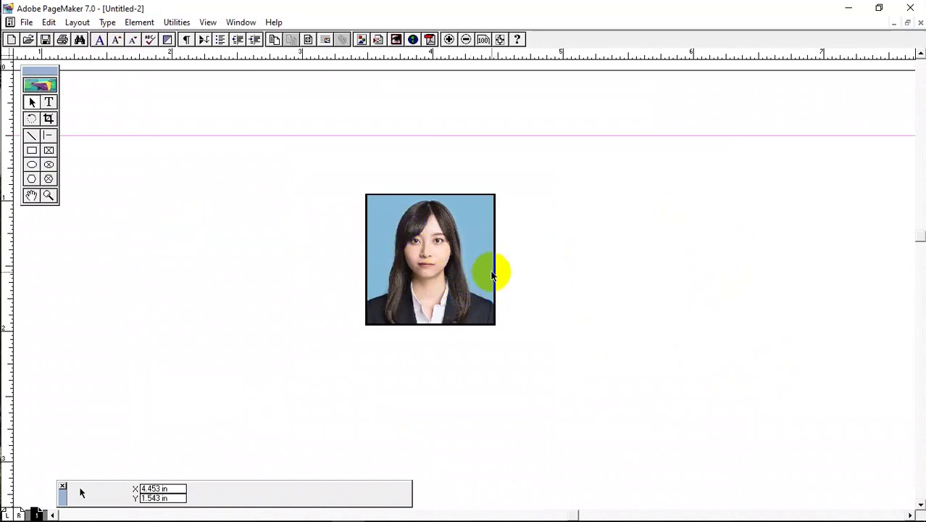
Remove the masking rectangle's outline by setting its stroke to None
{"action": "left_click", "coordinate": [461, 270]}
{"action": "scroll", "coordinate": [478, 269], "scroll_direction": "down", "scroll_amount": 2}
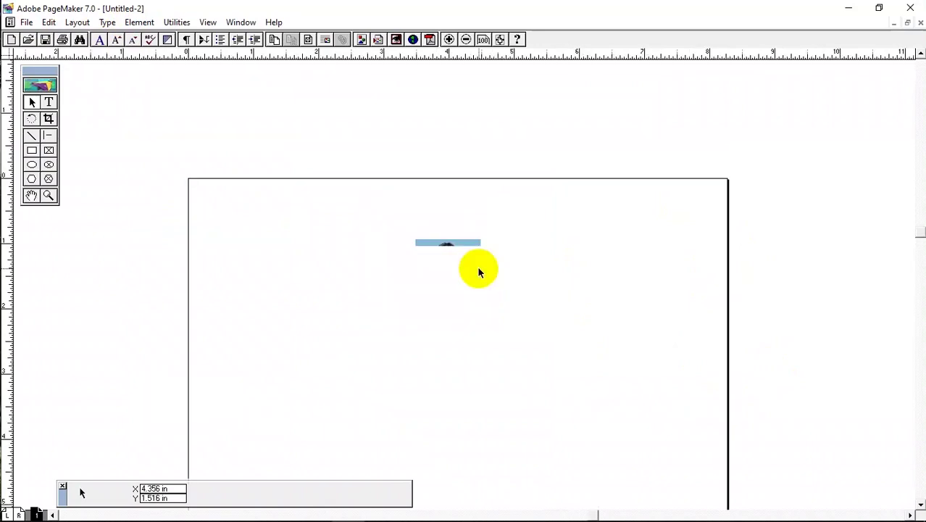
{"action": "scroll", "coordinate": [478, 269], "scroll_direction": "up", "scroll_amount": 3}
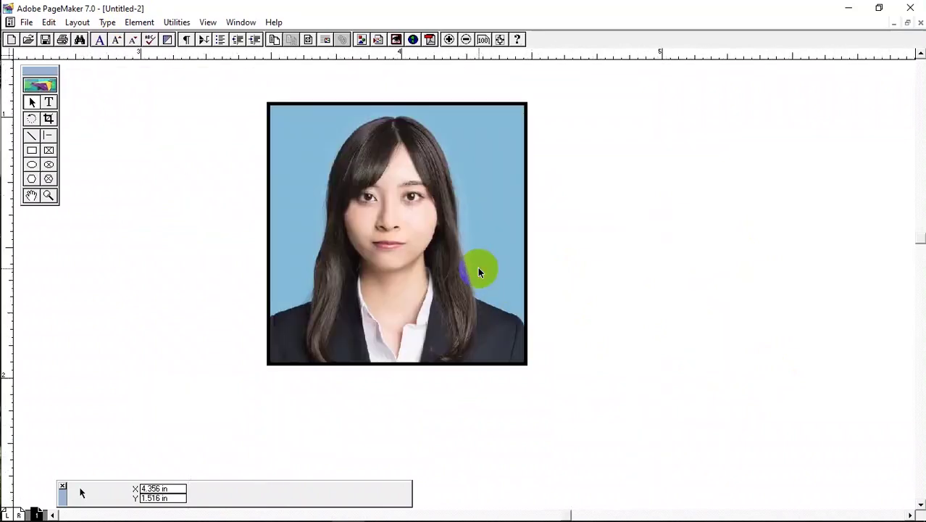
{"action": "left_click", "coordinate": [446, 106]}
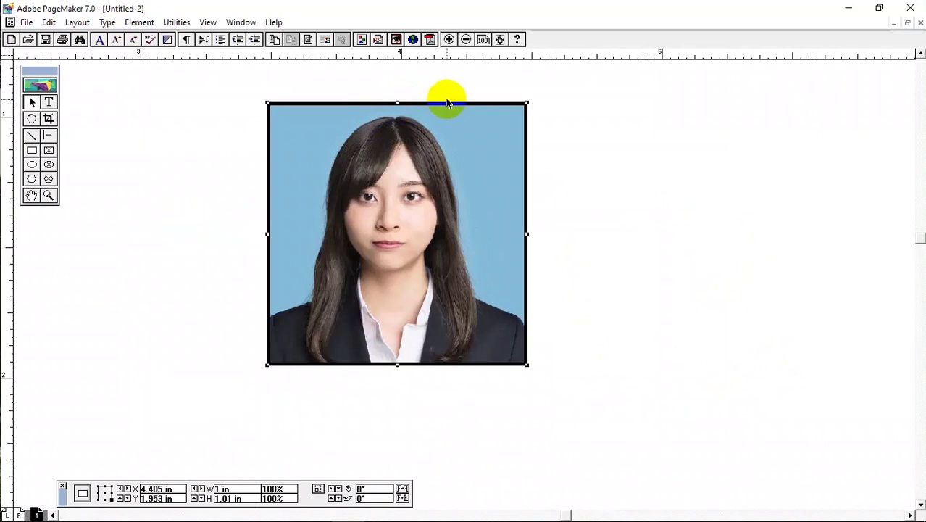
{"action": "right_click", "coordinate": [443, 104]}
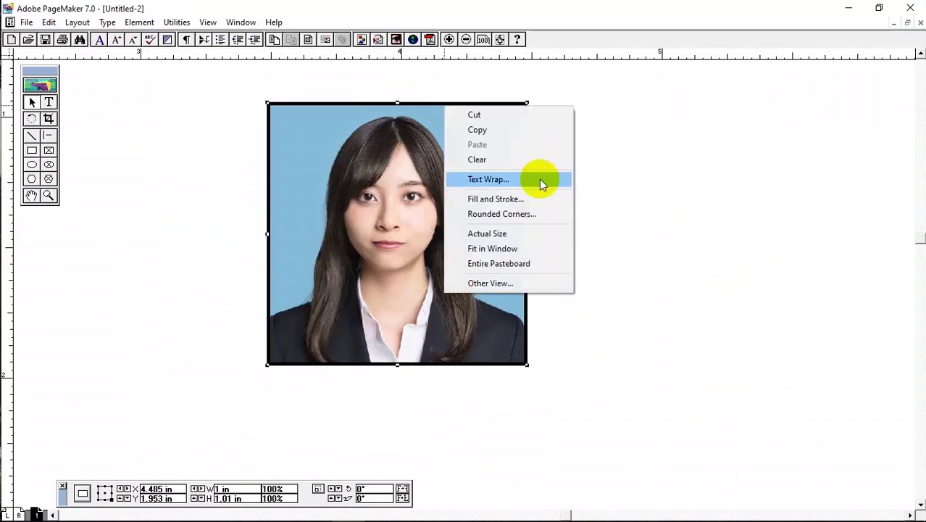
{"action": "left_click", "coordinate": [508, 201]}
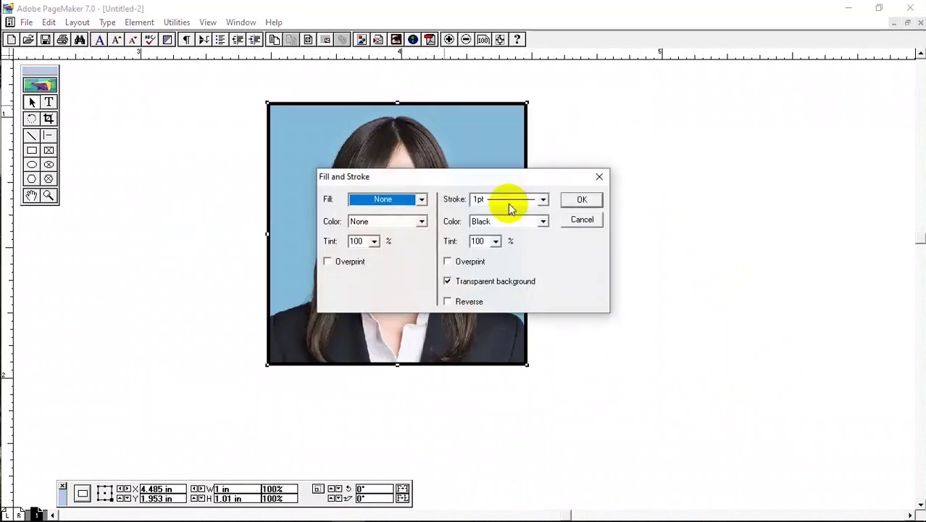
{"action": "left_click_drag", "start_coordinate": [508, 180], "coordinate": [719, 221]}
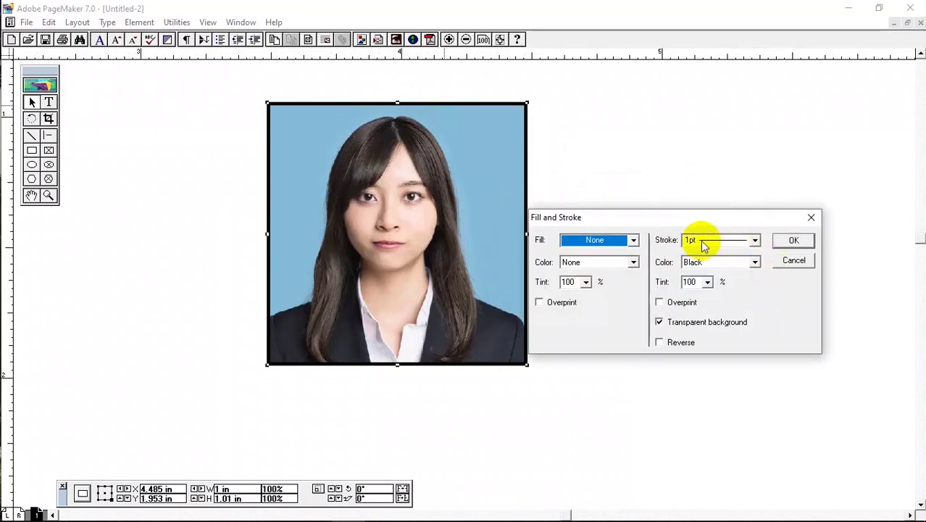
{"action": "left_click", "coordinate": [755, 240]}
{"action": "scroll", "coordinate": [728, 265], "scroll_direction": "up", "scroll_amount": 2}
{"action": "left_click", "coordinate": [693, 265]}
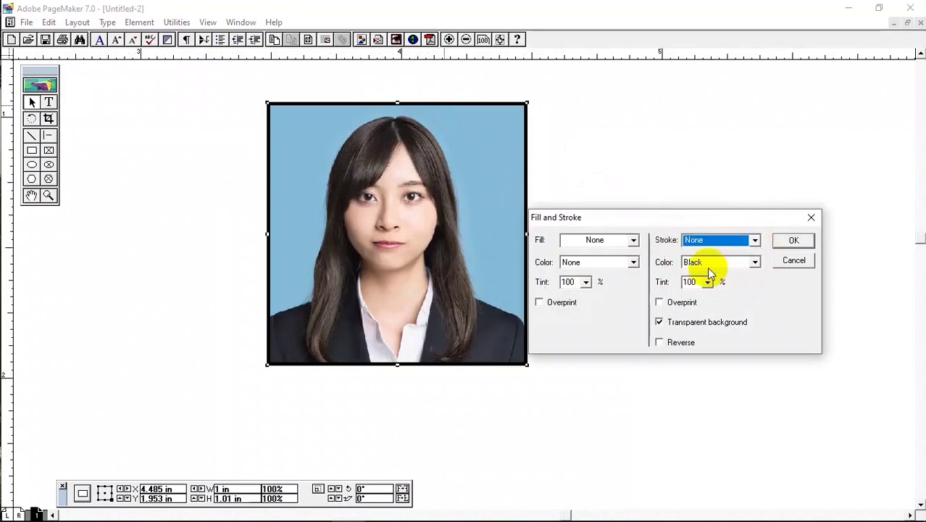
{"action": "left_click", "coordinate": [794, 242]}
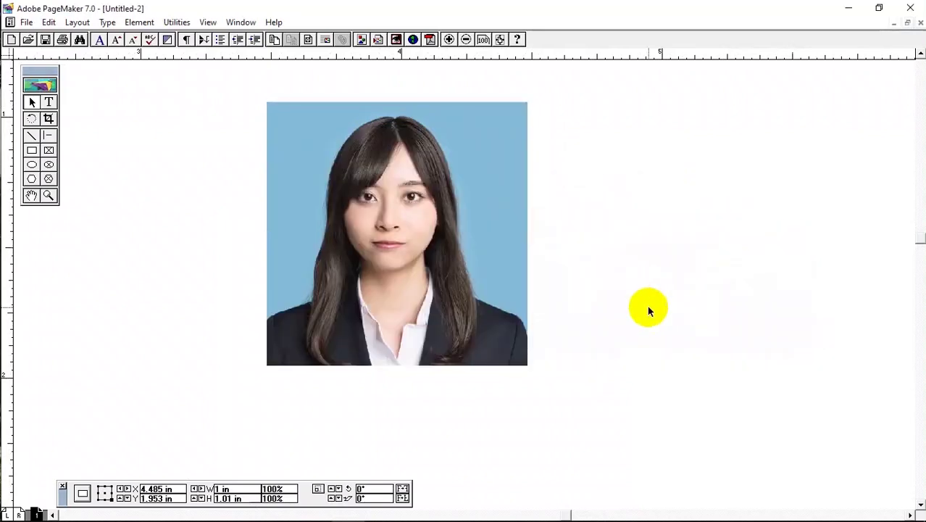
Try to move only the masked portrait up and to the right, away from its rectangle, and undo the move
{"action": "left_click", "coordinate": [494, 233]}
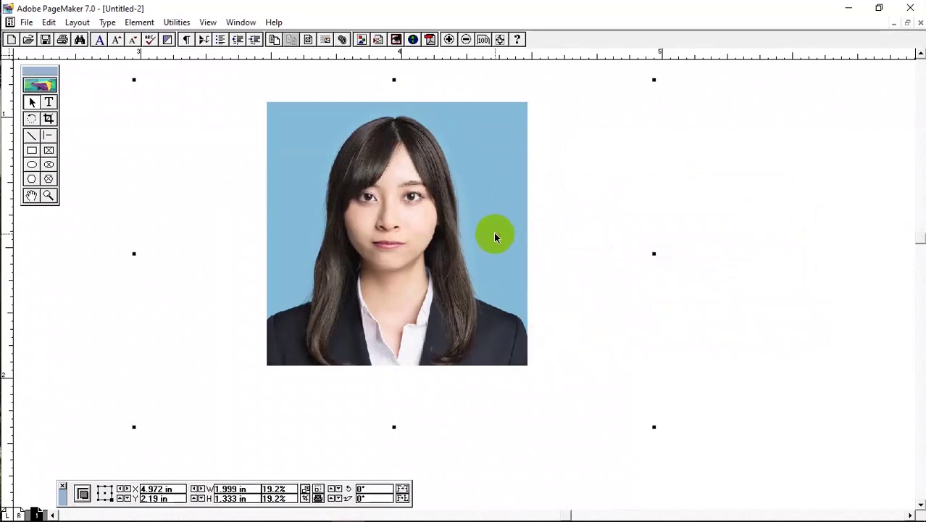
{"action": "key", "text": "ctrl+minus"}
{"action": "left_click", "coordinate": [628, 317]}
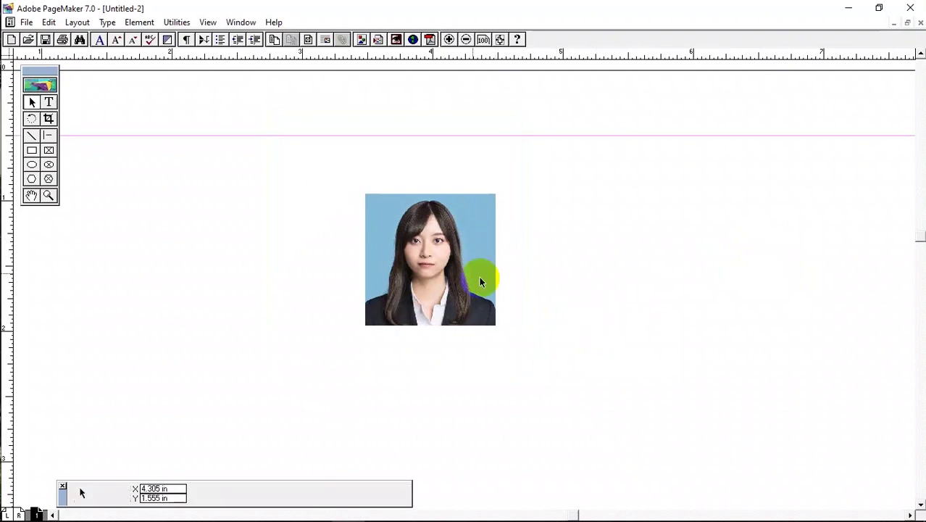
{"action": "left_click", "coordinate": [440, 255]}
{"action": "left_click_drag", "start_coordinate": [440, 255], "coordinate": [594, 156]}
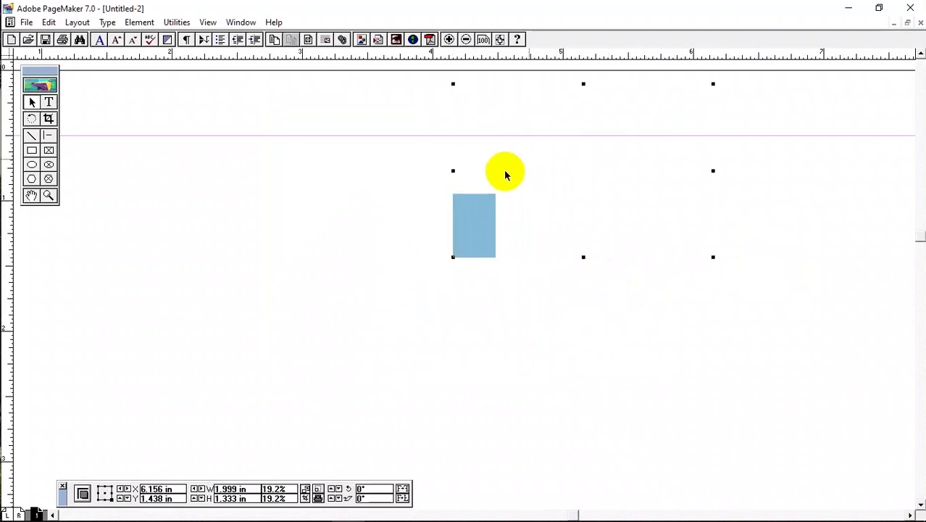
{"action": "key", "text": "ctrl+z"}
{"action": "left_click", "coordinate": [587, 300]}
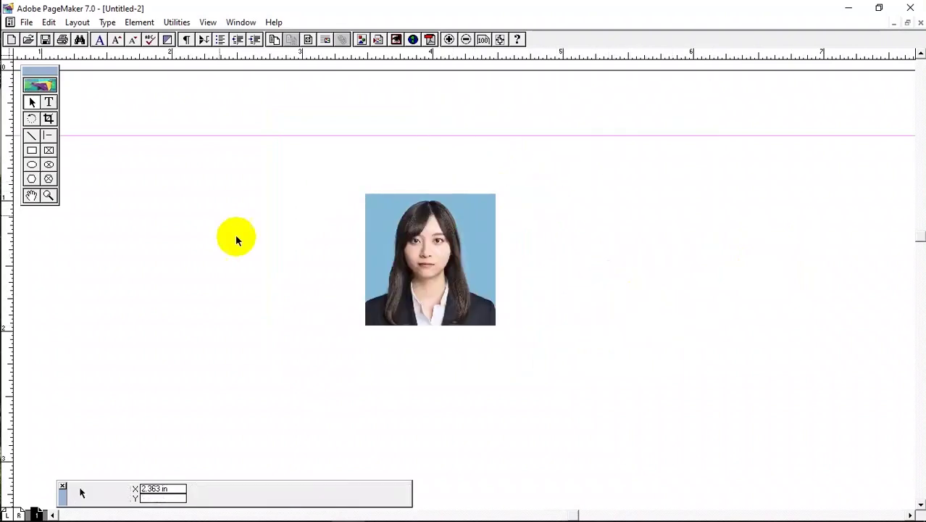
Group the portrait with its masking rectangle and move the group so its lower-right corner sits at about X 3.74, Y 2.06 in
{"action": "left_click_drag", "start_coordinate": [174, 114], "coordinate": [656, 447]}
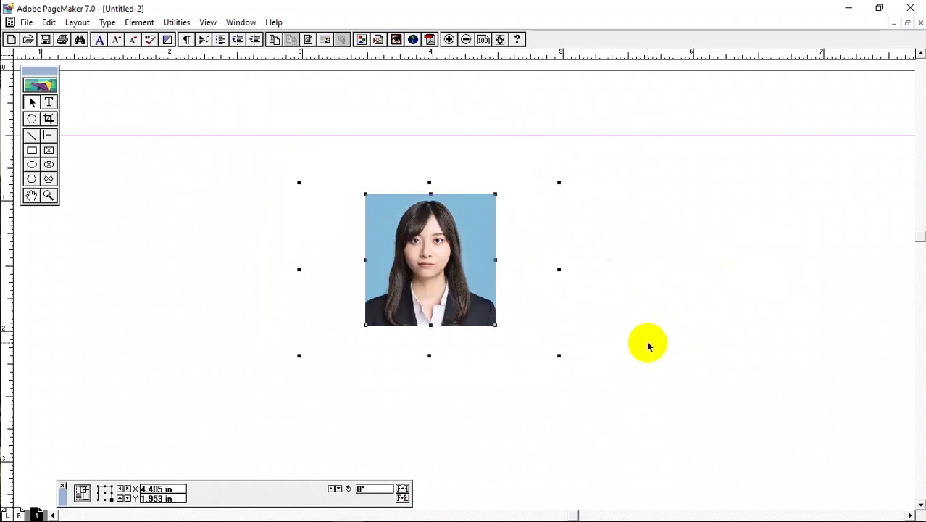
{"action": "left_click_drag", "start_coordinate": [382, 253], "coordinate": [585, 328]}
{"action": "left_click_drag", "start_coordinate": [575, 287], "coordinate": [356, 244]}
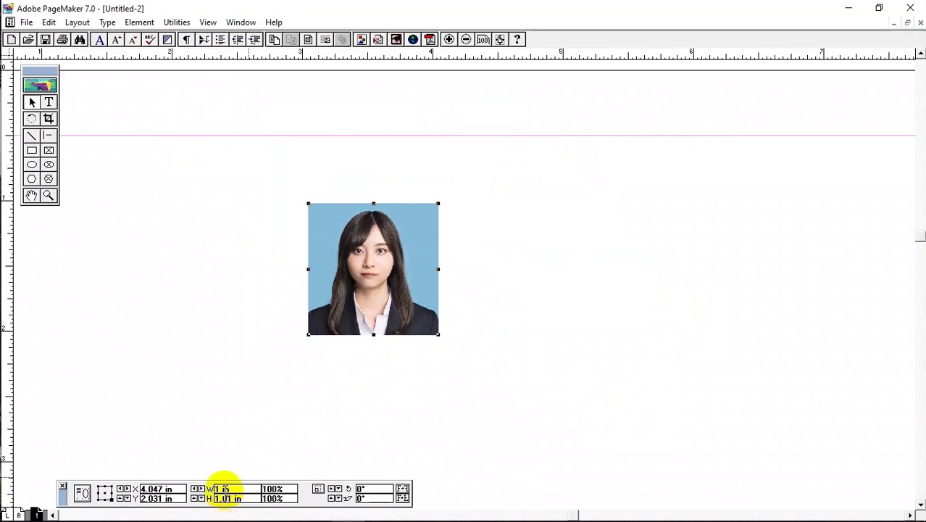
{"action": "left_click_drag", "start_coordinate": [216, 498], "coordinate": [237, 497]}
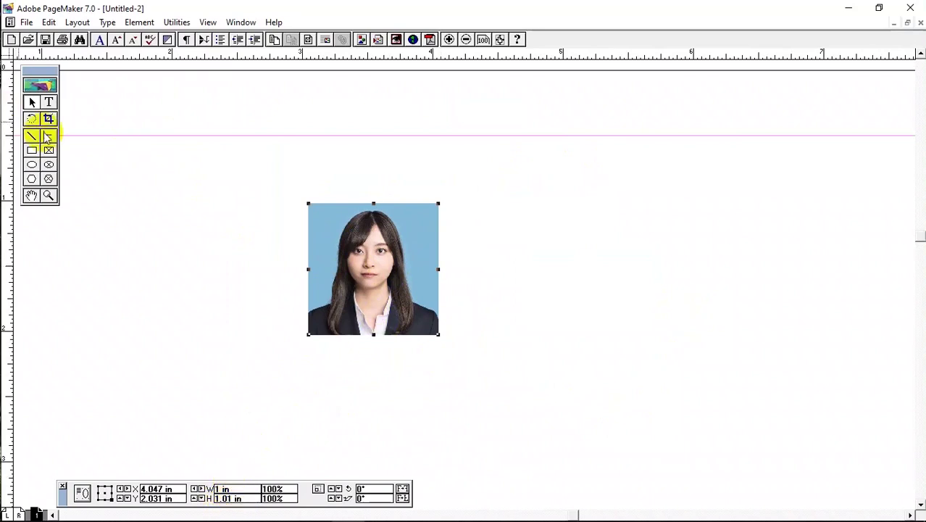
{"action": "left_click", "coordinate": [33, 105]}
{"action": "left_click", "coordinate": [381, 290]}
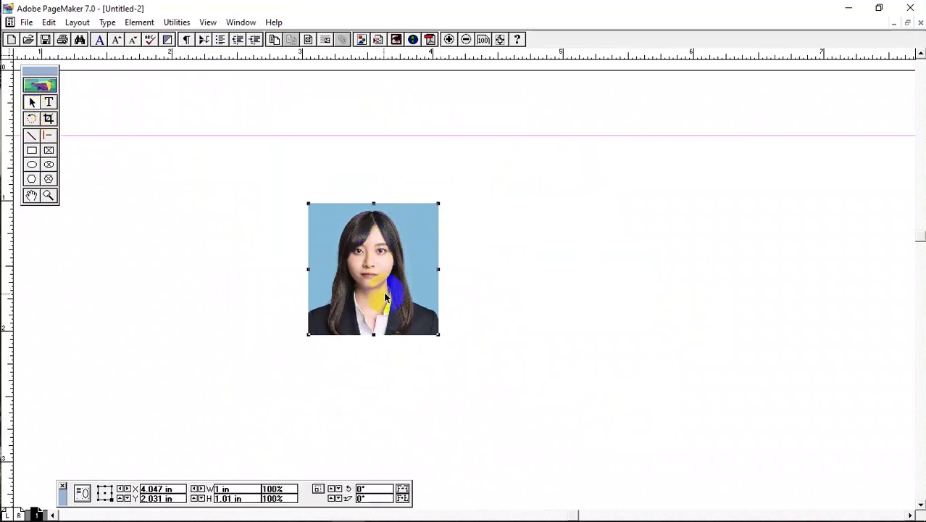
{"action": "mouse_move", "coordinate": [352, 288]}
{"action": "left_mouse_down"}
{"action": "mouse_move", "coordinate": [409, 240]}
{"action": "mouse_move", "coordinate": [513, 228]}
{"action": "mouse_move", "coordinate": [345, 305]}
{"action": "left_mouse_up"}
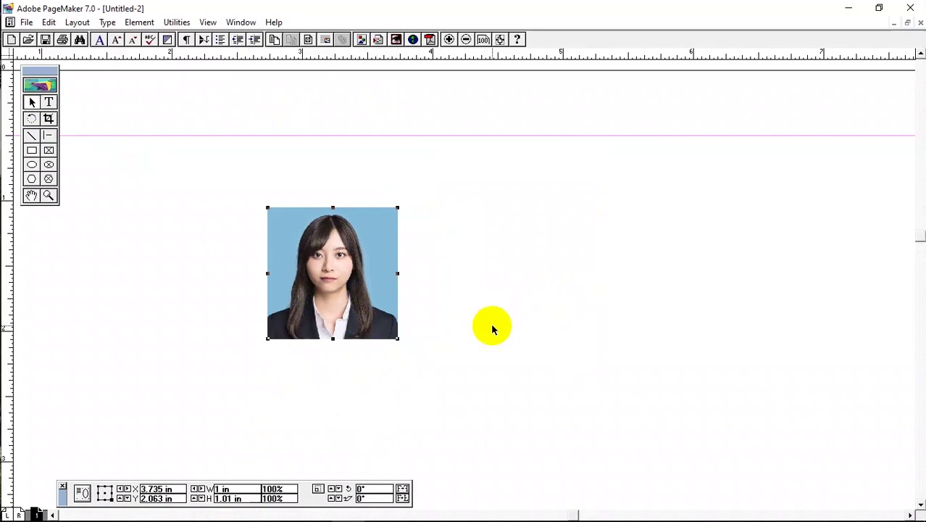
Place License.jpg a second time as an independent graphic on the page below the masked photo
{"action": "key", "text": "ctrl+minus"}
{"action": "key", "text": "ctrl+minus"}
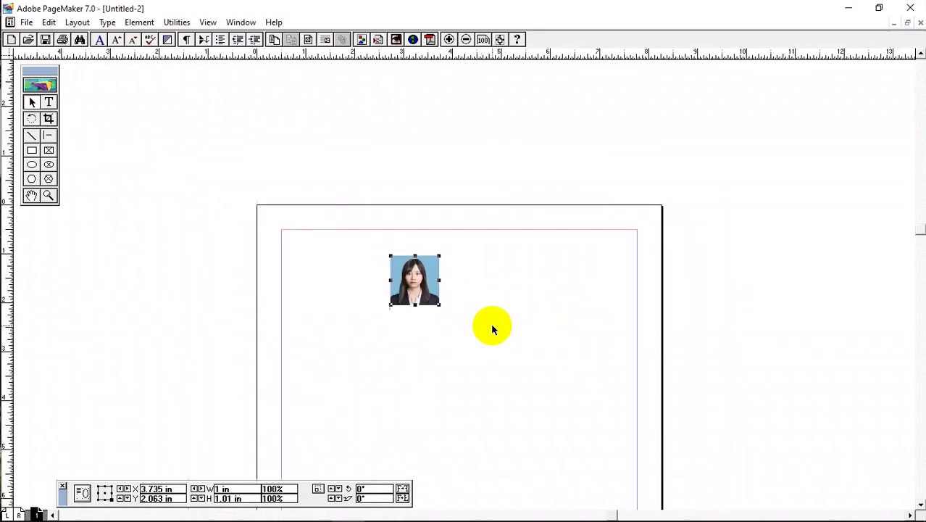
{"action": "left_click", "coordinate": [606, 316]}
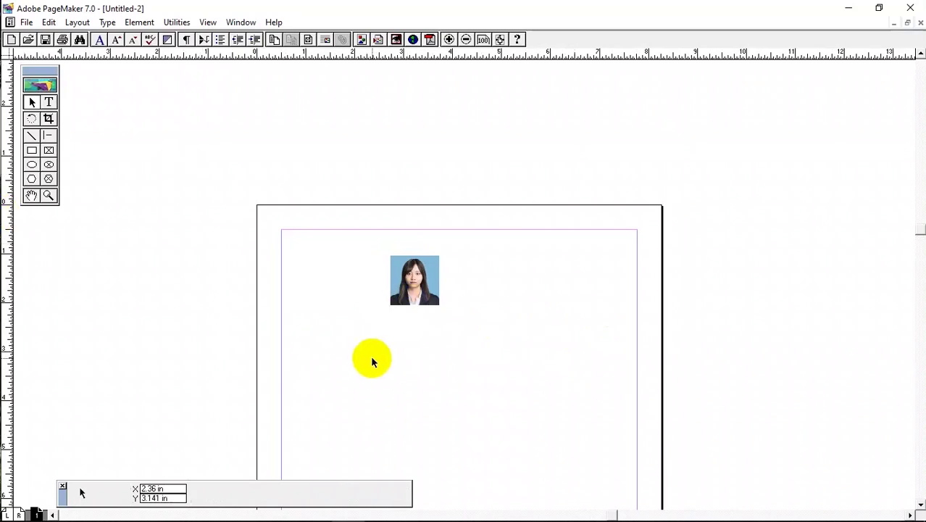
{"action": "key", "text": "ctrl+d"}
{"action": "scroll", "coordinate": [145, 116], "scroll_direction": "down", "scroll_amount": 3}
{"action": "left_click", "coordinate": [46, 113]}
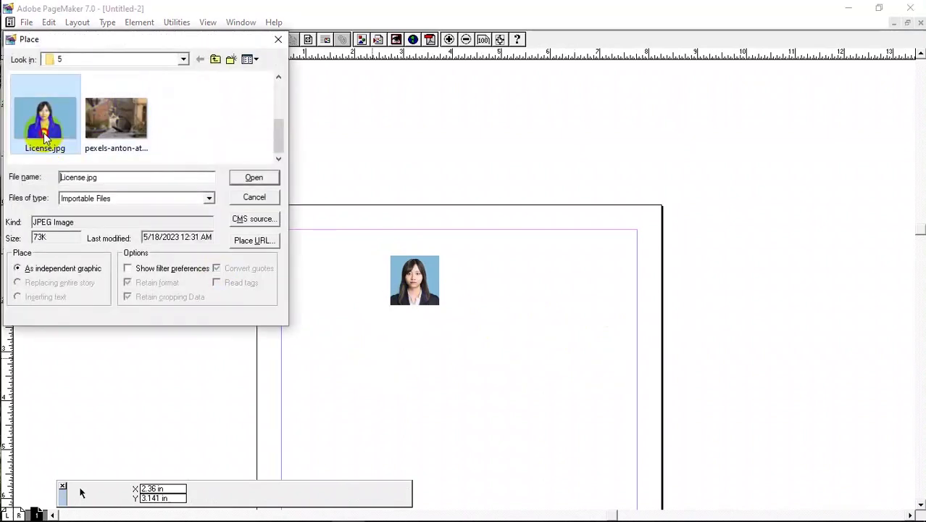
{"action": "left_click", "coordinate": [250, 176]}
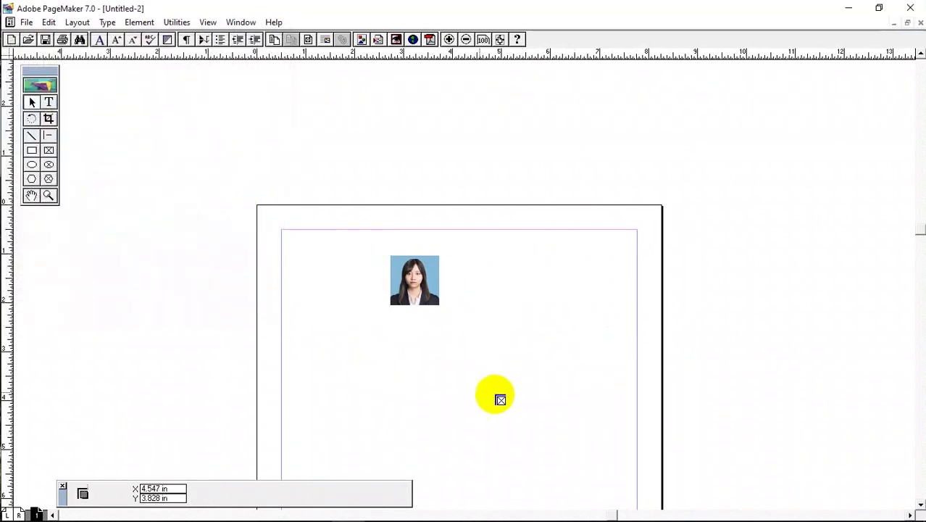
{"action": "left_click", "coordinate": [323, 367]}
Scale the newly placed portrait down to about 2.33 by 1.55 in and position it just below the masked photo
{"action": "left_click_drag", "start_coordinate": [668, 424], "coordinate": [581, 252]}
{"action": "left_click_drag", "start_coordinate": [745, 194], "coordinate": [519, 343]}
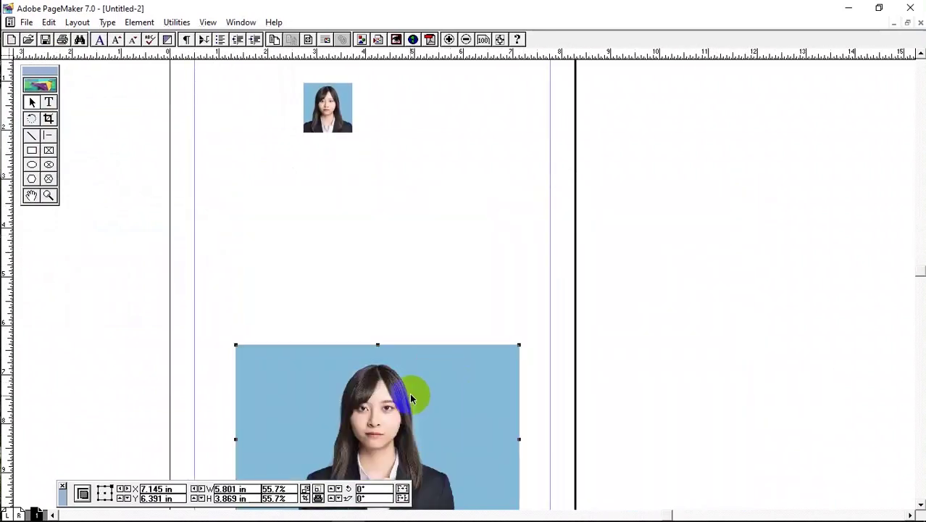
{"action": "left_click_drag", "start_coordinate": [409, 393], "coordinate": [380, 238]}
{"action": "left_click_drag", "start_coordinate": [490, 378], "coordinate": [388, 311]}
{"action": "left_click_drag", "start_coordinate": [207, 189], "coordinate": [273, 233]}
{"action": "left_click_drag", "start_coordinate": [325, 262], "coordinate": [356, 217]}
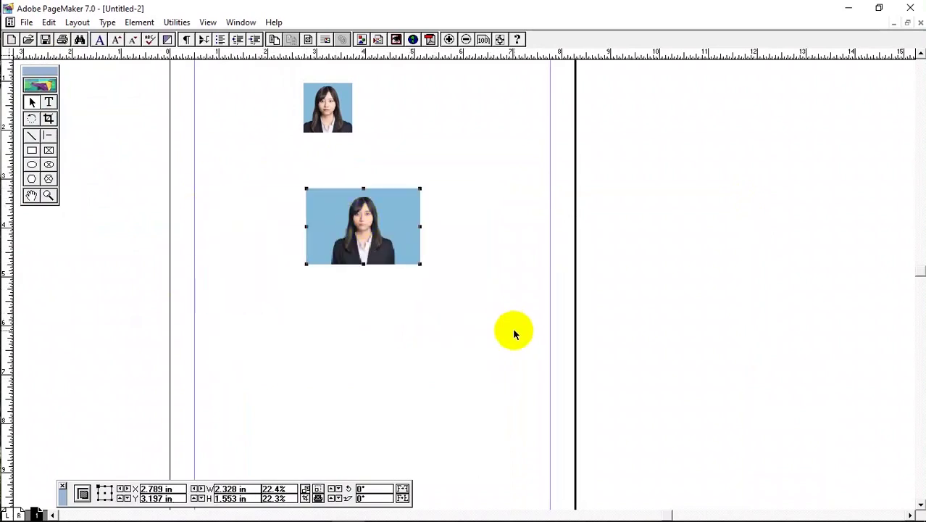
Examine the second portrait up close and check its width and height
{"action": "key", "text": "ctrl+plus"}
{"action": "left_click_drag", "start_coordinate": [459, 257], "coordinate": [592, 338]}
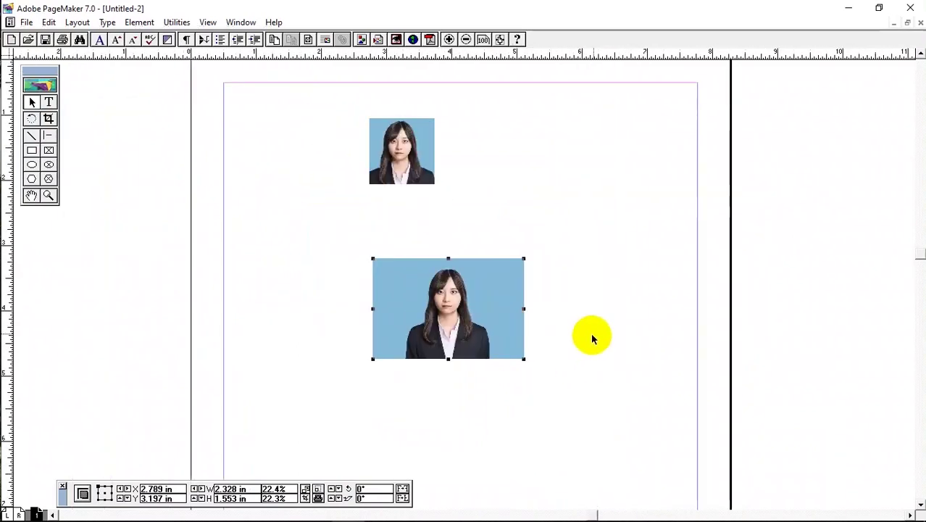
{"action": "key", "text": "ctrl+4"}
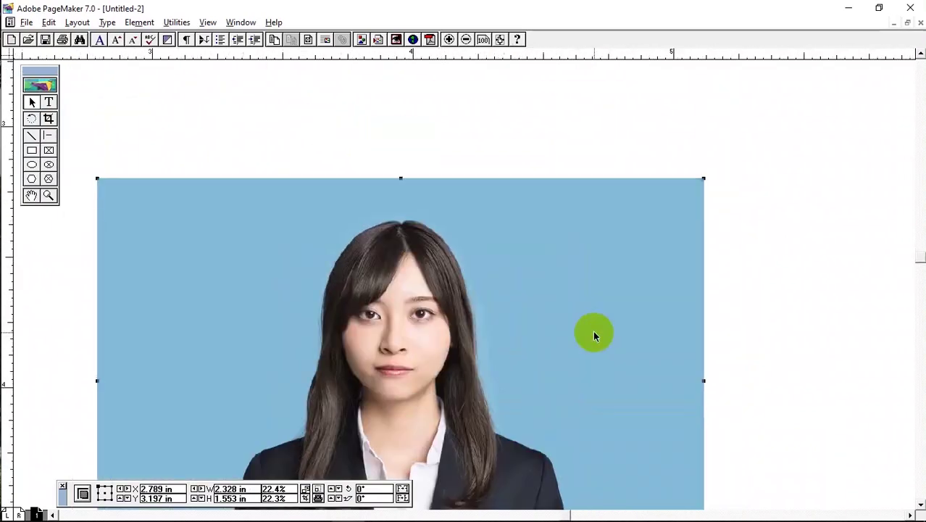
{"action": "left_click_drag", "start_coordinate": [613, 329], "coordinate": [612, 287]}
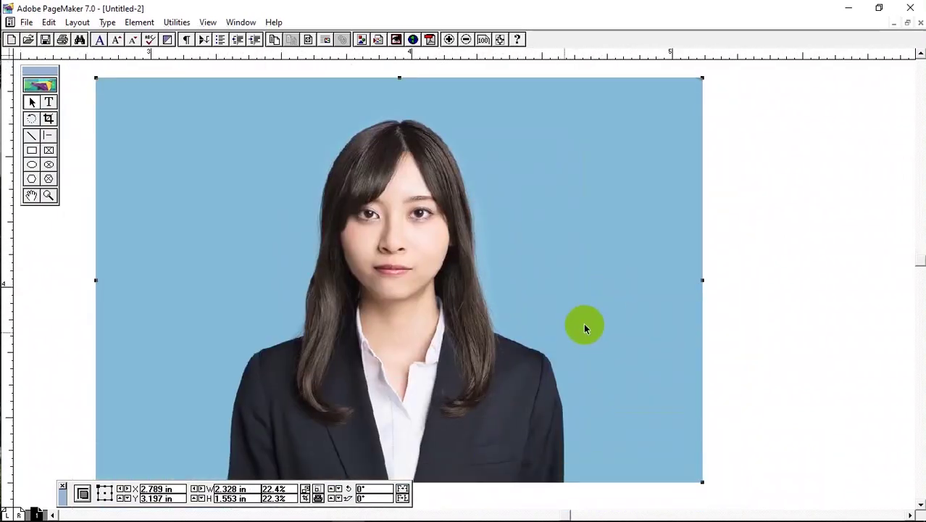
{"action": "left_click", "coordinate": [779, 232]}
{"action": "left_click", "coordinate": [555, 217]}
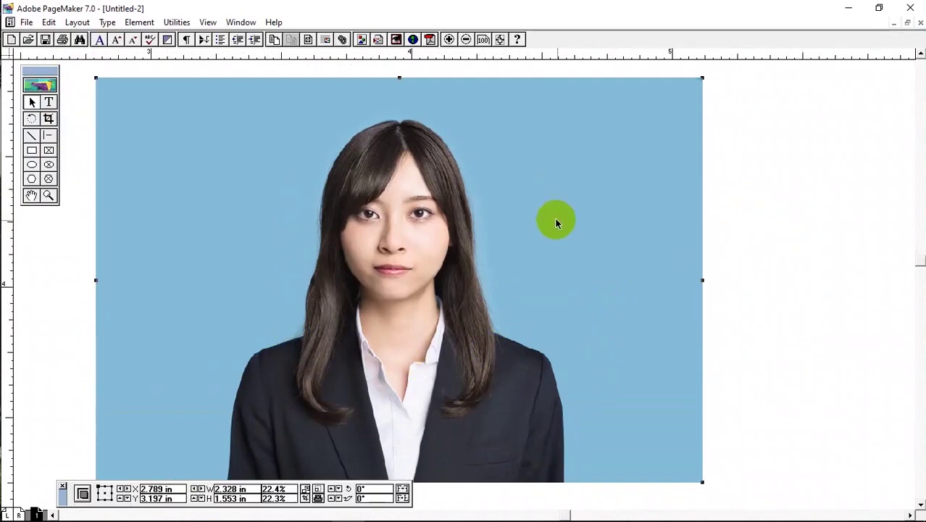
{"action": "left_click", "coordinate": [229, 498]}
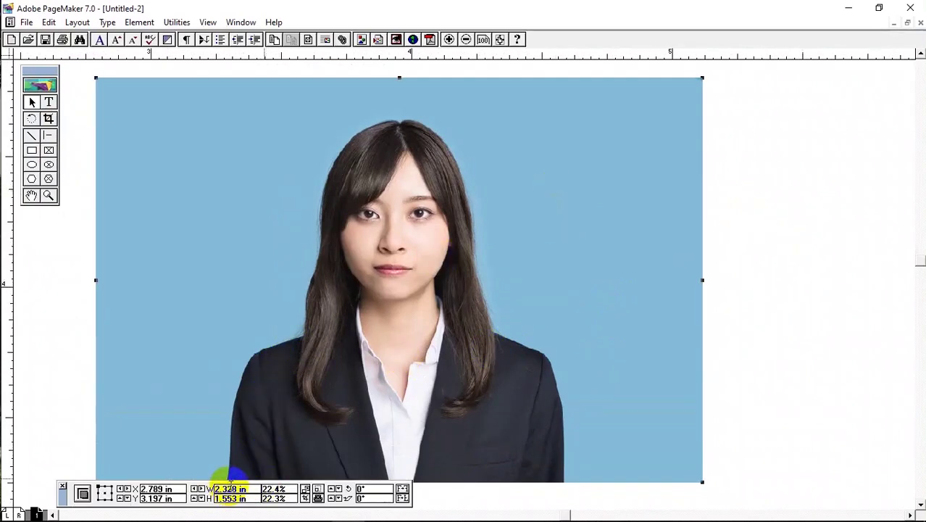
{"action": "left_click", "coordinate": [233, 489]}
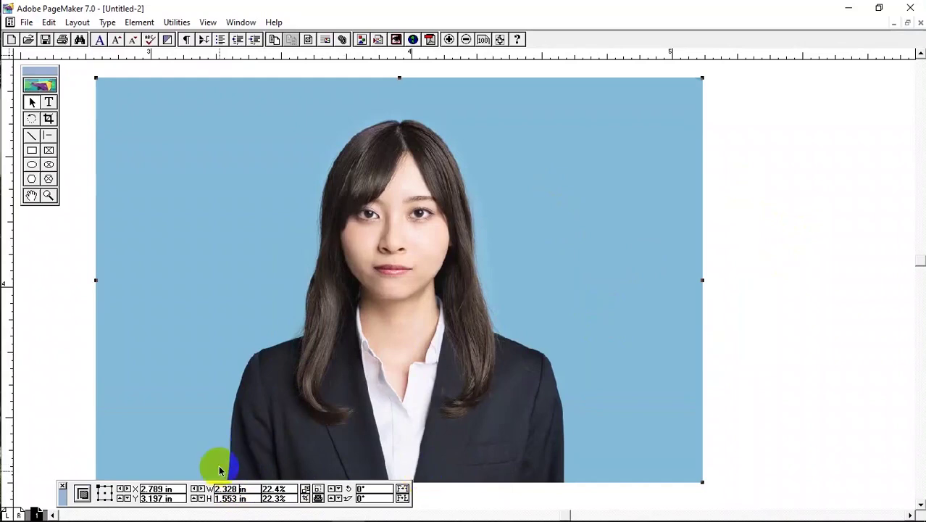
{"action": "left_click", "coordinate": [827, 269]}
Crop the top and both sides of the second portrait to about 1.27 by 1.43 in with the Cropping tool
{"action": "left_click", "coordinate": [409, 180]}
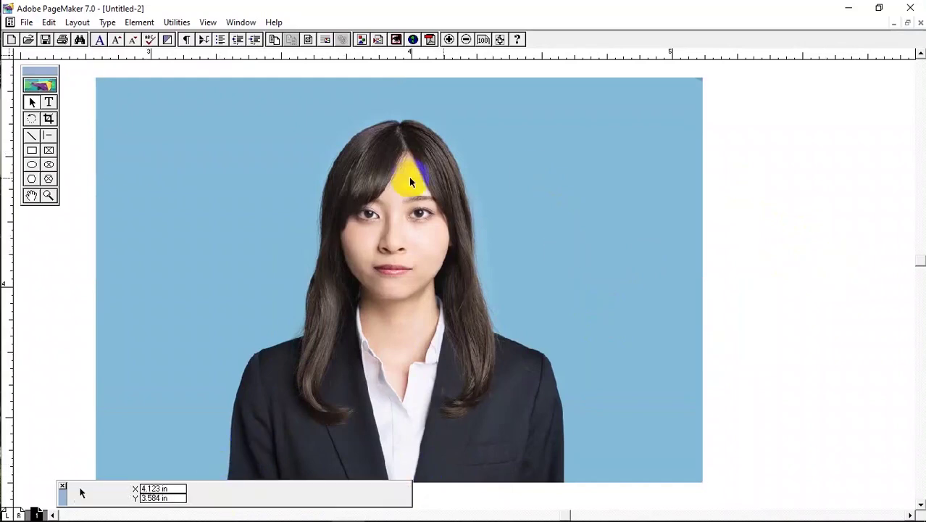
{"action": "left_click", "coordinate": [49, 118]}
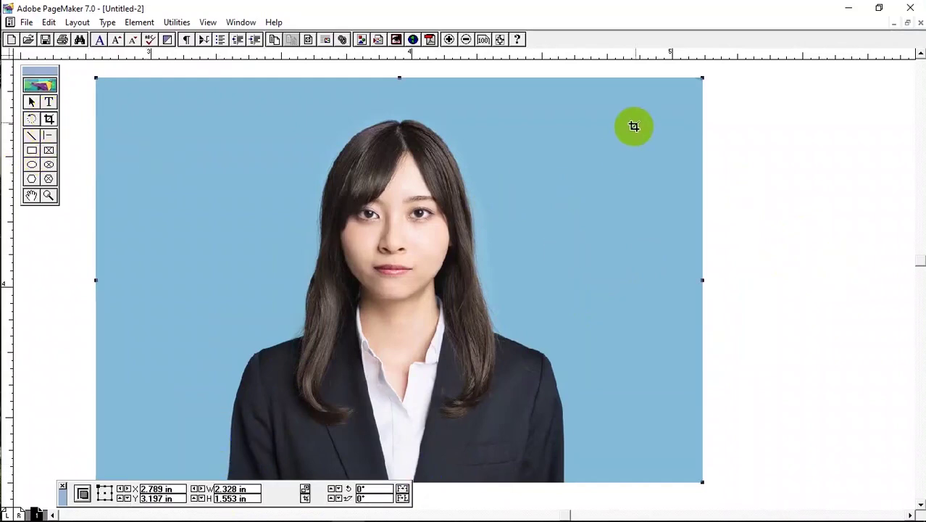
{"action": "left_click_drag", "start_coordinate": [707, 81], "coordinate": [641, 109]}
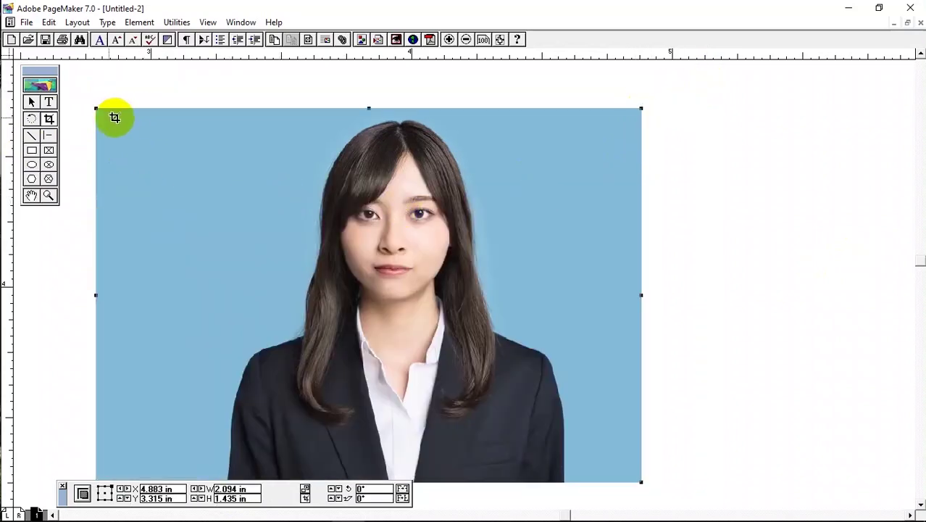
{"action": "left_click_drag", "start_coordinate": [95, 107], "coordinate": [228, 109]}
{"action": "key", "text": "ctrl+minus"}
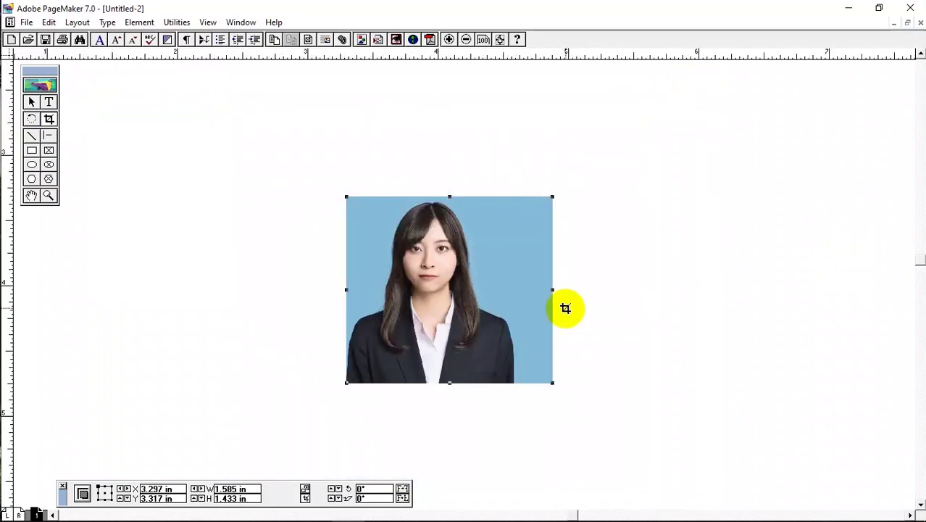
{"action": "left_click_drag", "start_coordinate": [555, 290], "coordinate": [511, 292]}
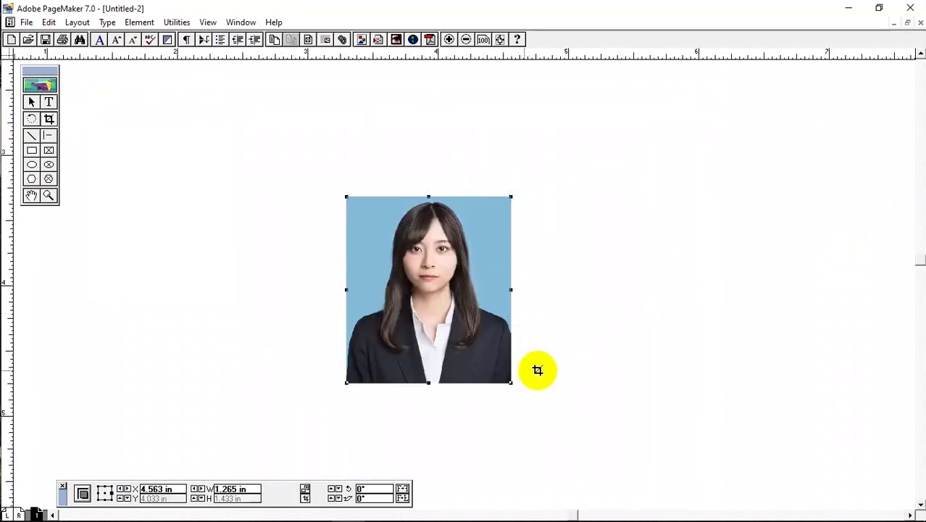
Trim the crop closer around the head and shoulders, cutting the bottom so the height is about 1.22 in
{"action": "left_click_drag", "start_coordinate": [350, 387], "coordinate": [351, 365]}
{"action": "left_click_drag", "start_coordinate": [508, 197], "coordinate": [510, 193]}
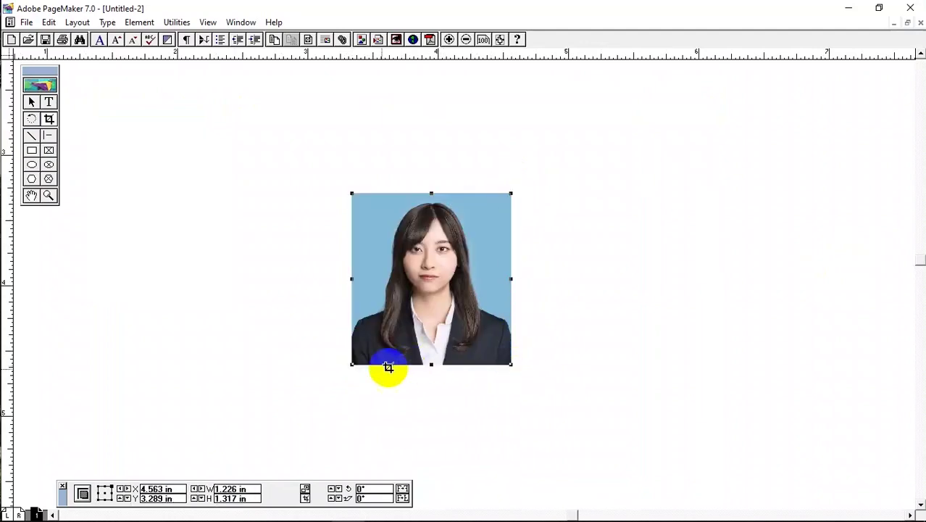
{"action": "left_click", "coordinate": [356, 370]}
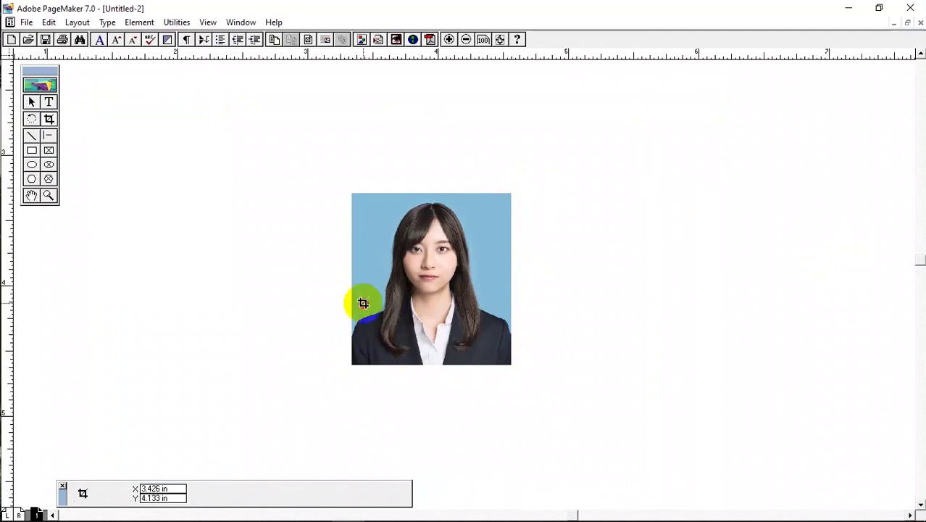
{"action": "left_click", "coordinate": [361, 351]}
{"action": "left_click_drag", "start_coordinate": [356, 362], "coordinate": [356, 353]}
{"action": "left_click_drag", "start_coordinate": [512, 355], "coordinate": [508, 353]}
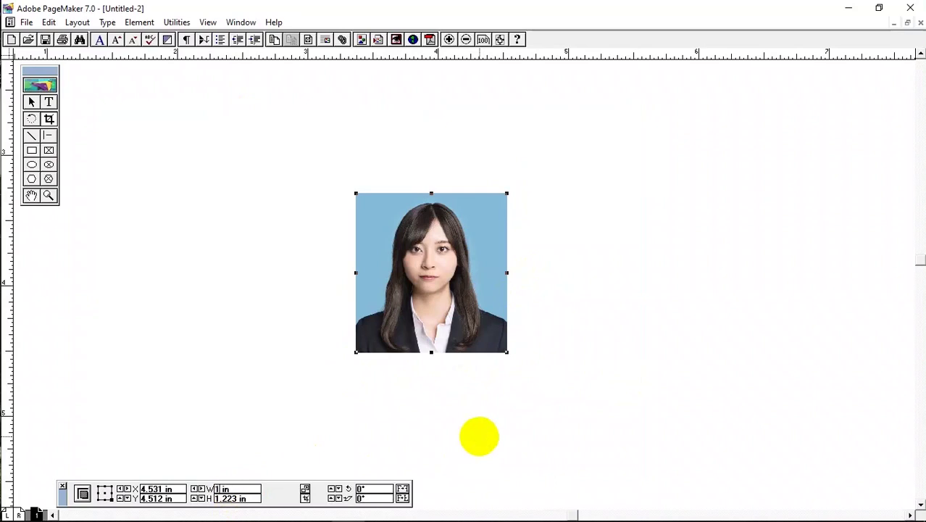
Set the cropped portrait to 1 in wide and 1 in high, and shift the image inside the crop to centre the face
{"action": "type", "text": "1"}
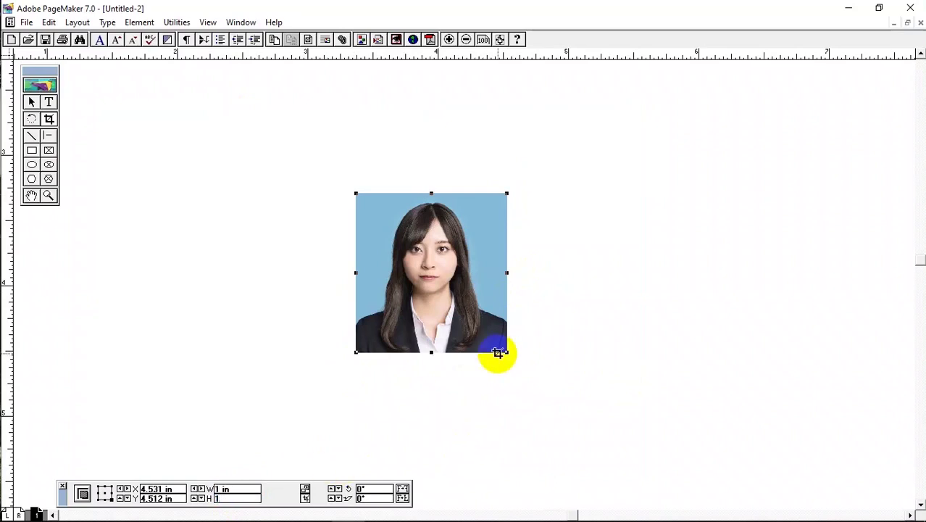
{"action": "key", "text": "Return"}
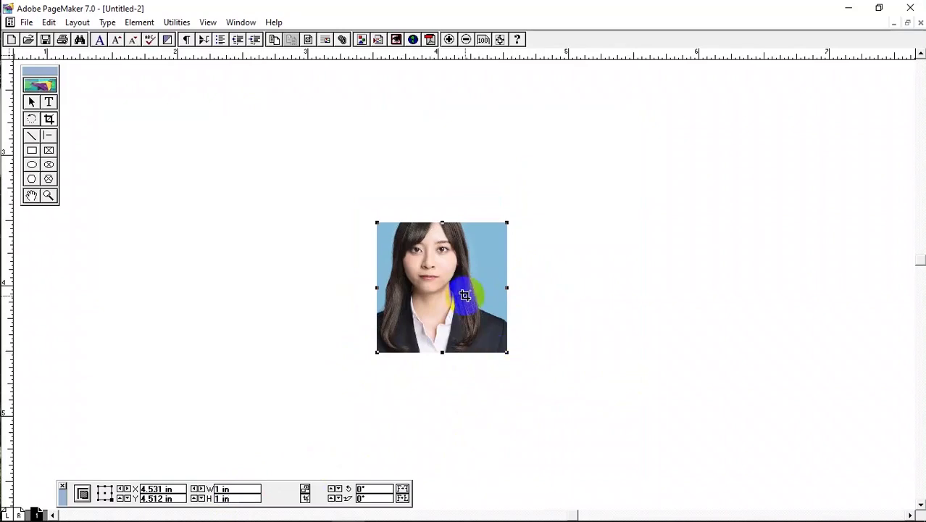
{"action": "left_click_drag", "start_coordinate": [464, 295], "coordinate": [440, 308]}
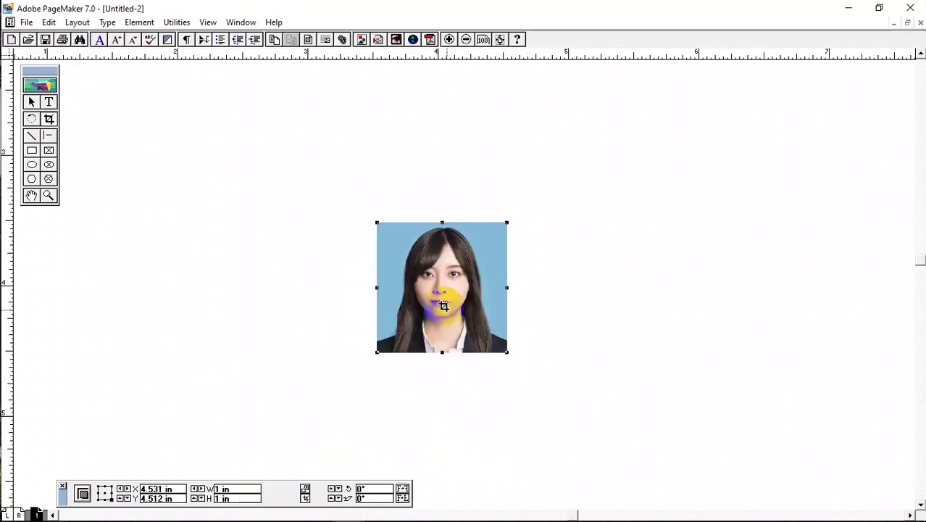
{"action": "left_click", "coordinate": [473, 338]}
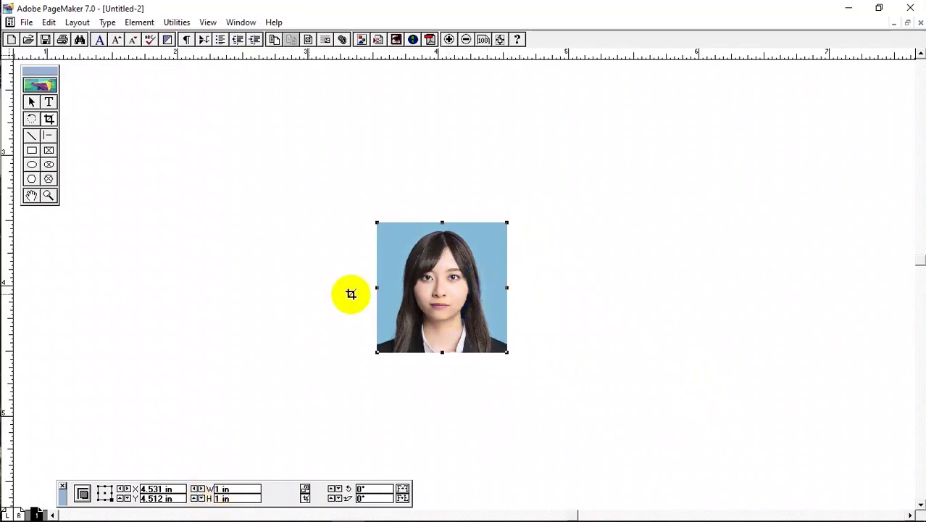
{"action": "left_click", "coordinate": [31, 102]}
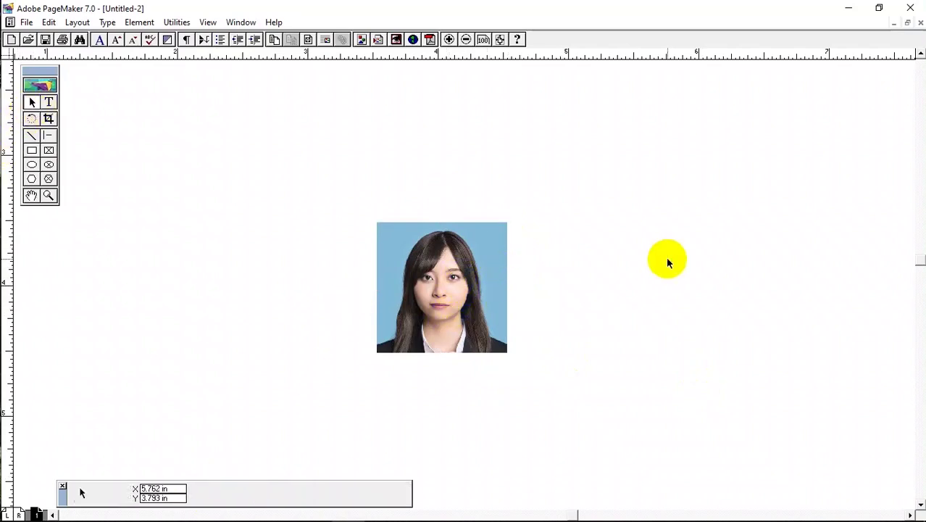
{"action": "key", "text": "ctrl+minus"}
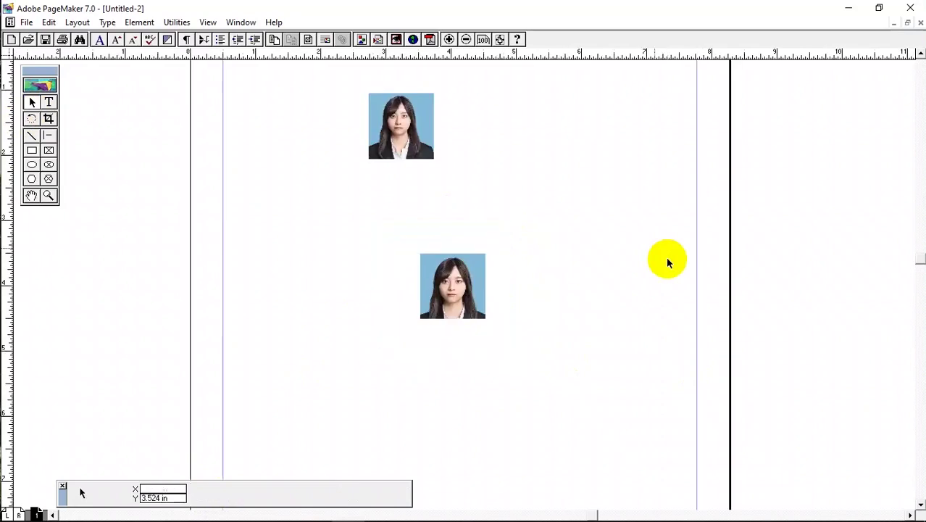
Reposition the two 1 in portraits so they sit side by side and level with each other on the page
{"action": "left_click", "coordinate": [399, 134]}
{"action": "left_click_drag", "start_coordinate": [414, 125], "coordinate": [356, 281]}
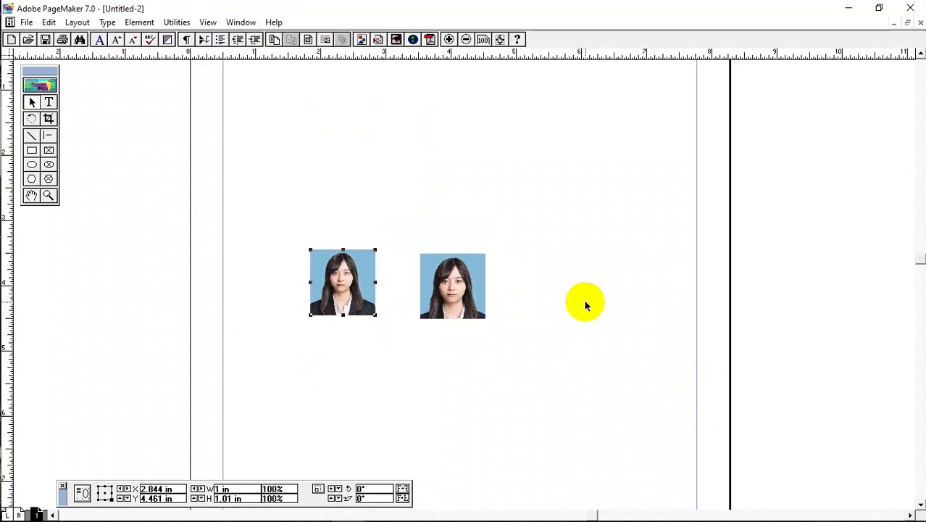
{"action": "left_click_drag", "start_coordinate": [341, 284], "coordinate": [404, 180]}
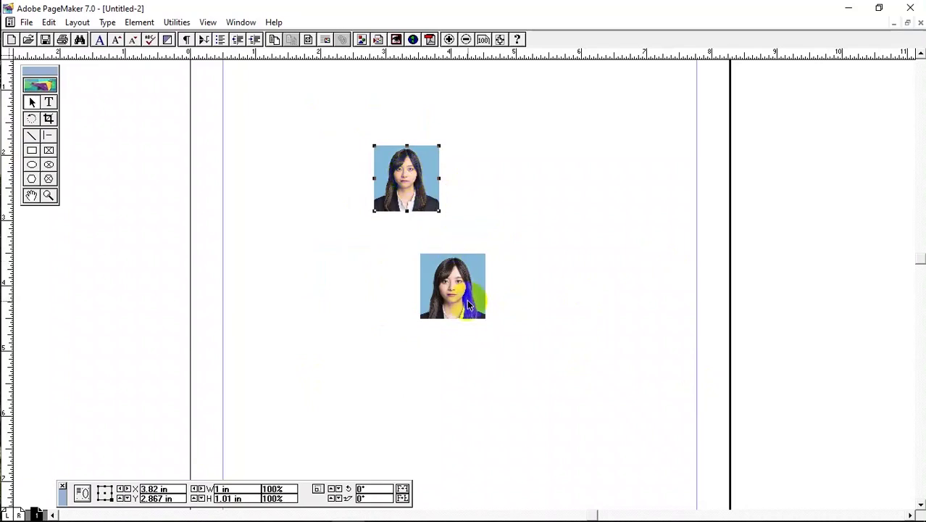
{"action": "left_click", "coordinate": [444, 289]}
{"action": "left_click_drag", "start_coordinate": [431, 277], "coordinate": [566, 275]}
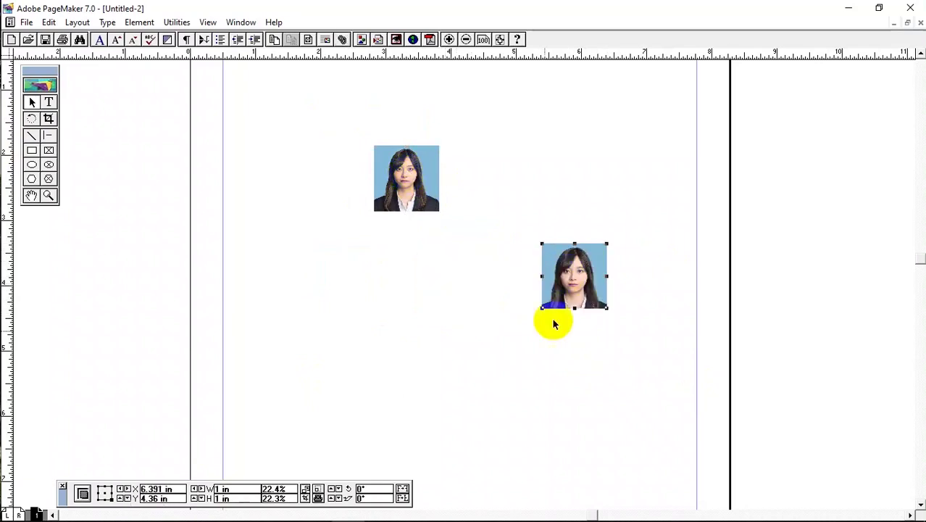
{"action": "left_click", "coordinate": [406, 177]}
{"action": "left_click_drag", "start_coordinate": [409, 171], "coordinate": [398, 313]}
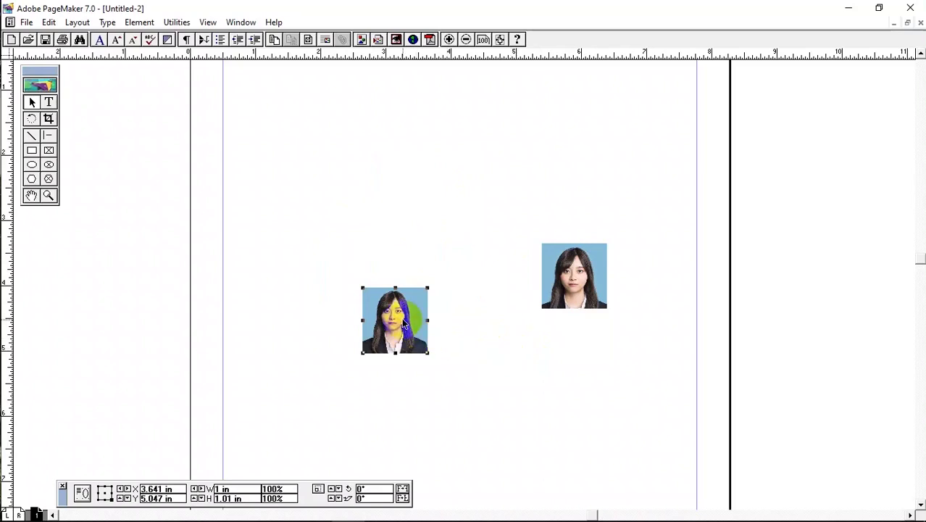
{"action": "left_click_drag", "start_coordinate": [393, 318], "coordinate": [382, 204]}
{"action": "left_click", "coordinate": [600, 273]}
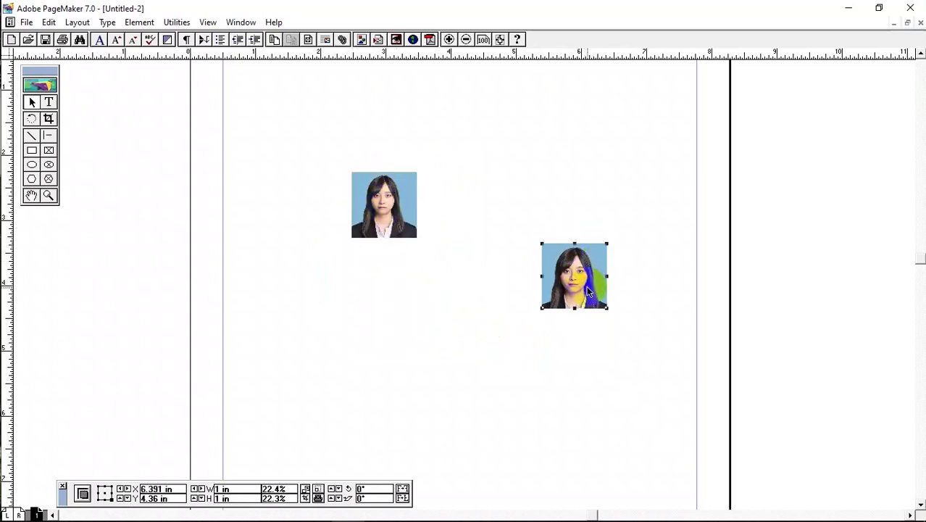
{"action": "left_click_drag", "start_coordinate": [579, 287], "coordinate": [517, 218]}
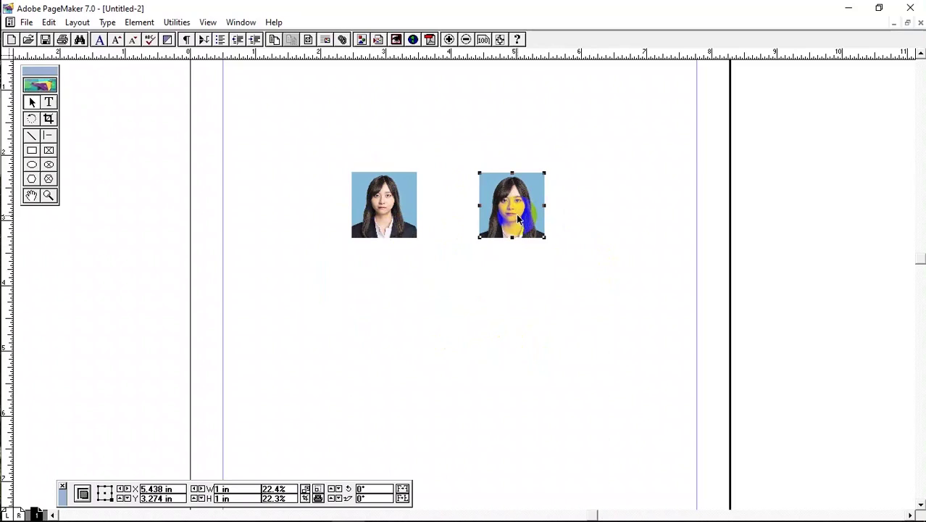
{"action": "left_click", "coordinate": [448, 350]}
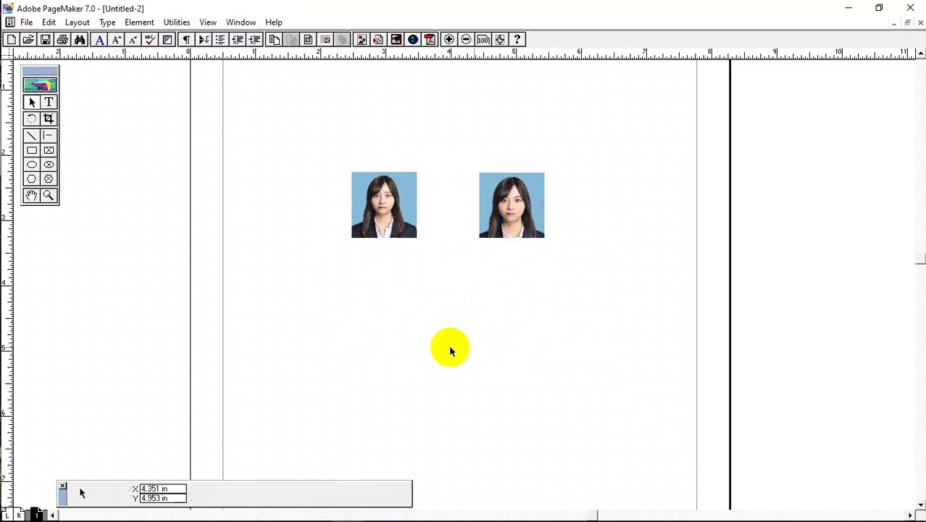
Select both portraits together and delete them from the page
{"action": "scroll", "coordinate": [573, 266], "scroll_direction": "up", "scroll_amount": 5}
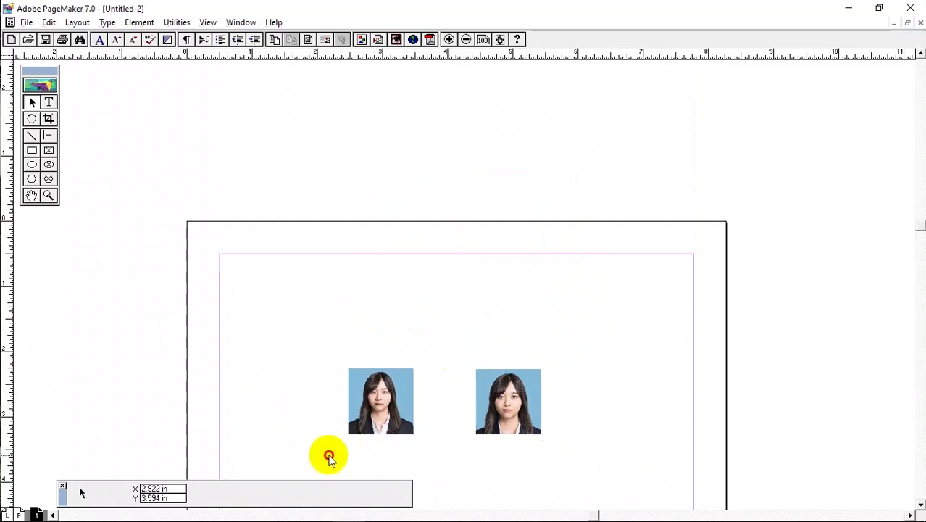
{"action": "left_click_drag", "start_coordinate": [329, 457], "coordinate": [648, 312]}
{"action": "key", "text": "Delete"}
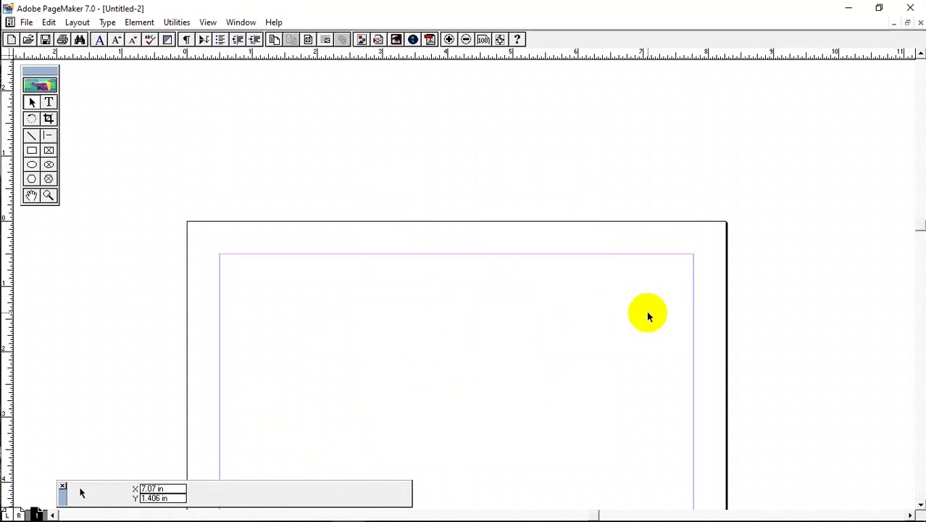
Place the kisspng-dog-grooming PNG image as an independent graphic near the page's top-left corner, including a complete copy in the publication
{"action": "key", "text": "ctrl+d"}
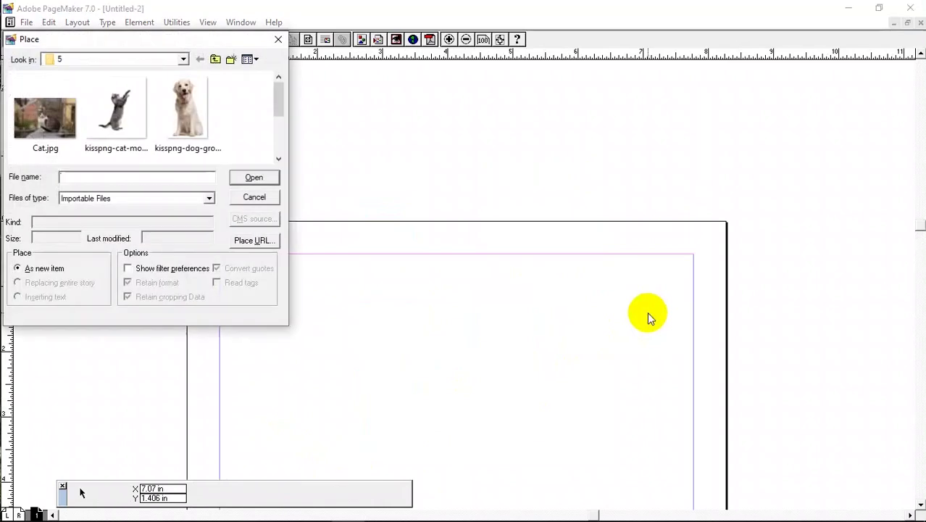
{"action": "left_click", "coordinate": [164, 121]}
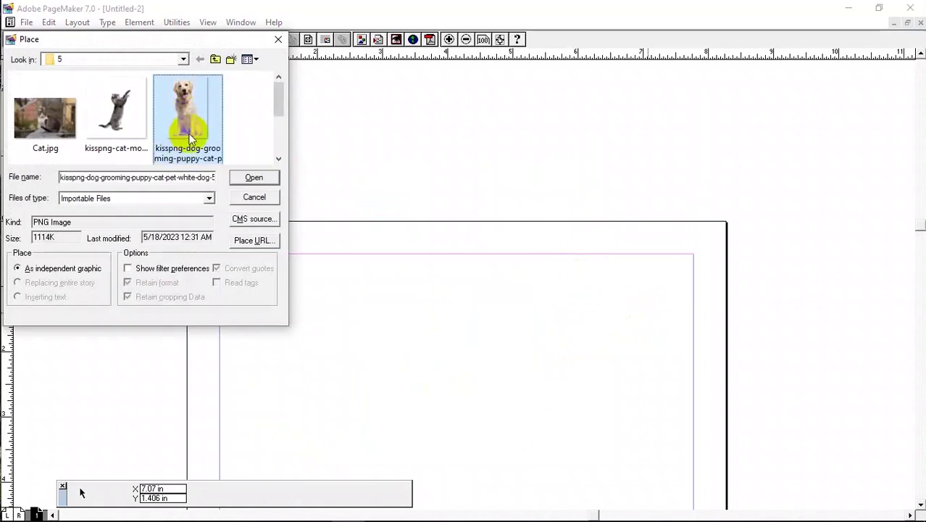
{"action": "left_click", "coordinate": [253, 179]}
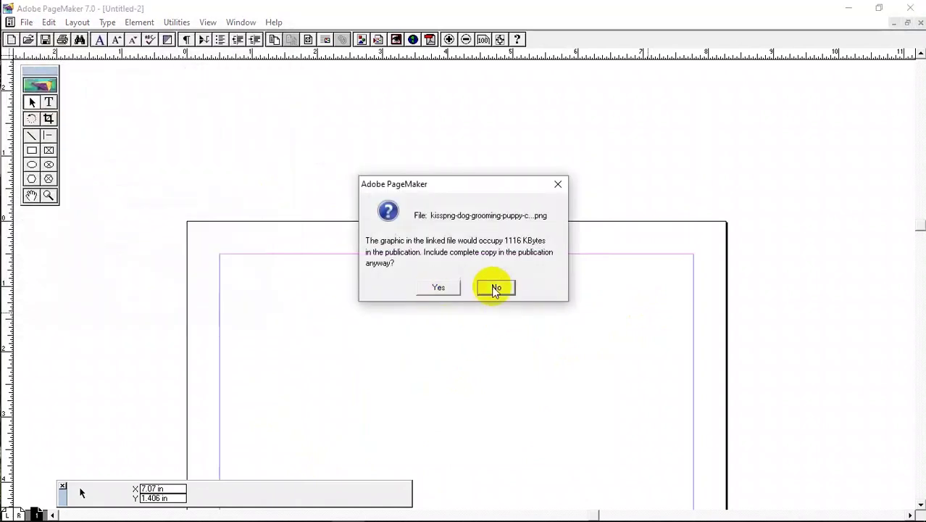
{"action": "left_click", "coordinate": [438, 287]}
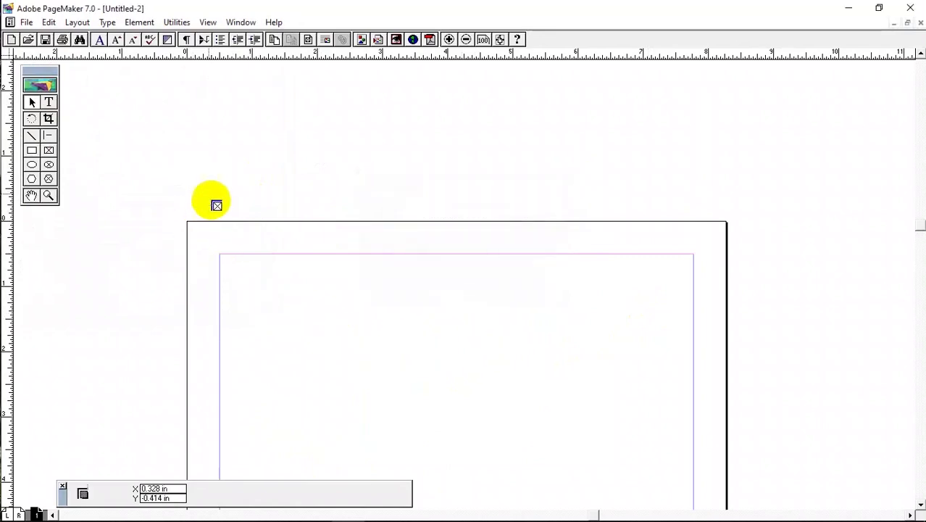
{"action": "left_click", "coordinate": [202, 188]}
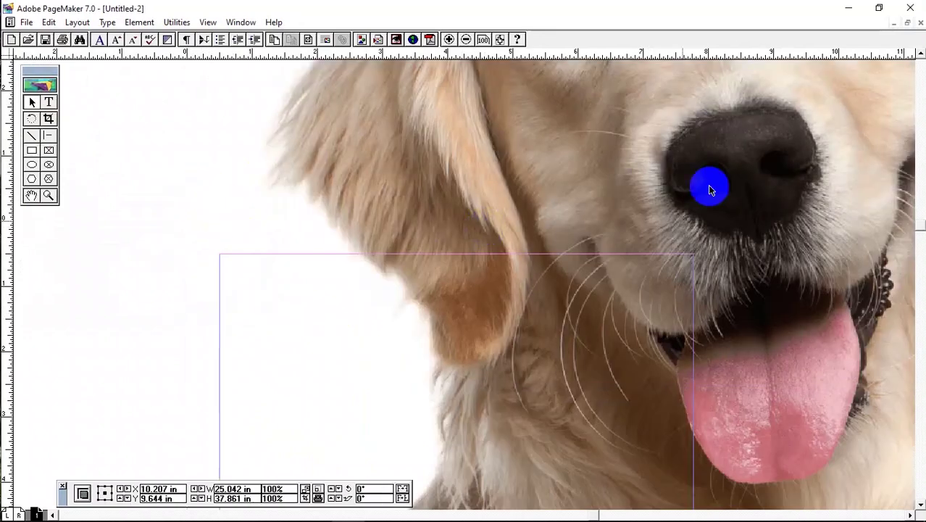
Scale the oversized dog picture down proportionally to about 5.83 by 8.82 in and move it onto the page
{"action": "right_click", "coordinate": [699, 212]}
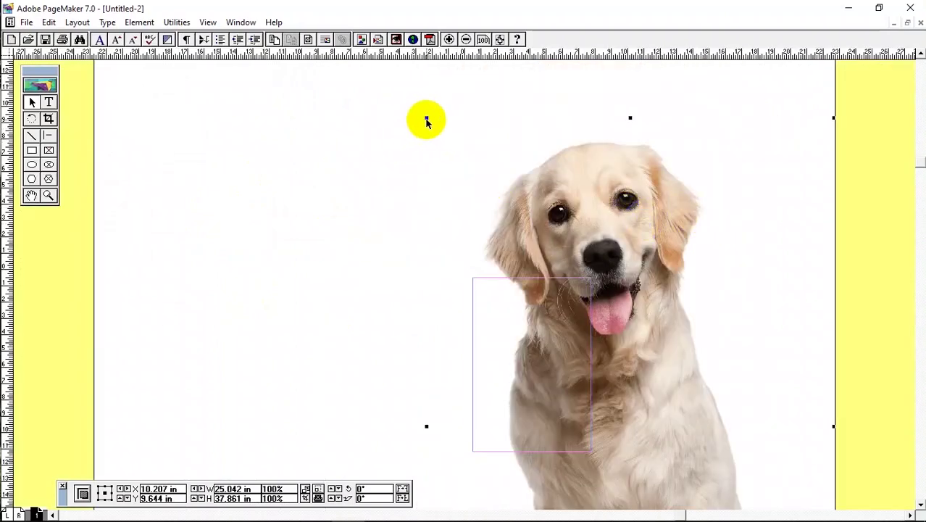
{"action": "left_click", "coordinate": [560, 208]}
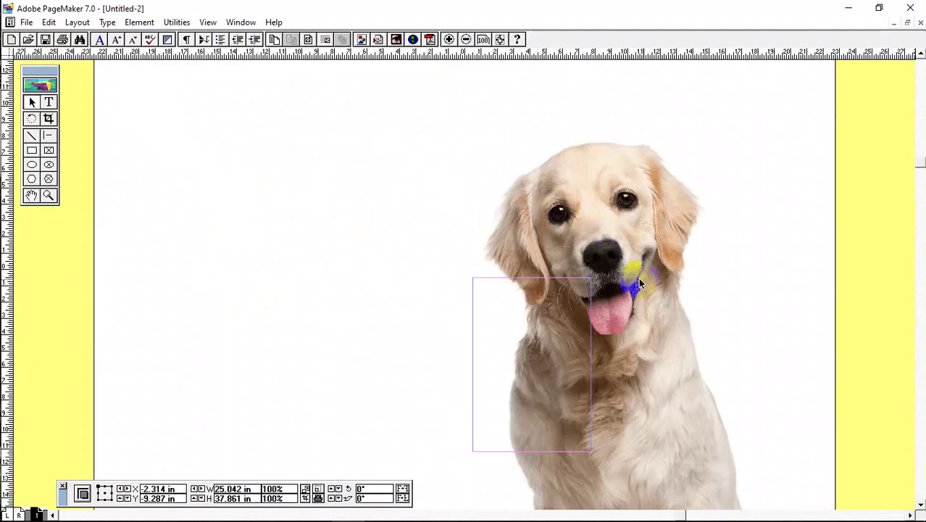
{"action": "left_click", "coordinate": [762, 301]}
{"action": "left_click", "coordinate": [621, 219]}
{"action": "left_click_drag", "start_coordinate": [598, 221], "coordinate": [416, 225]}
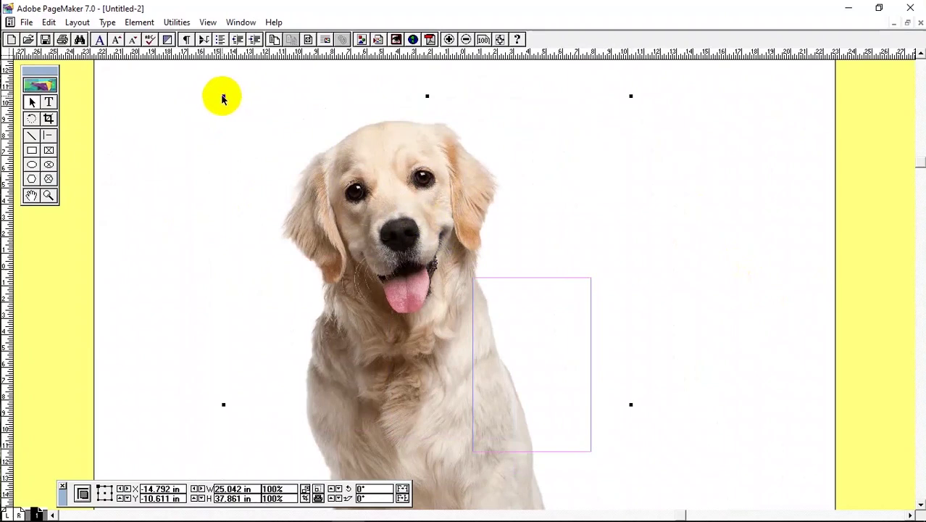
{"action": "left_click_drag", "start_coordinate": [223, 95], "coordinate": [376, 207]}
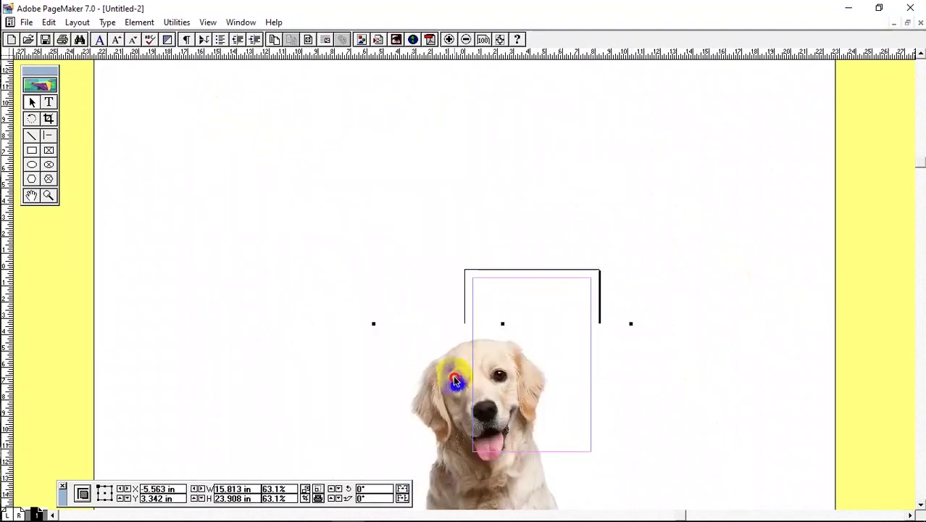
{"action": "left_click_drag", "start_coordinate": [334, 119], "coordinate": [450, 231]}
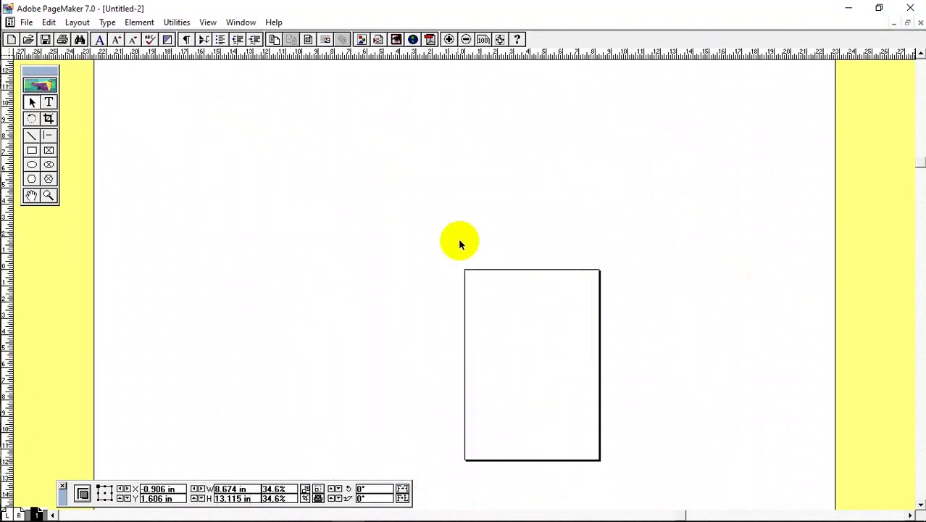
{"action": "left_click_drag", "start_coordinate": [513, 371], "coordinate": [518, 273]}
{"action": "left_click_drag", "start_coordinate": [596, 408], "coordinate": [550, 339]}
{"action": "left_click_drag", "start_coordinate": [516, 286], "coordinate": [508, 258]}
Shrink the dog picture further to about 2.68 by 4.05 in and move it up near the page's top margin
{"action": "key", "text": "ctrl+plus"}
{"action": "key", "text": "ctrl+plus"}
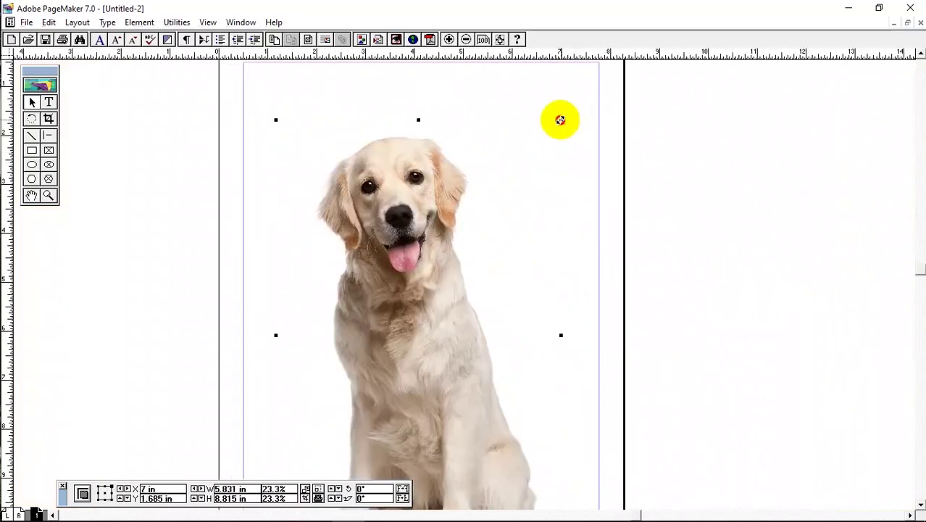
{"action": "left_click_drag", "start_coordinate": [561, 120], "coordinate": [445, 290]}
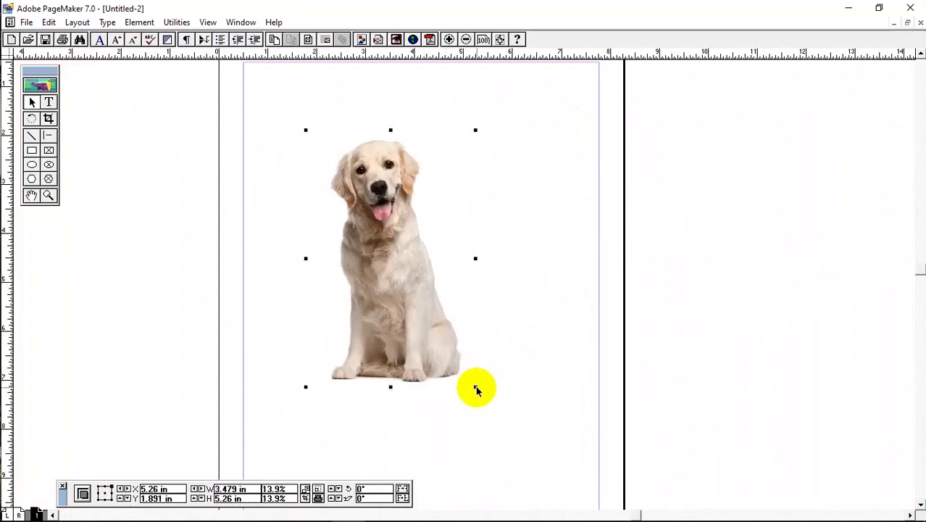
{"action": "left_click_drag", "start_coordinate": [475, 385], "coordinate": [435, 327]}
{"action": "left_click_drag", "start_coordinate": [480, 164], "coordinate": [530, 232]}
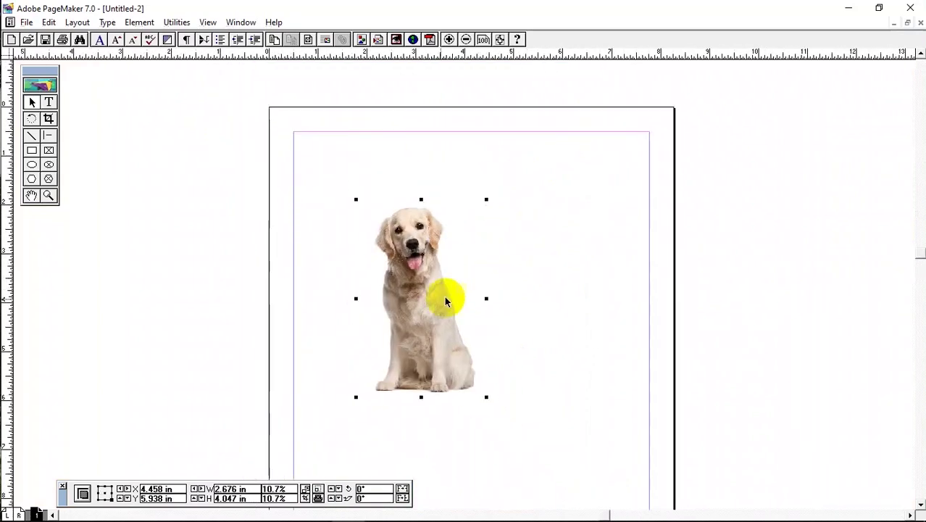
{"action": "left_click_drag", "start_coordinate": [440, 299], "coordinate": [436, 235]}
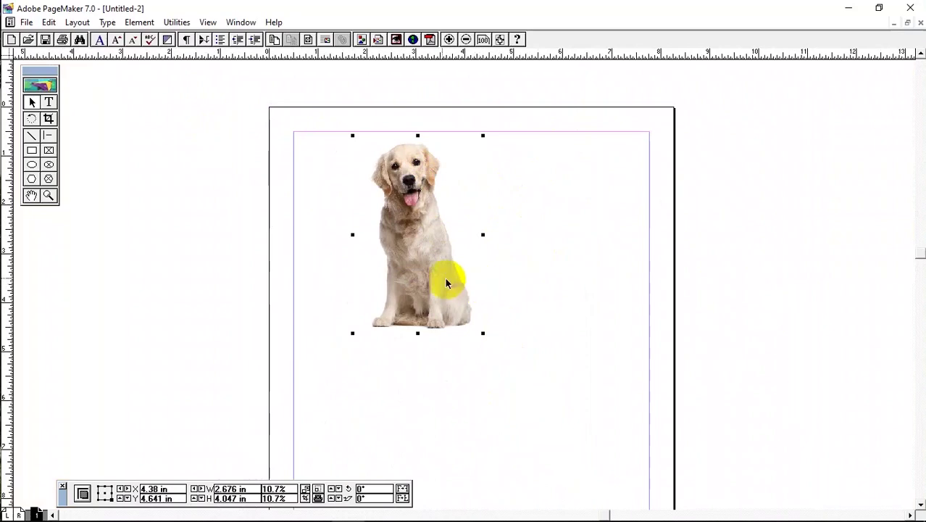
{"action": "left_click", "coordinate": [582, 309]}
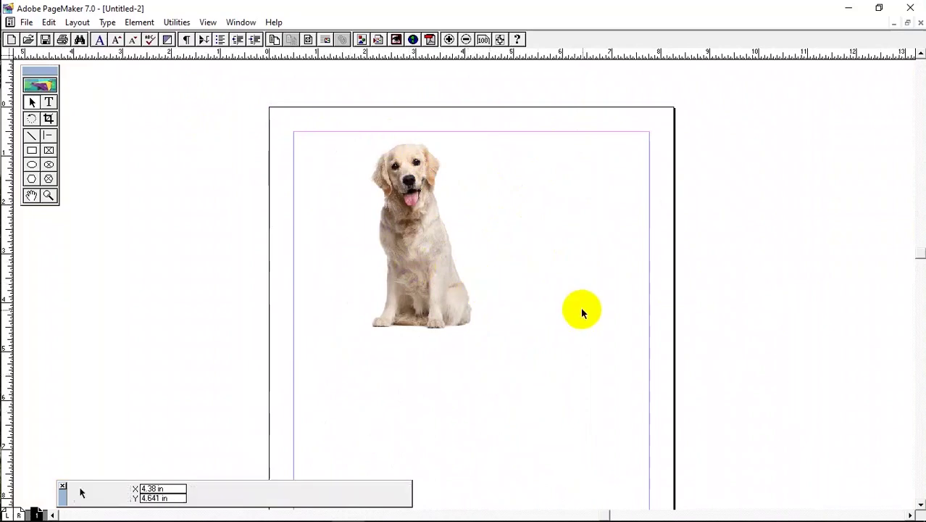
Rotate the dog picture freehand several times with the Rotating tool, ending at about 256°
{"action": "left_click", "coordinate": [417, 194]}
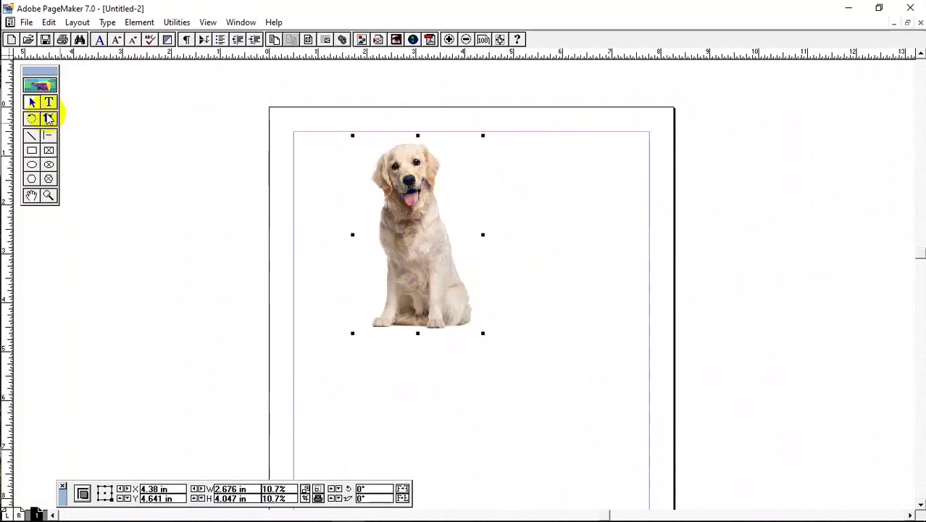
{"action": "left_click", "coordinate": [31, 119]}
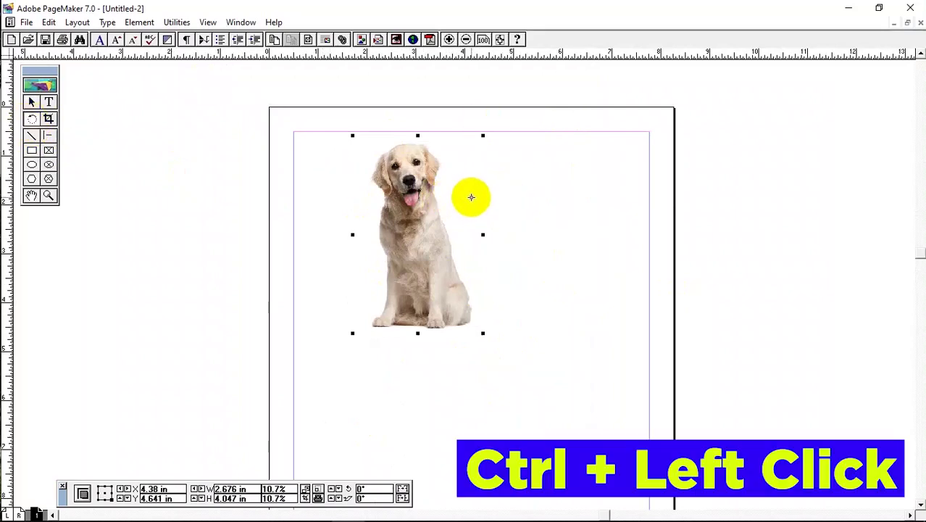
{"action": "left_click_drag", "start_coordinate": [469, 181], "coordinate": [520, 167]}
{"action": "left_click_drag", "start_coordinate": [390, 172], "coordinate": [427, 100]}
{"action": "left_click_drag", "start_coordinate": [487, 285], "coordinate": [566, 311]}
{"action": "left_click_drag", "start_coordinate": [399, 171], "coordinate": [438, 83]}
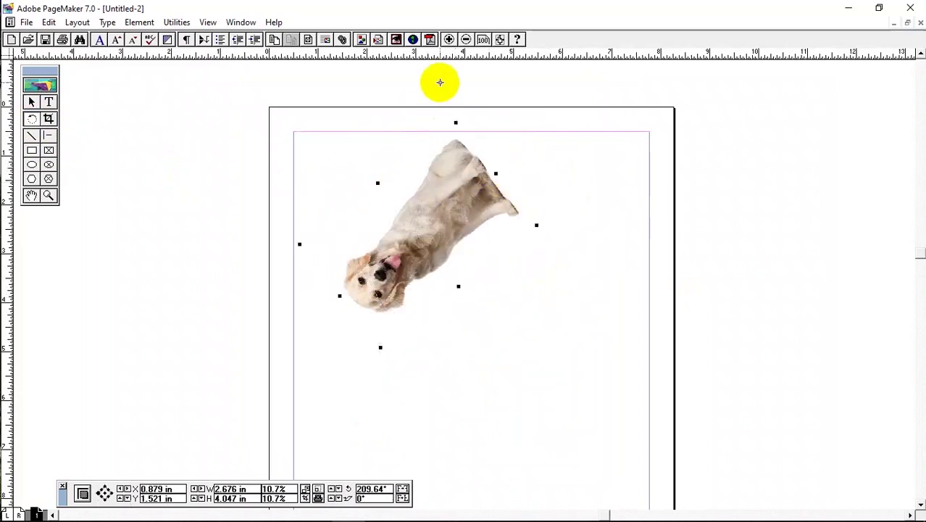
{"action": "left_click_drag", "start_coordinate": [496, 176], "coordinate": [637, 258]}
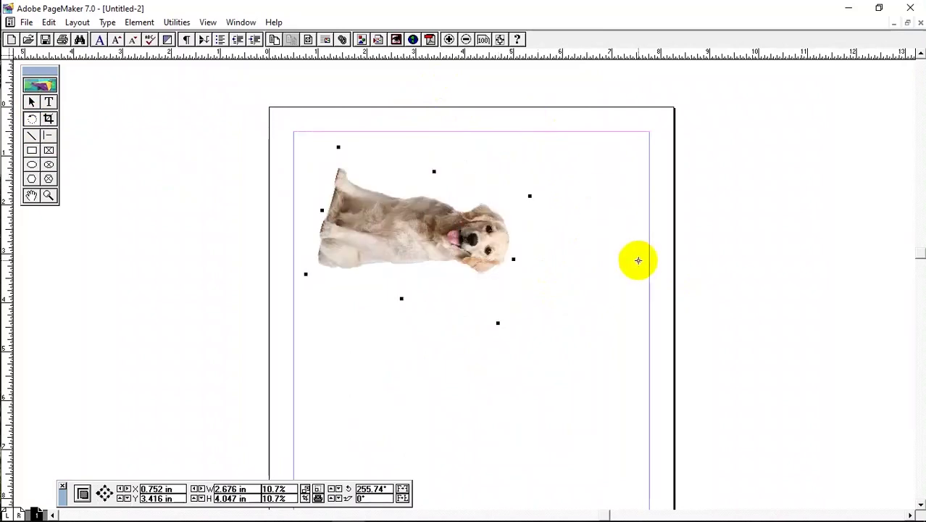
Set the dog picture's rotation angle to 0°
{"action": "double_click", "coordinate": [373, 489]}
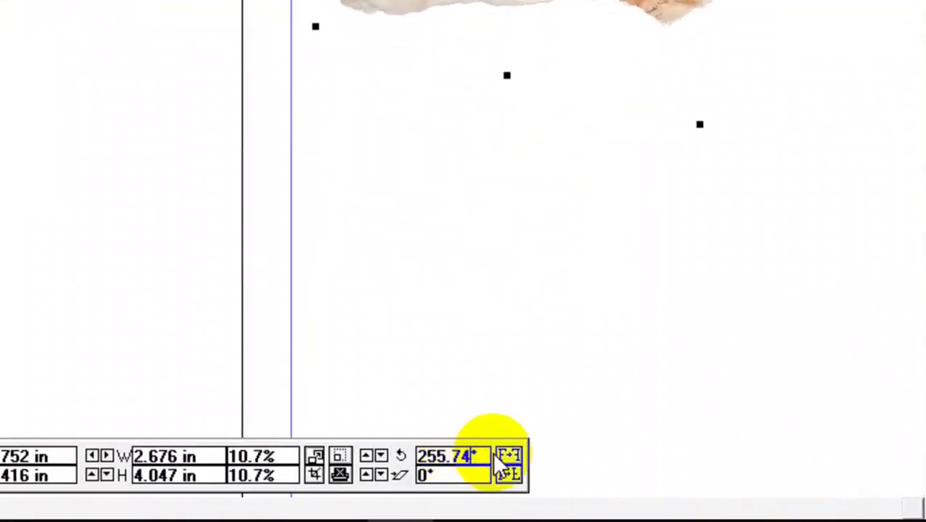
{"action": "key", "text": "BackSpace"}
{"action": "key", "text": "BackSpace"}
{"action": "key", "text": "BackSpace"}
{"action": "key", "text": "BackSpace"}
{"action": "key", "text": "BackSpace"}
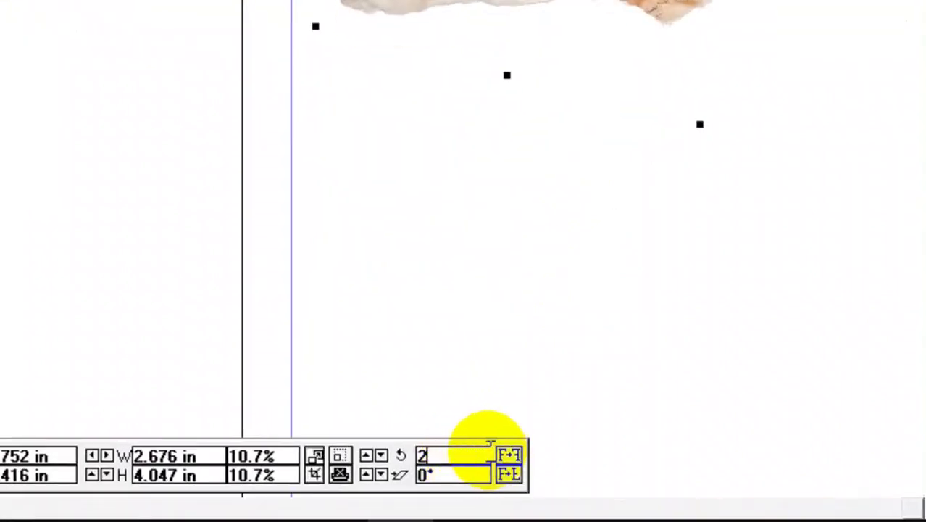
{"action": "key", "text": "BackSpace"}
{"action": "type", "text": "0"}
{"action": "key", "text": "Return"}
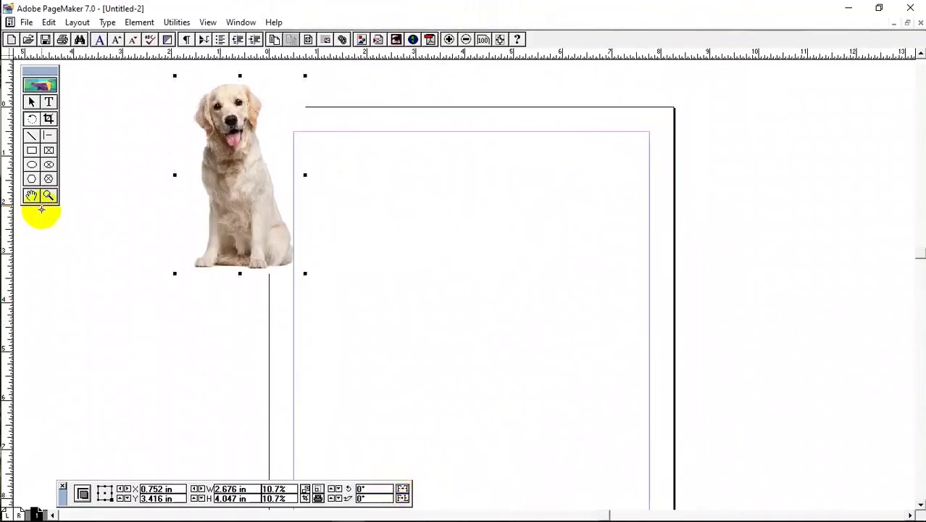
Move the dog picture back inside the page, against the left margin guide near the top
{"action": "left_click", "coordinate": [31, 101]}
{"action": "left_click", "coordinate": [228, 152]}
{"action": "left_click_drag", "start_coordinate": [268, 180], "coordinate": [387, 252]}
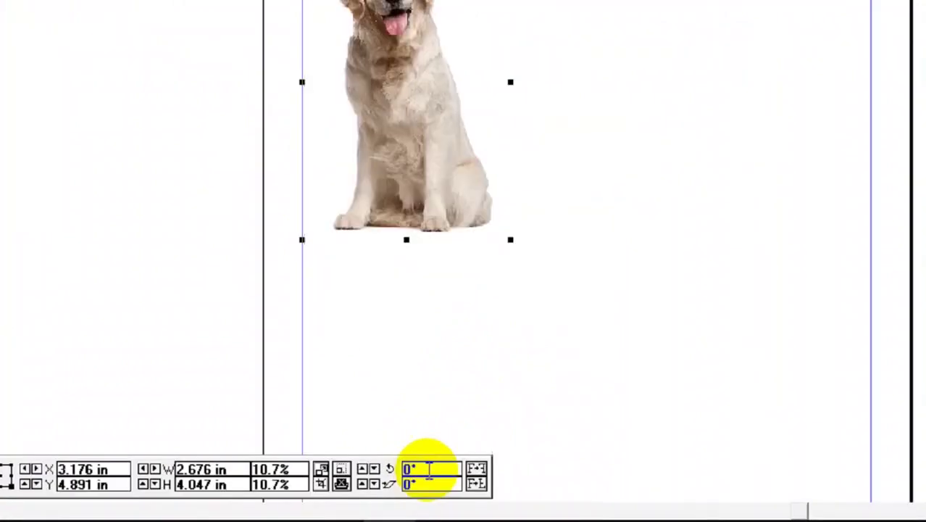
Set the dog picture's rotation angle to 90°
{"action": "left_click", "coordinate": [429, 469]}
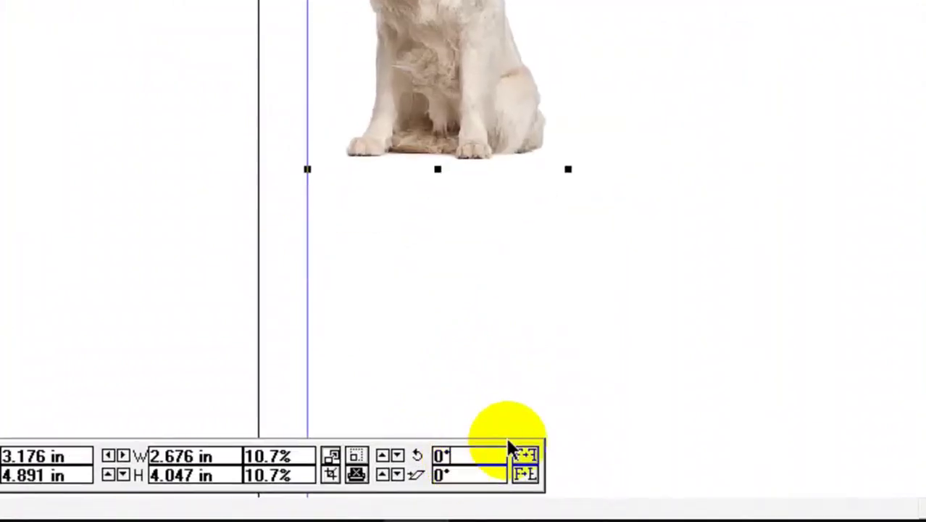
{"action": "key", "text": "BackSpace"}
{"action": "key", "text": "BackSpace"}
{"action": "type", "text": "90"}
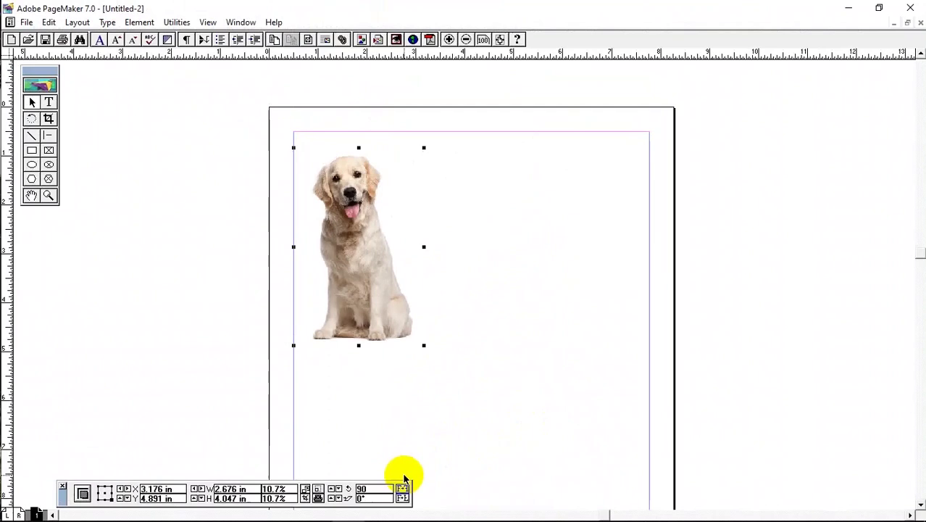
{"action": "key", "text": "Return"}
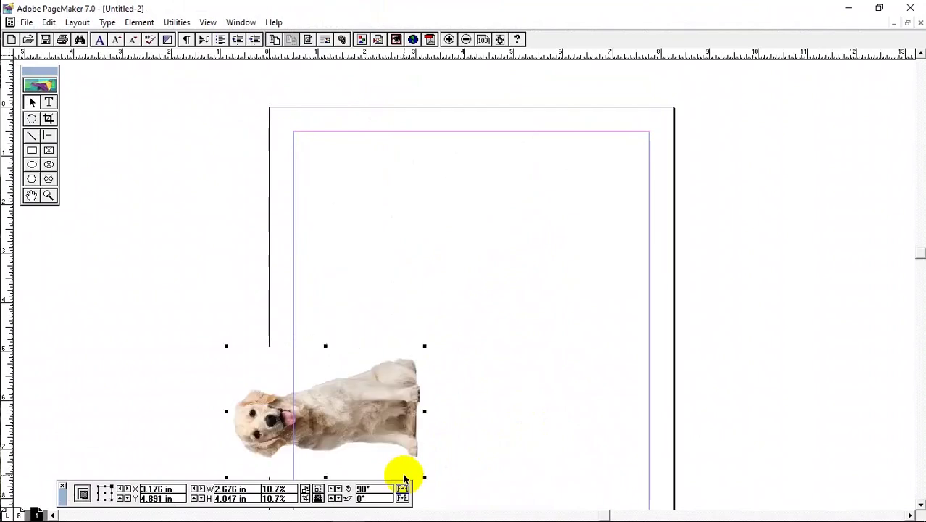
Move the dog picture up inside the page margins and set its rotation angle to 180°
{"action": "left_click_drag", "start_coordinate": [362, 406], "coordinate": [472, 244]}
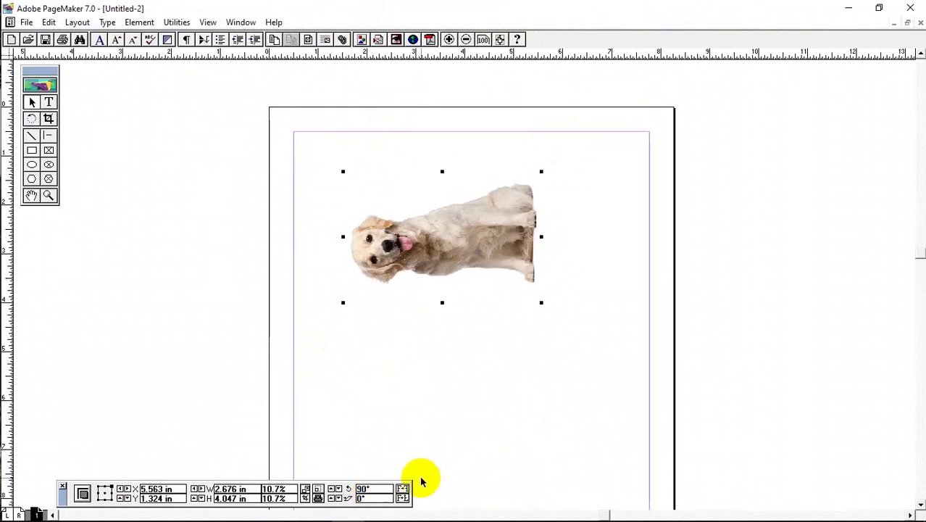
{"action": "key", "text": "BackSpace"}
{"action": "type", "text": "180"}
{"action": "key", "text": "Return"}
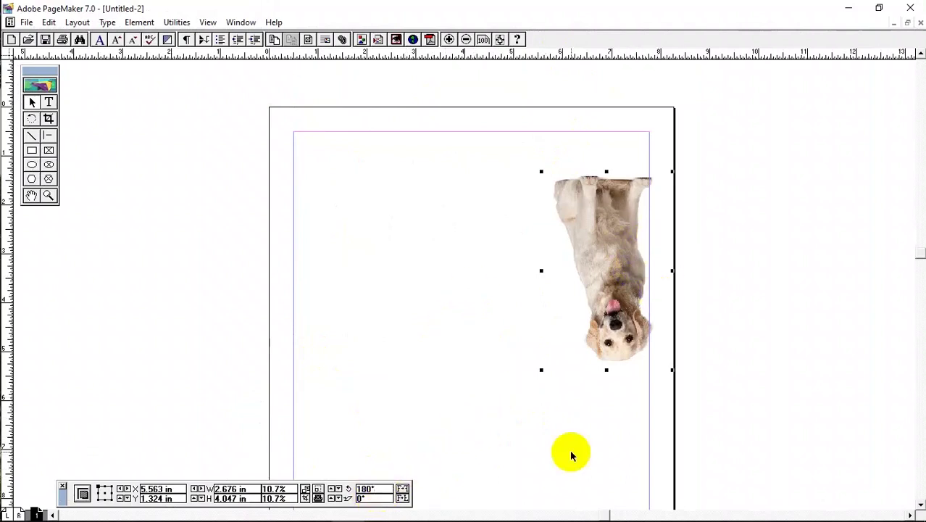
Set the dog picture's rotation angle to 0° and move it back inside the page margins, left of the page centre
{"action": "key", "text": "BackSpace"}
{"action": "key", "text": "BackSpace"}
{"action": "key", "text": "BackSpace"}
{"action": "type", "text": "0"}
{"action": "key", "text": "Return"}
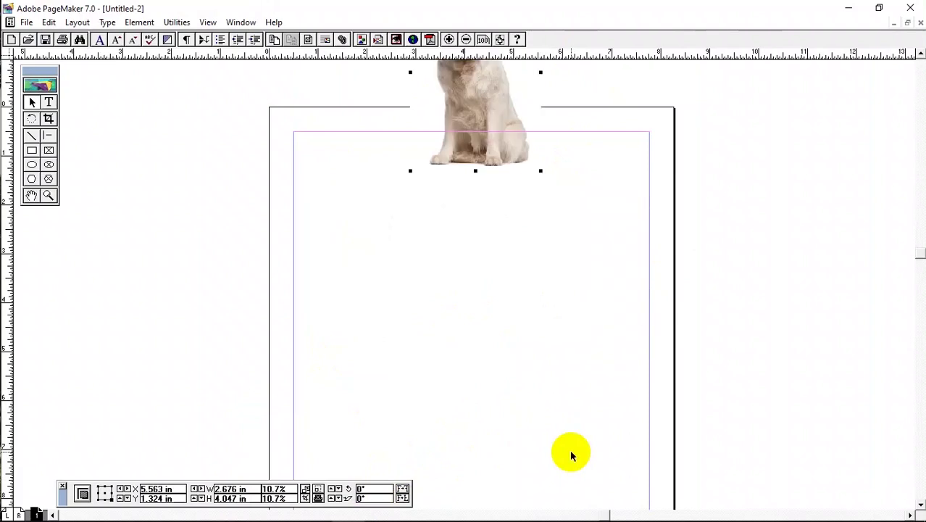
{"action": "left_click_drag", "start_coordinate": [441, 97], "coordinate": [460, 294]}
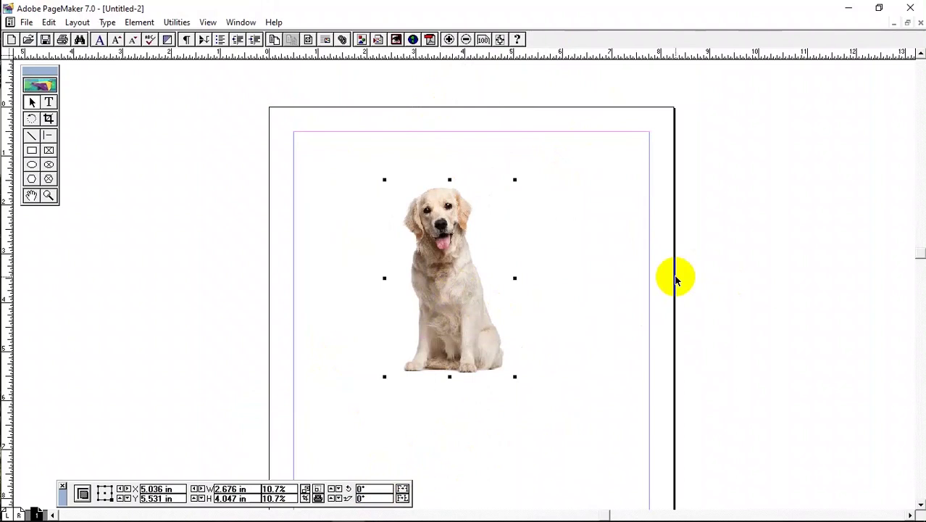
{"action": "left_click_drag", "start_coordinate": [428, 236], "coordinate": [395, 237]}
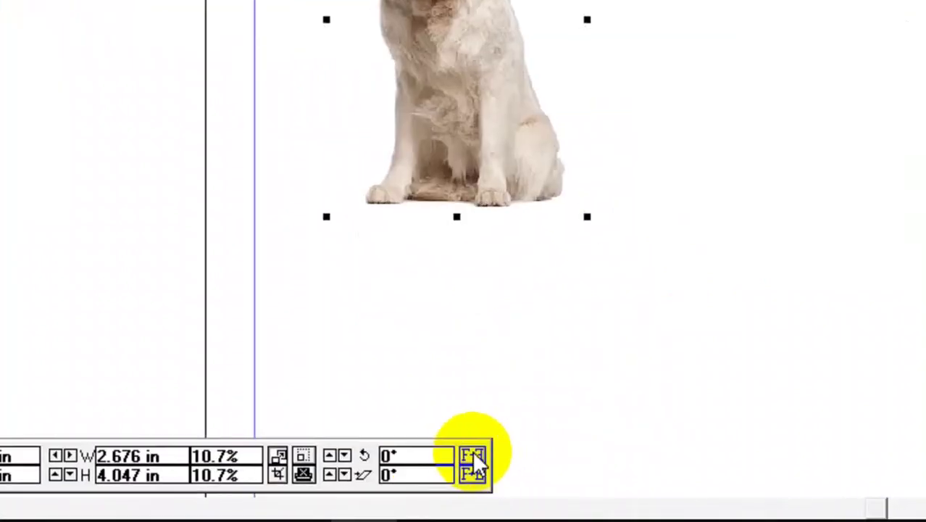
Flip the dog picture horizontally, then reverse the flip and keep the picture selected
{"action": "left_click", "coordinate": [472, 455]}
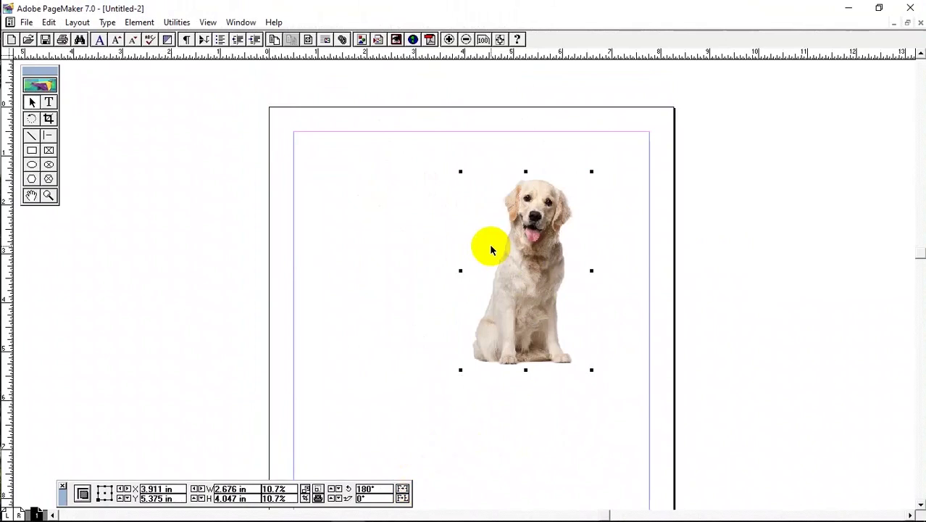
{"action": "left_click", "coordinate": [403, 492]}
{"action": "left_click", "coordinate": [403, 225]}
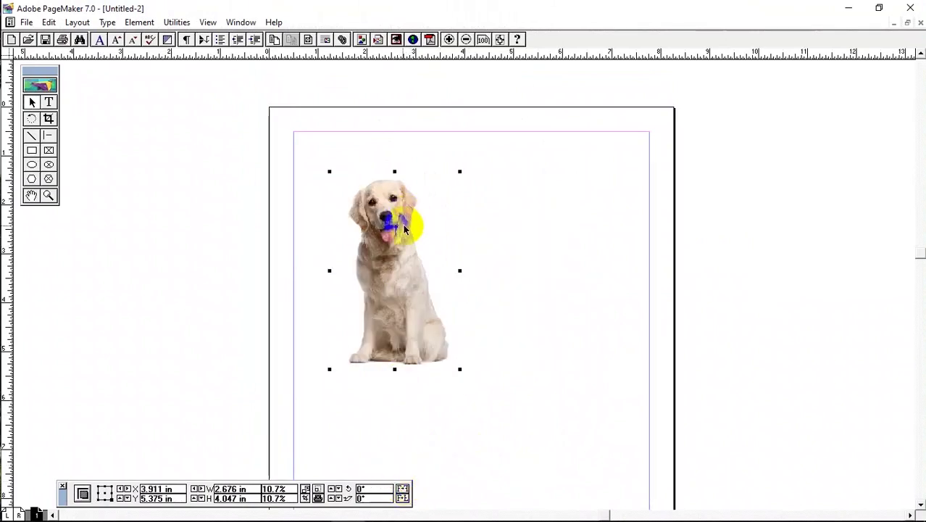
{"action": "left_click", "coordinate": [394, 264]}
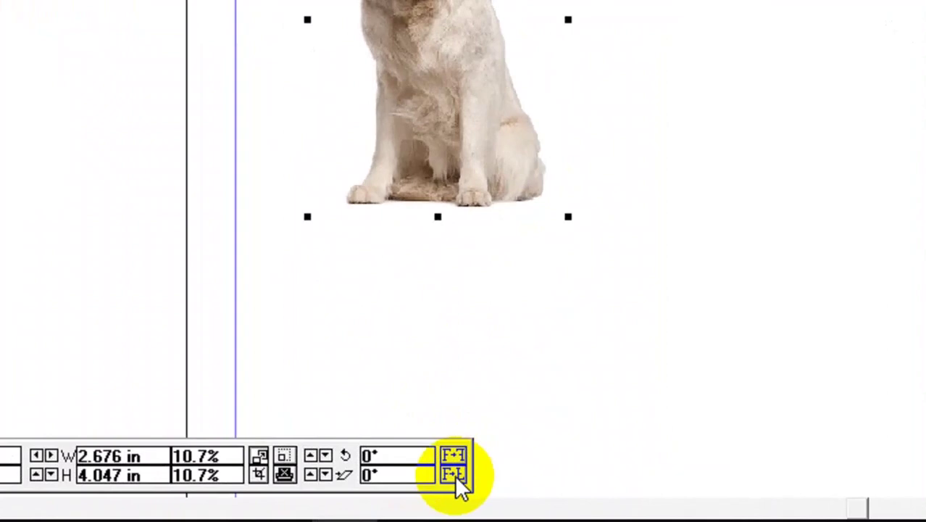
Flip the dog picture vertically and move it up so it lies fully within the page margins
{"action": "left_click", "coordinate": [454, 474]}
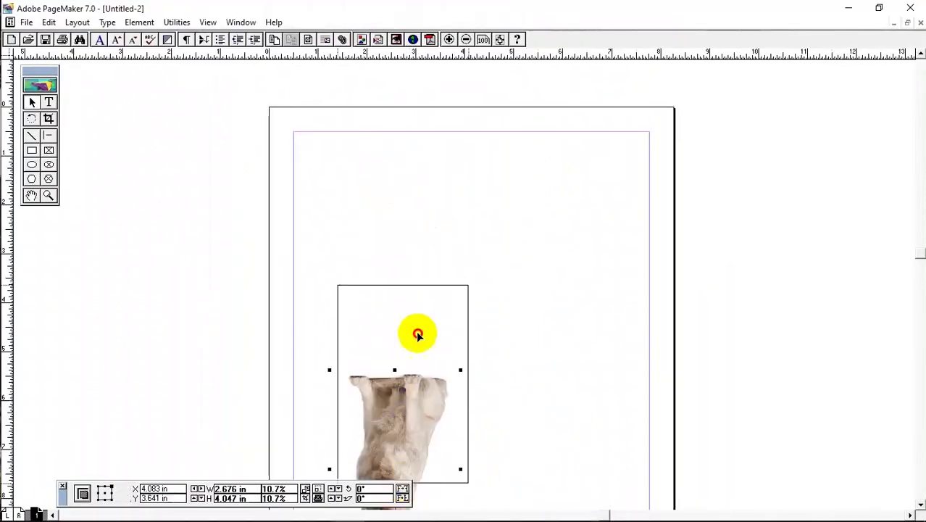
{"action": "left_click_drag", "start_coordinate": [418, 334], "coordinate": [429, 191]}
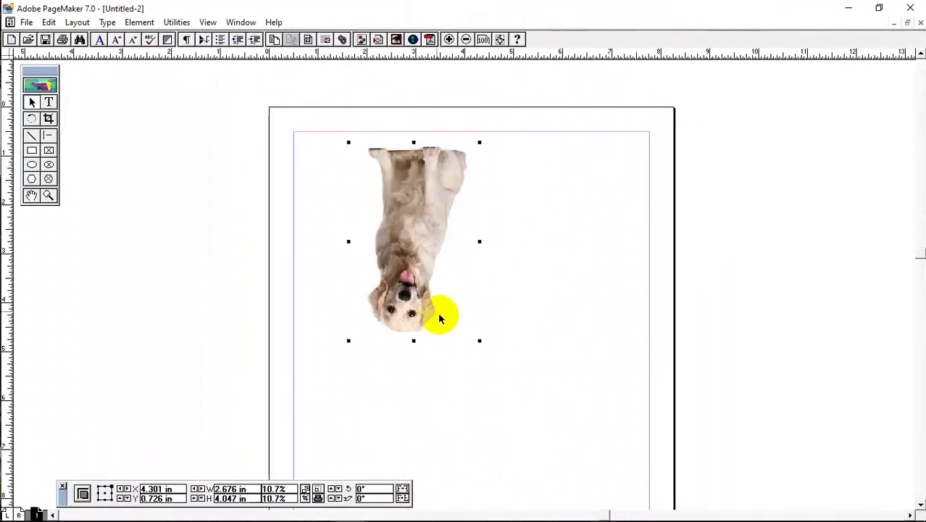
{"action": "left_click_drag", "start_coordinate": [404, 233], "coordinate": [423, 276]}
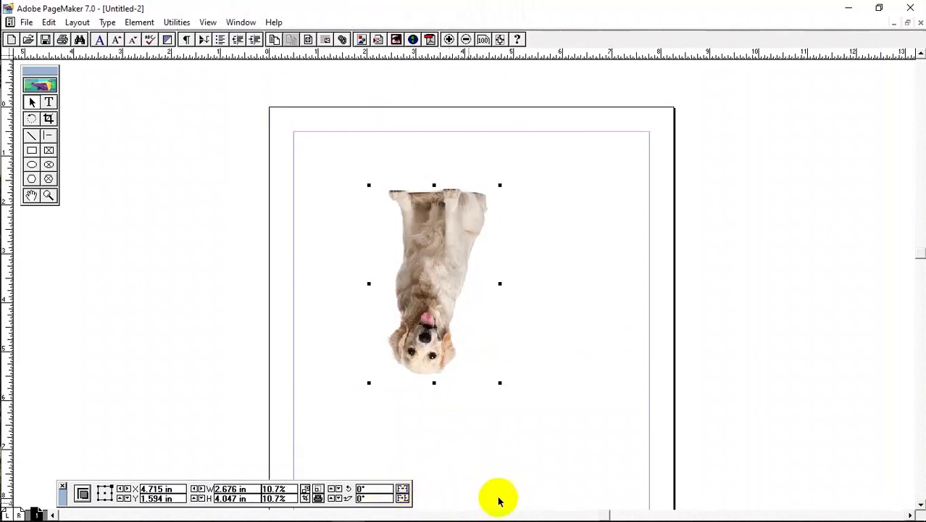
Reverse the dog picture's vertical flip, move it against the upper margin guide near the page centre, and deselect it
{"action": "left_click", "coordinate": [402, 499]}
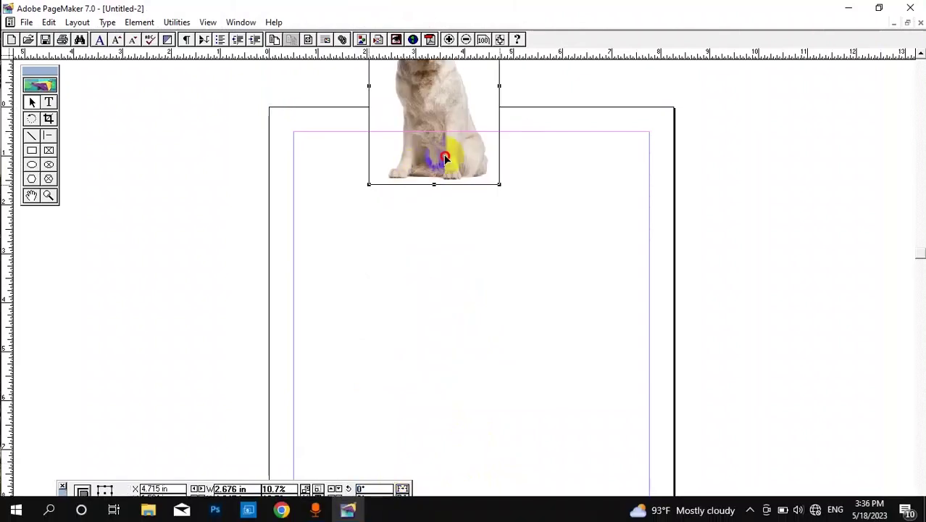
{"action": "left_click_drag", "start_coordinate": [444, 155], "coordinate": [475, 233]}
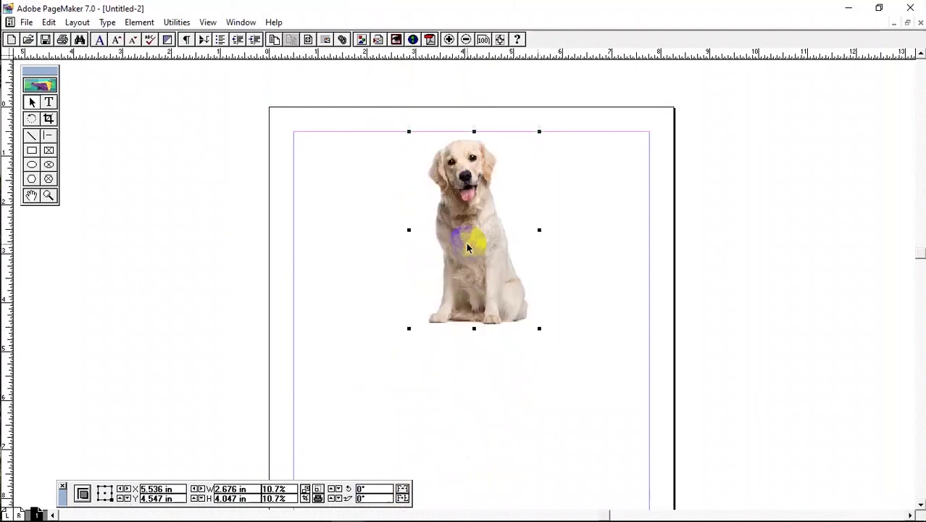
{"action": "left_click", "coordinate": [627, 248]}
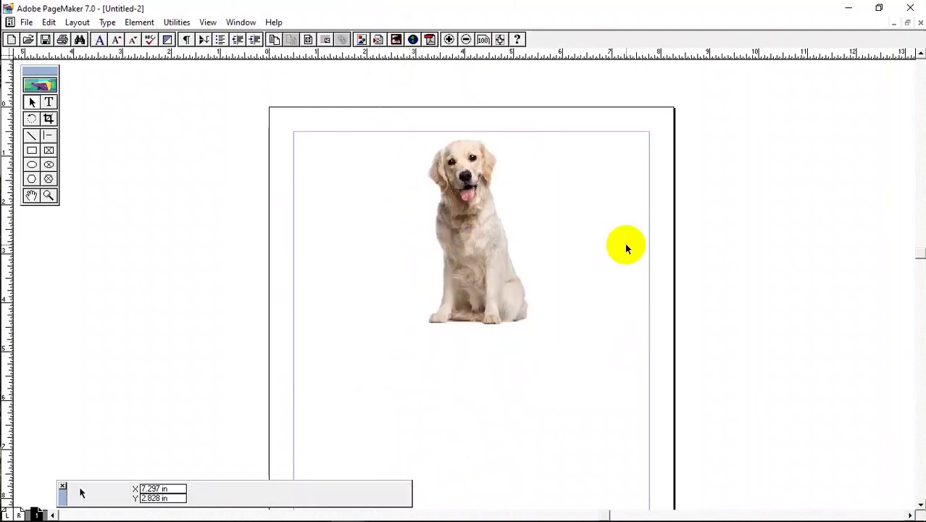